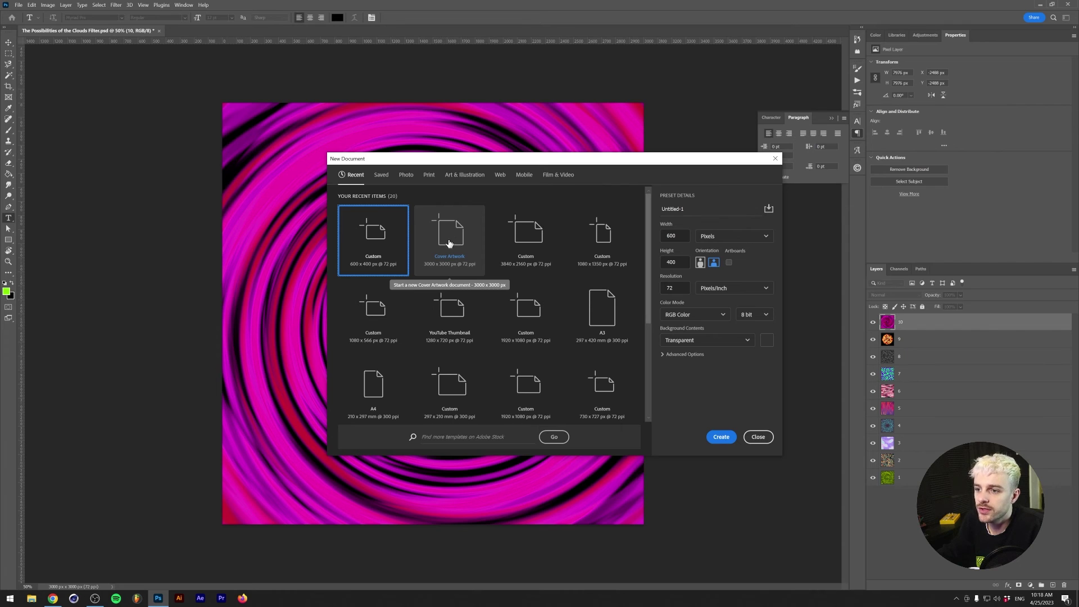
Create a 3000 x 3000 px Cover Artwork document and reset the foreground and background colors to their defaults
double_click(449, 243)
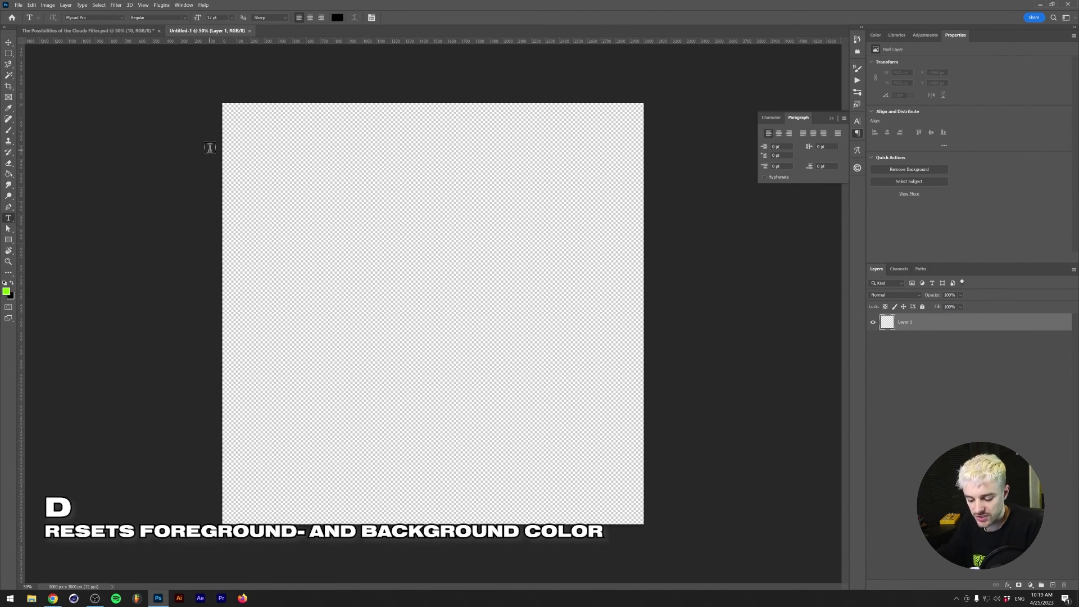
key(d)
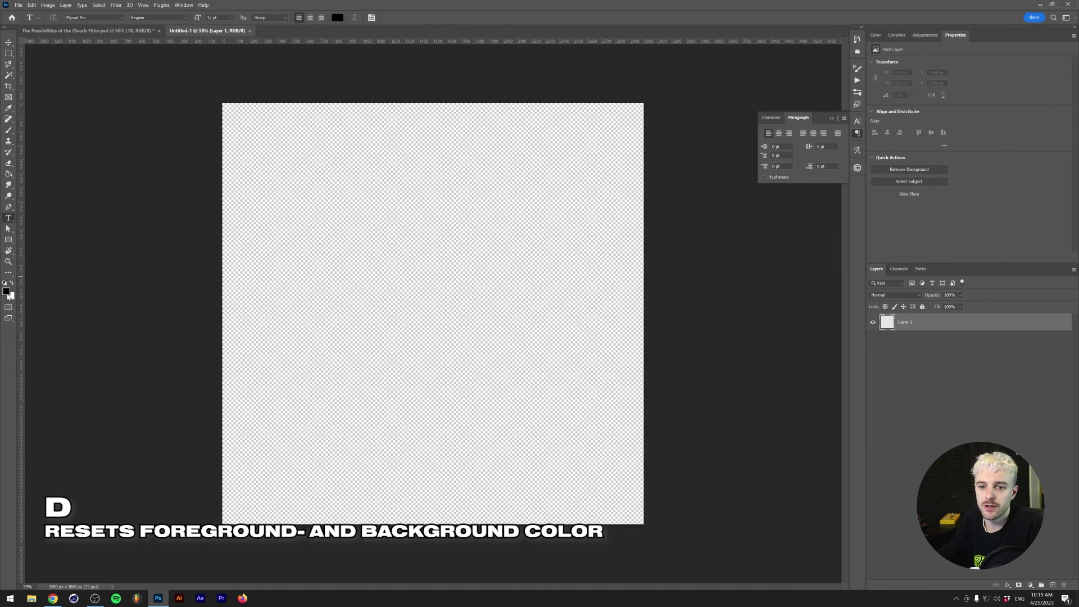
Fill the empty layer with the Clouds render filter
click(115, 4)
mouse_move(131, 146)
click(232, 170)
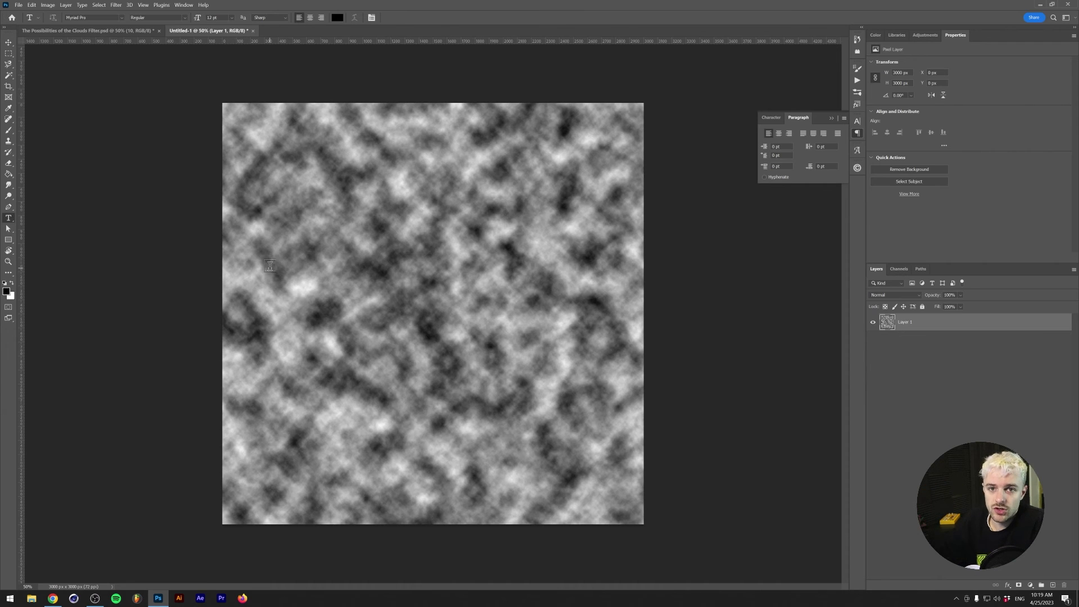
Apply the Twirl distortion to the clouds layer at an angle of about 485°, checking it in the zoomed-out preview
click(116, 4)
mouse_move(217, 121)
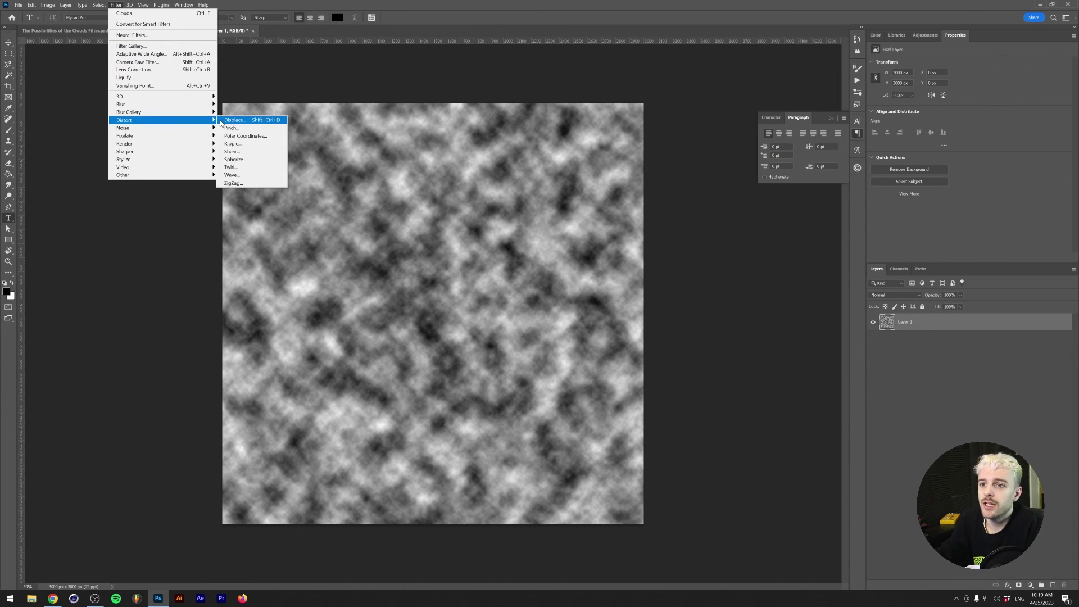
click(231, 167)
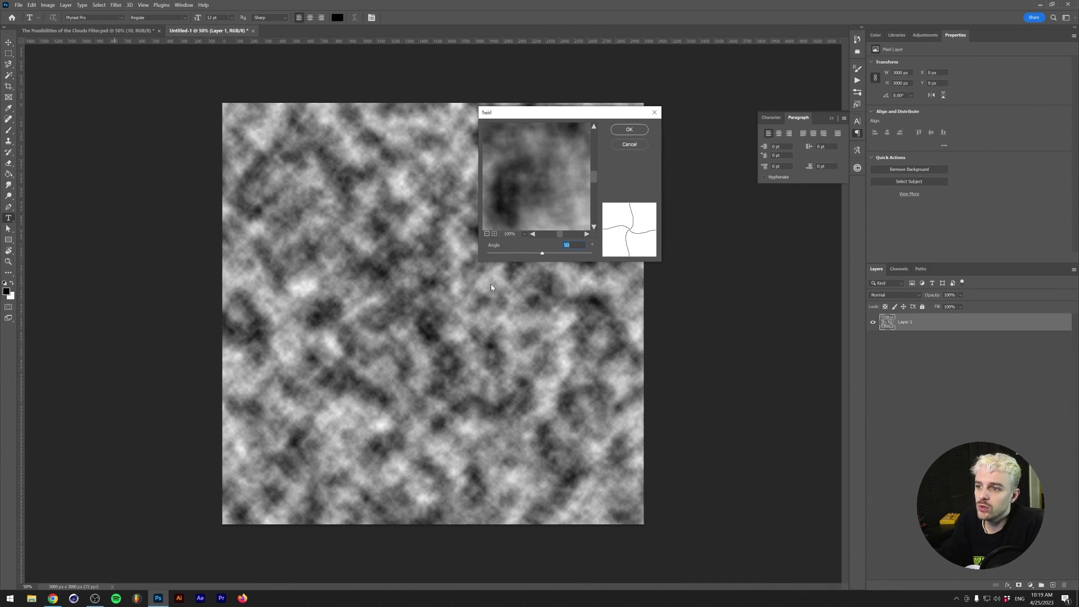
click(486, 233)
click(486, 234)
click(487, 234)
drag(542, 253, 565, 245)
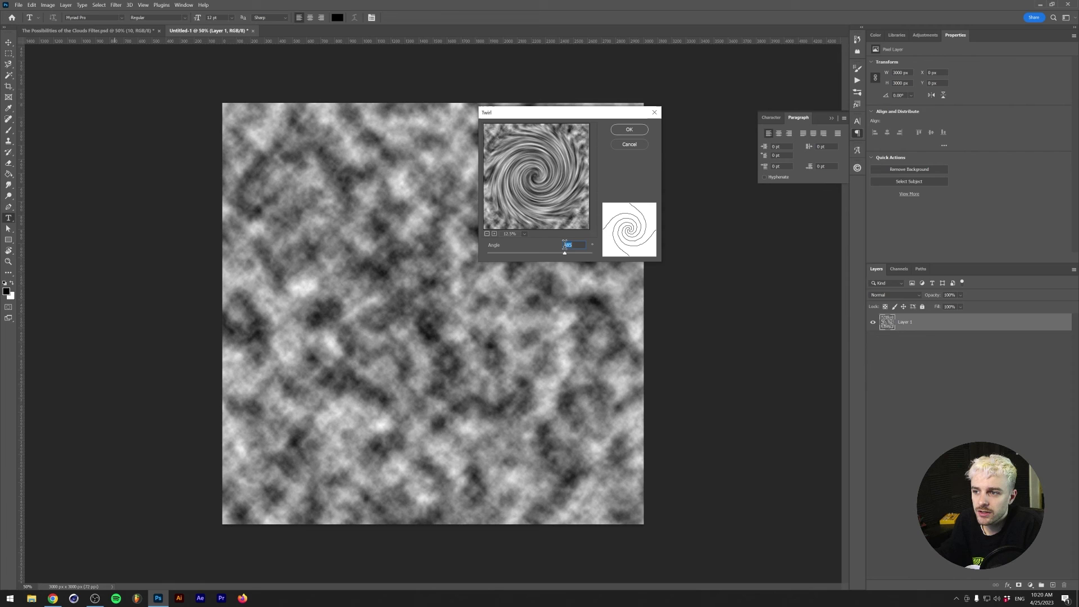
click(616, 131)
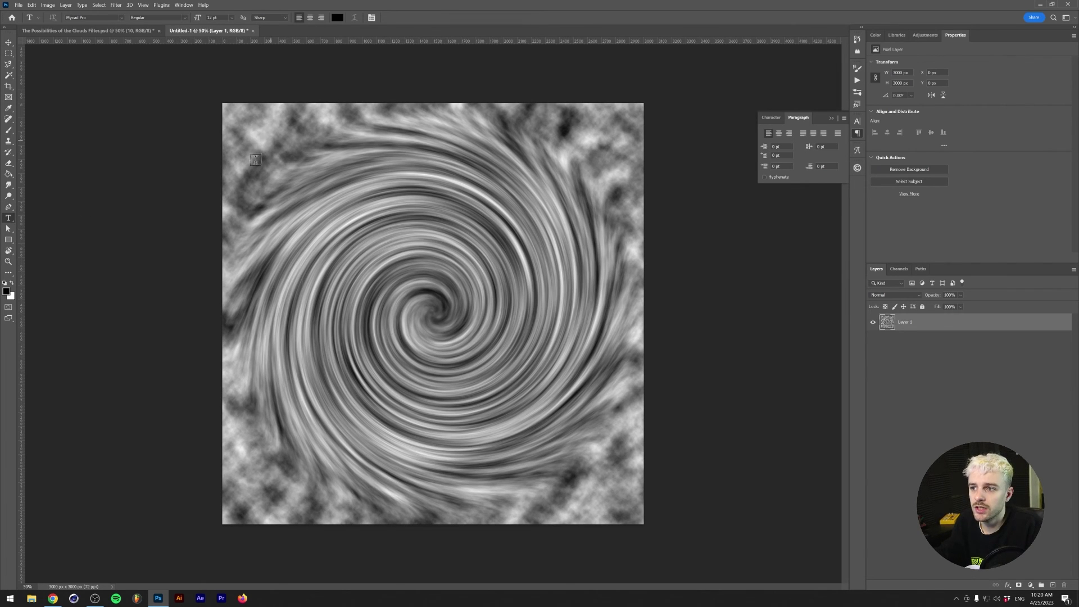
Enlarge the twirled layer proportionally from its center to about 4524 px so the swirl covers the canvas corners
key(ctrl+t)
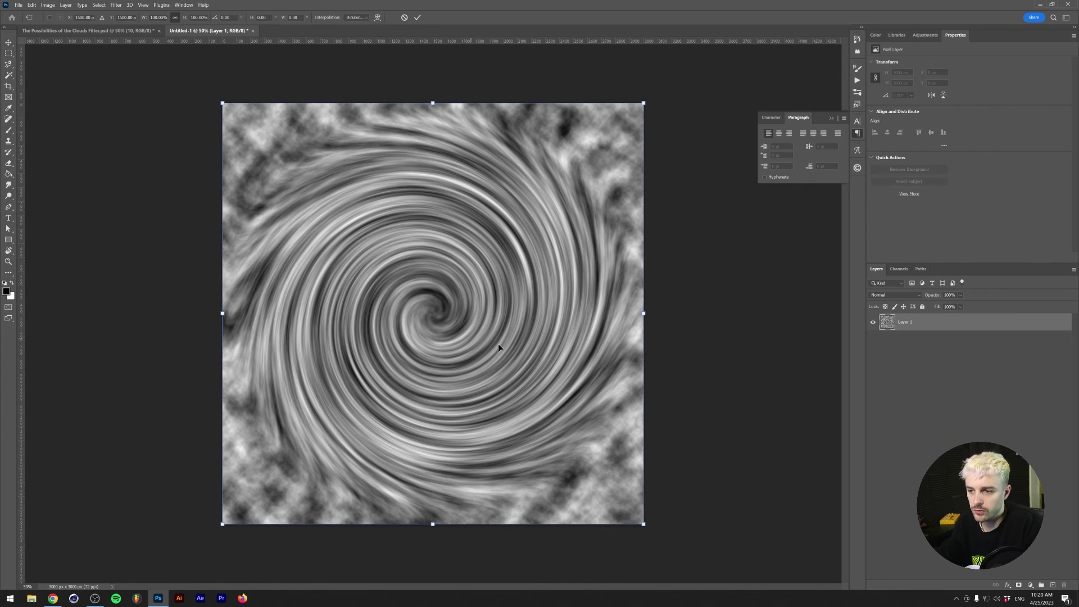
drag(643, 315, 751, 314)
key(Return)
key(t)
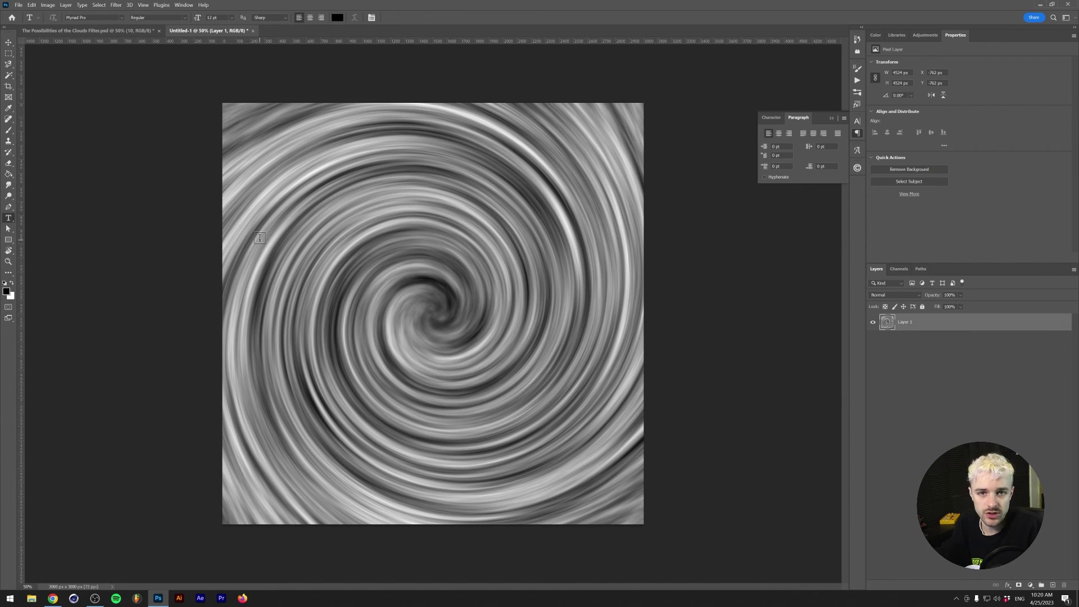
Add a new layer above the swirl and fill it with the Clouds render filter
key(ctrl+shift+alt+n)
click(120, 5)
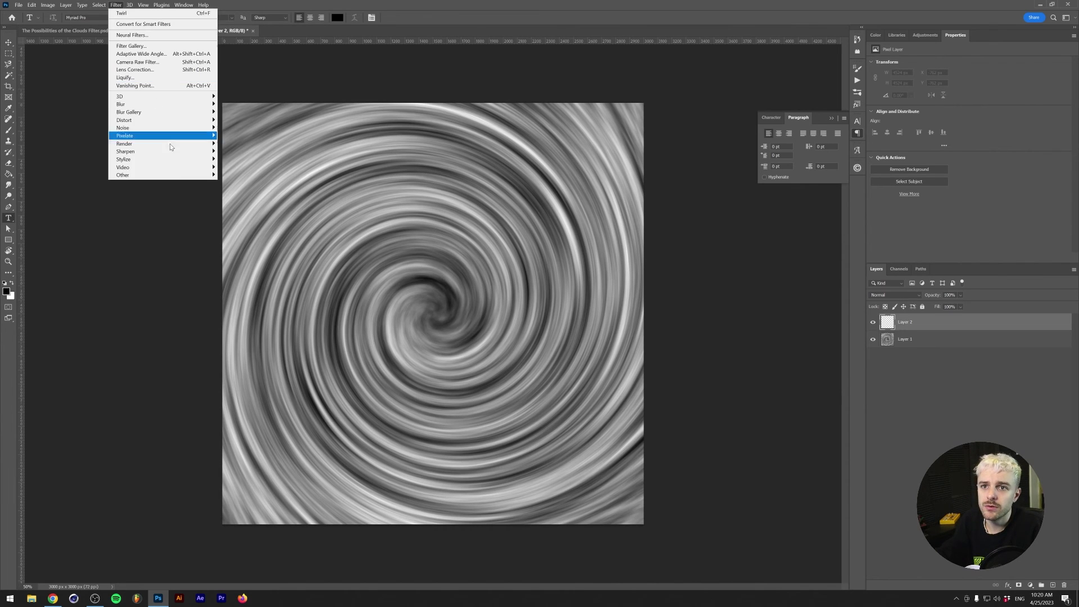
mouse_move(183, 149)
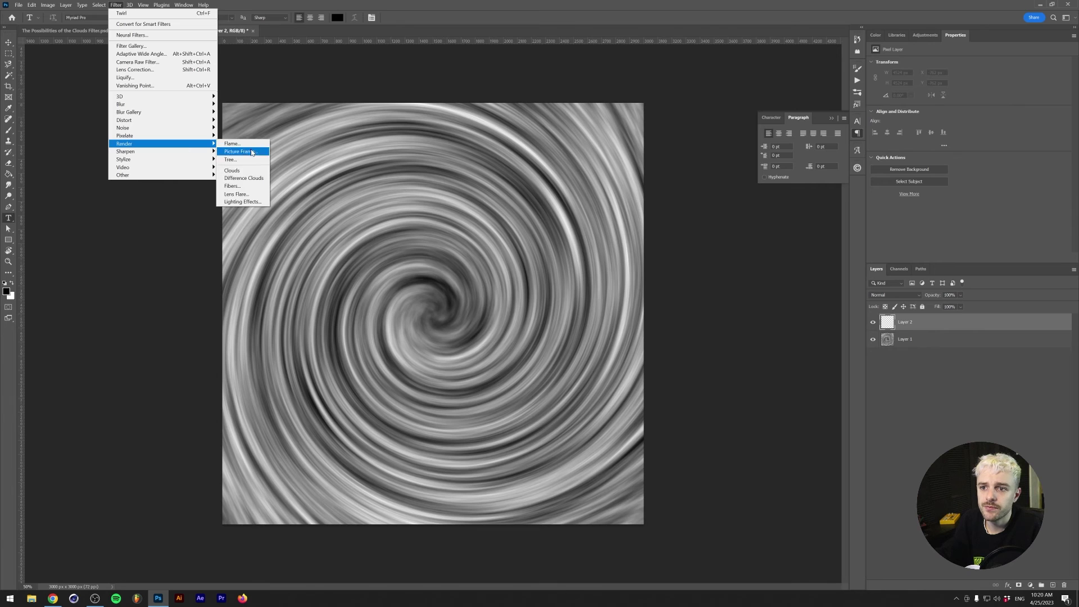
click(239, 172)
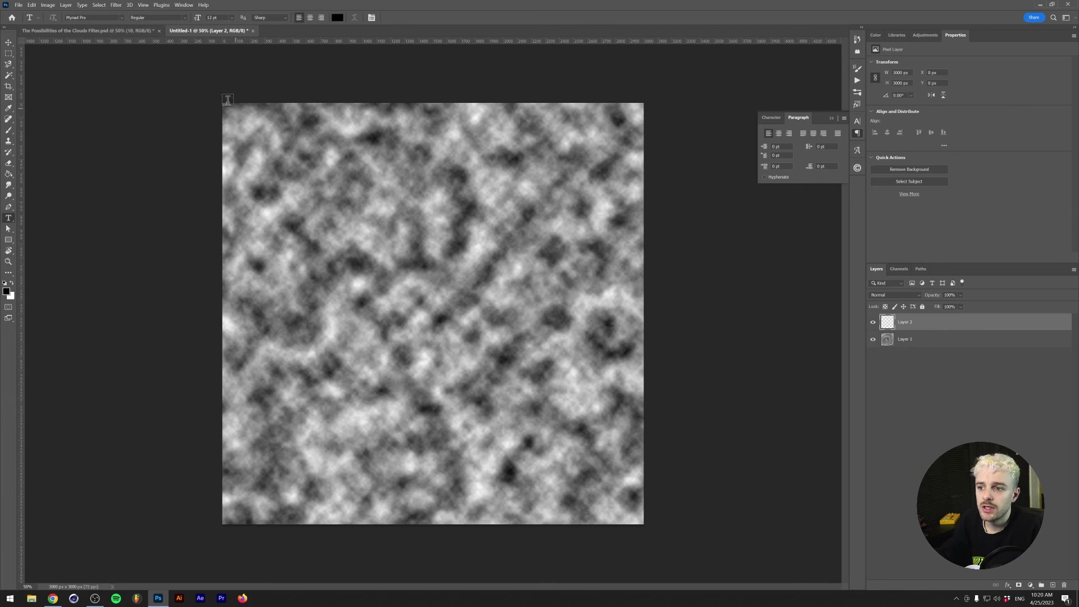
Warp the new clouds layer in Liquify with curving strokes of a size 800 Forward Warp brush, with the backdrop hidden
click(119, 5)
click(180, 78)
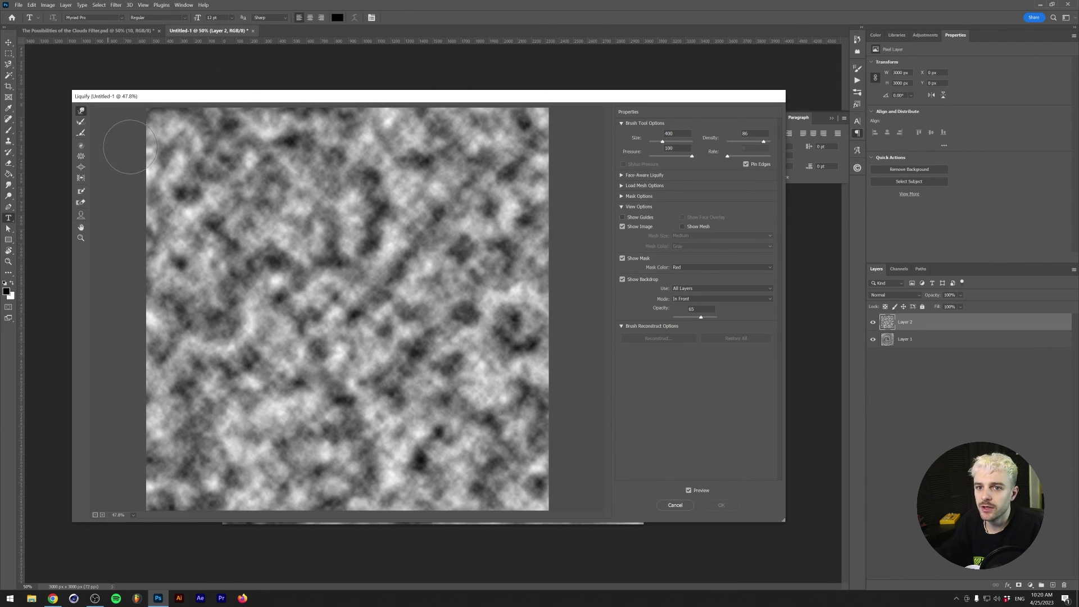
key(bracketright)
key(bracketright)
key(bracketright)
key(bracketright)
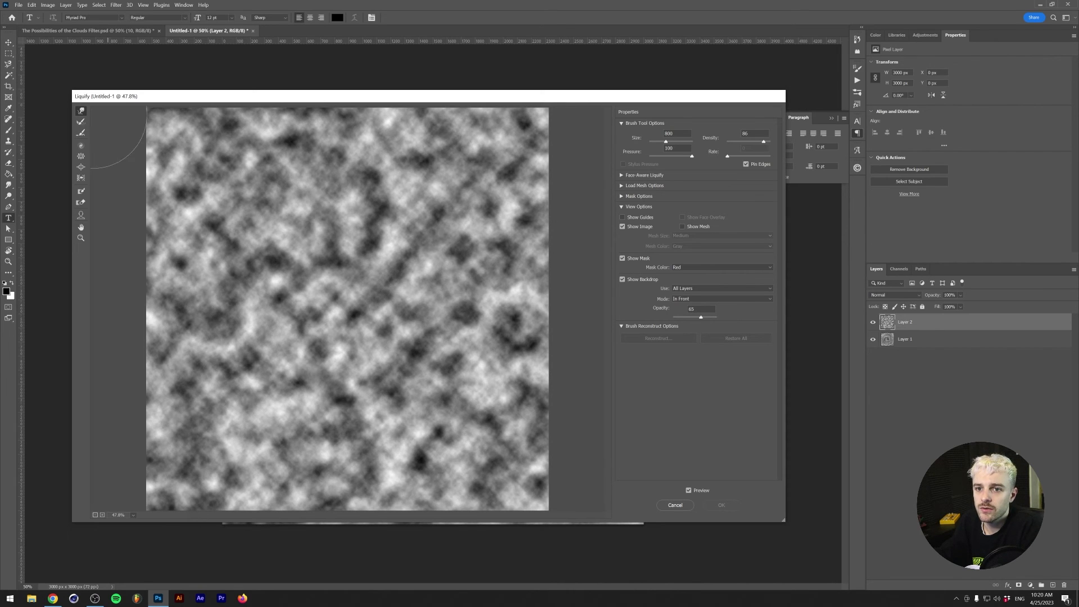
mouse_move(323, 163)
mouse_down()
mouse_move(344, 172)
mouse_move(286, 184)
mouse_move(257, 213)
mouse_move(237, 273)
mouse_move(289, 310)
mouse_move(356, 286)
mouse_move(435, 327)
mouse_move(379, 386)
mouse_move(245, 415)
mouse_move(220, 485)
mouse_move(453, 408)
mouse_up()
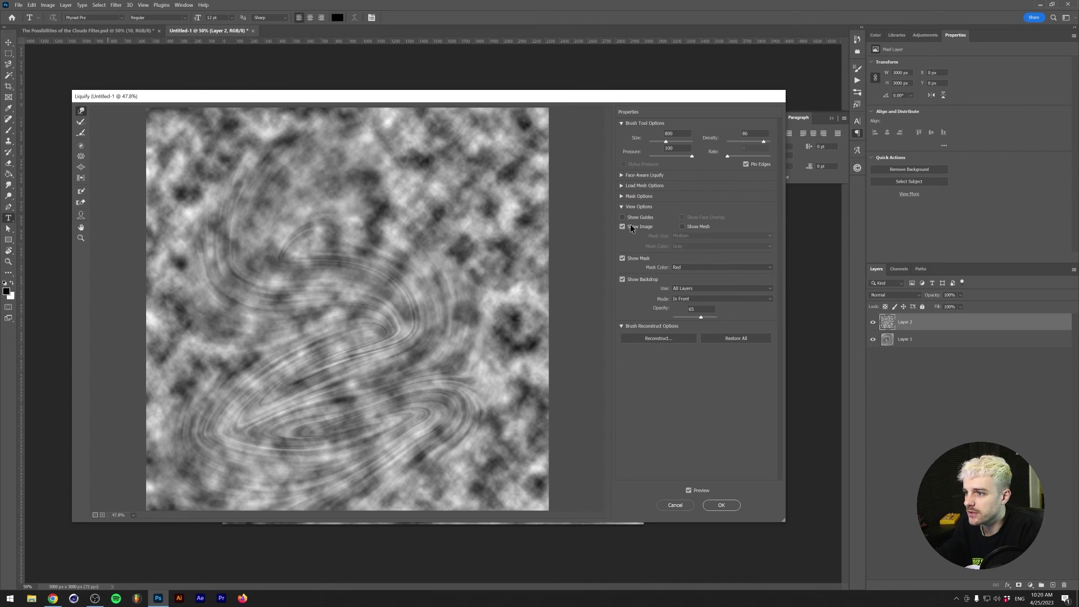
click(622, 280)
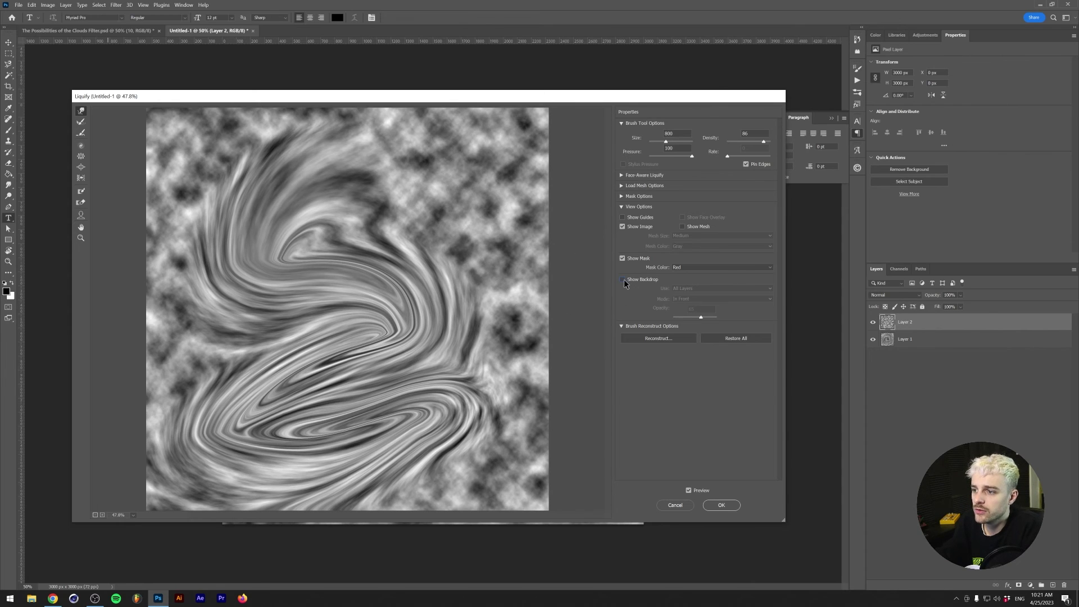
mouse_move(334, 271)
mouse_down()
mouse_move(294, 265)
mouse_move(255, 290)
mouse_move(437, 236)
mouse_move(436, 285)
mouse_move(325, 270)
mouse_move(280, 318)
mouse_move(307, 373)
mouse_move(378, 346)
mouse_move(345, 214)
mouse_move(250, 243)
mouse_move(337, 331)
mouse_move(324, 261)
mouse_move(213, 366)
mouse_move(253, 391)
mouse_move(301, 272)
mouse_move(229, 243)
mouse_move(380, 232)
mouse_move(284, 330)
mouse_move(400, 434)
mouse_move(327, 270)
mouse_move(340, 220)
mouse_move(394, 276)
mouse_move(362, 343)
mouse_move(303, 260)
mouse_move(240, 250)
mouse_move(296, 309)
mouse_move(402, 325)
mouse_move(381, 337)
mouse_move(265, 269)
mouse_up()
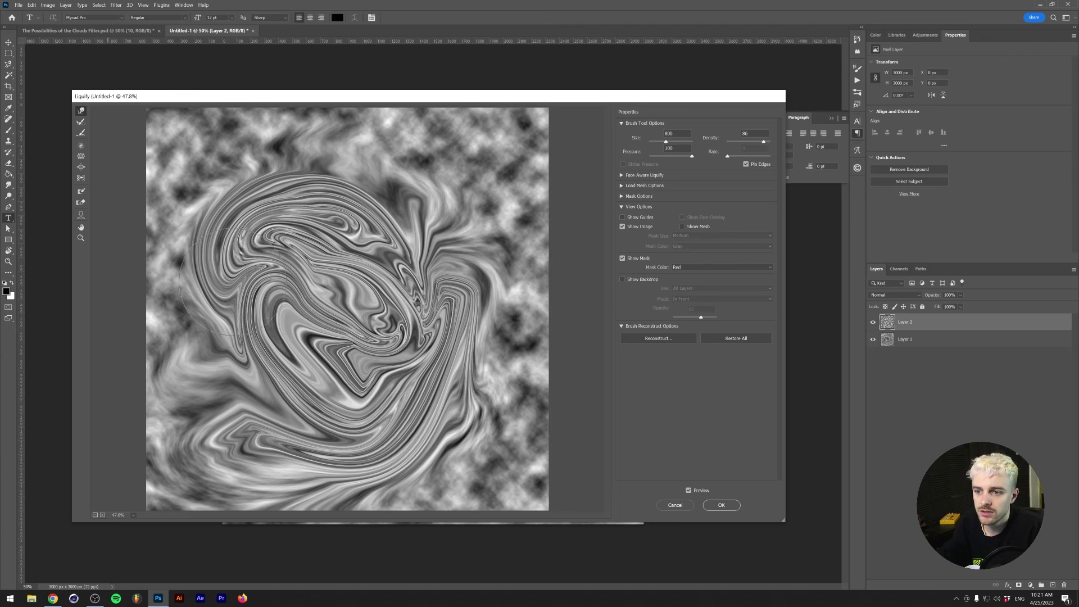
Raise the density and rate of the Twirl Clockwise tool and twirl the upper part of the warped pattern
click(80, 148)
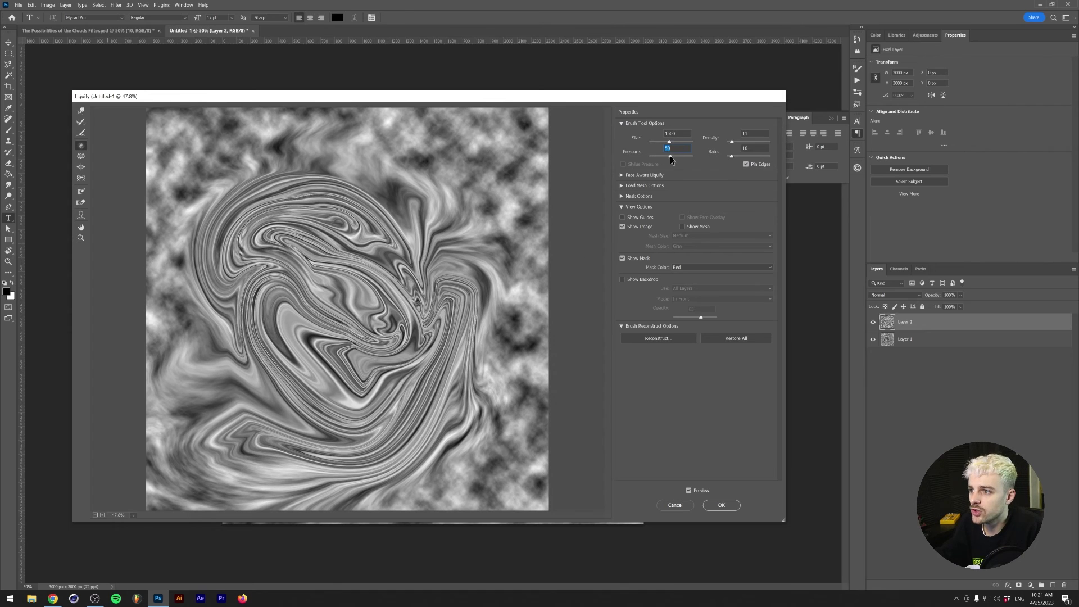
mouse_move(740, 141)
mouse_down()
mouse_move(750, 142)
mouse_move(746, 157)
mouse_up()
mouse_move(242, 250)
mouse_down()
mouse_move(293, 265)
mouse_move(368, 253)
mouse_move(337, 281)
mouse_move(303, 286)
mouse_up()
Turn off Pin Edges and set the twirl brush to pressure 74, density 88 and rate 82
click(746, 165)
drag(680, 157, 682, 157)
drag(745, 157, 763, 142)
click(762, 157)
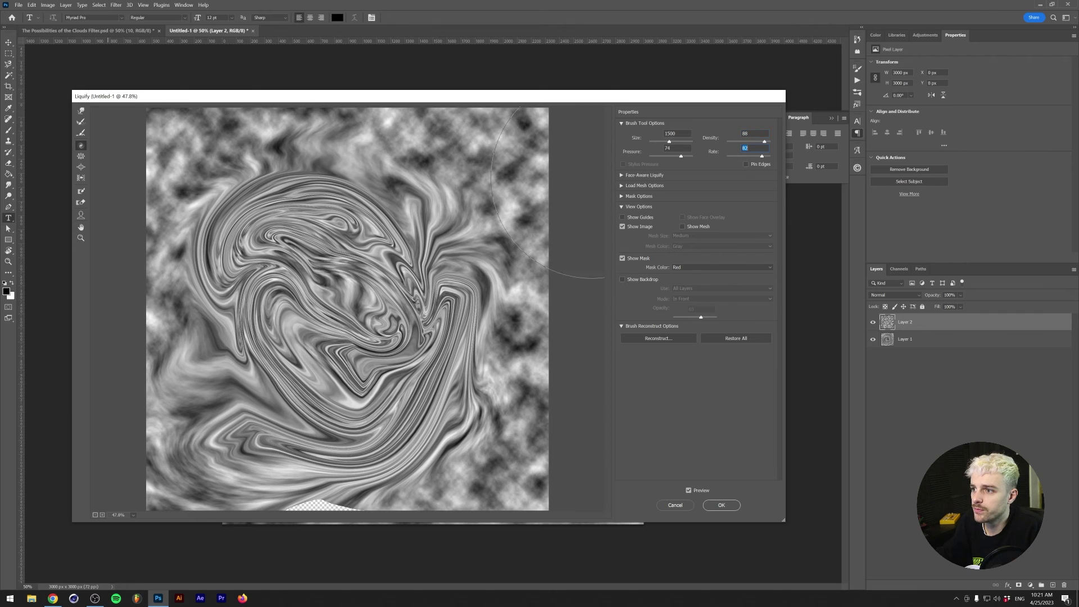
Set the twirl brush size to 300 and twirl small details right of the pattern's center
key(bracketleft)
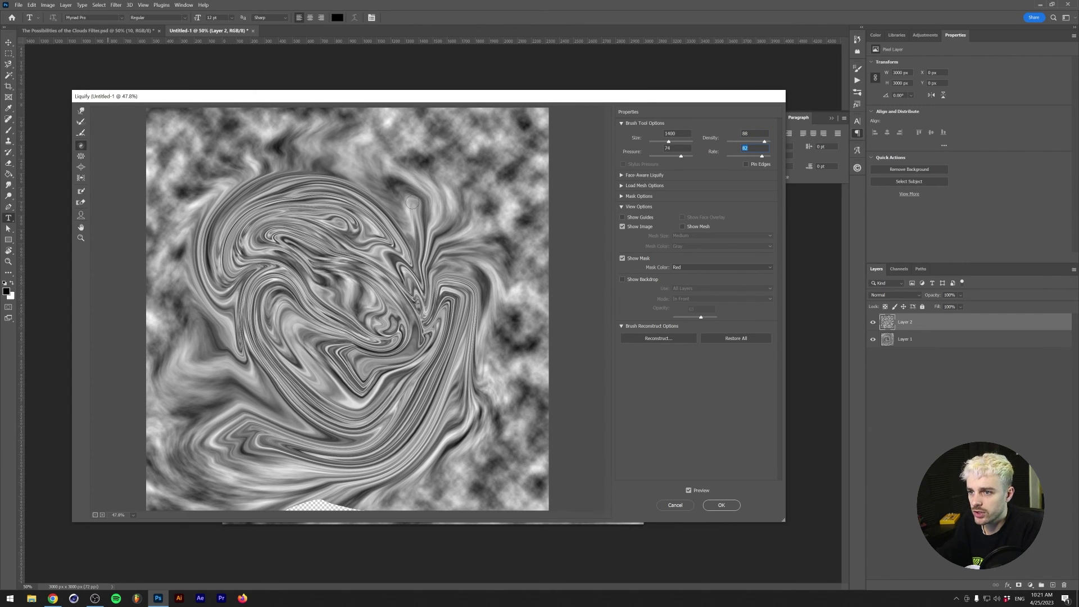
key(bracketright)
key(bracketright)
key(bracketright)
key(bracketright)
key(bracketright)
key(bracketright)
key(bracketright)
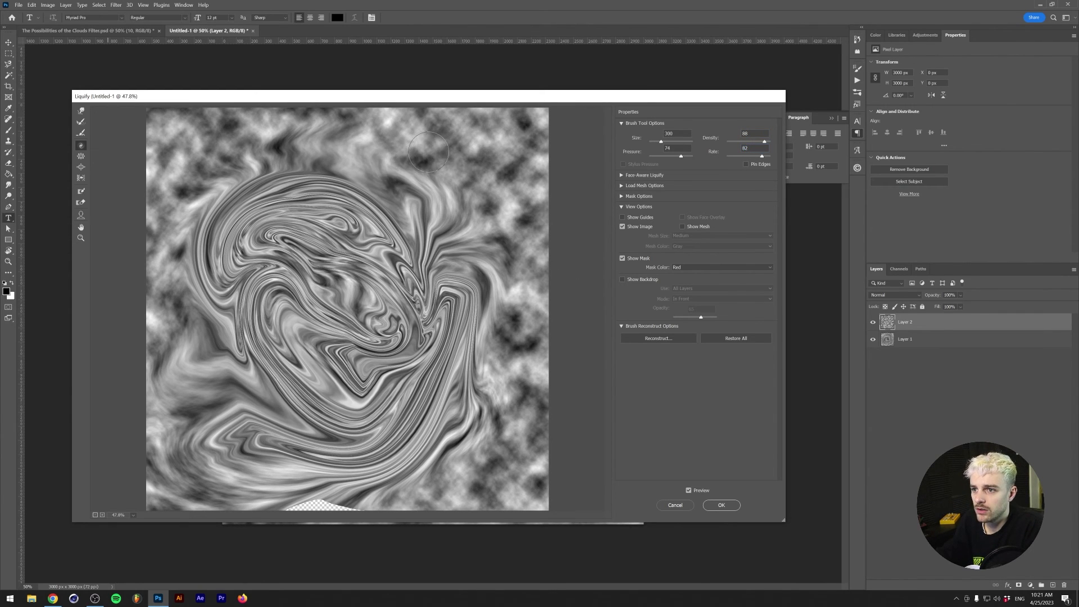
mouse_move(455, 284)
mouse_down()
mouse_move(434, 344)
mouse_move(403, 379)
mouse_move(380, 323)
mouse_move(394, 352)
mouse_up()
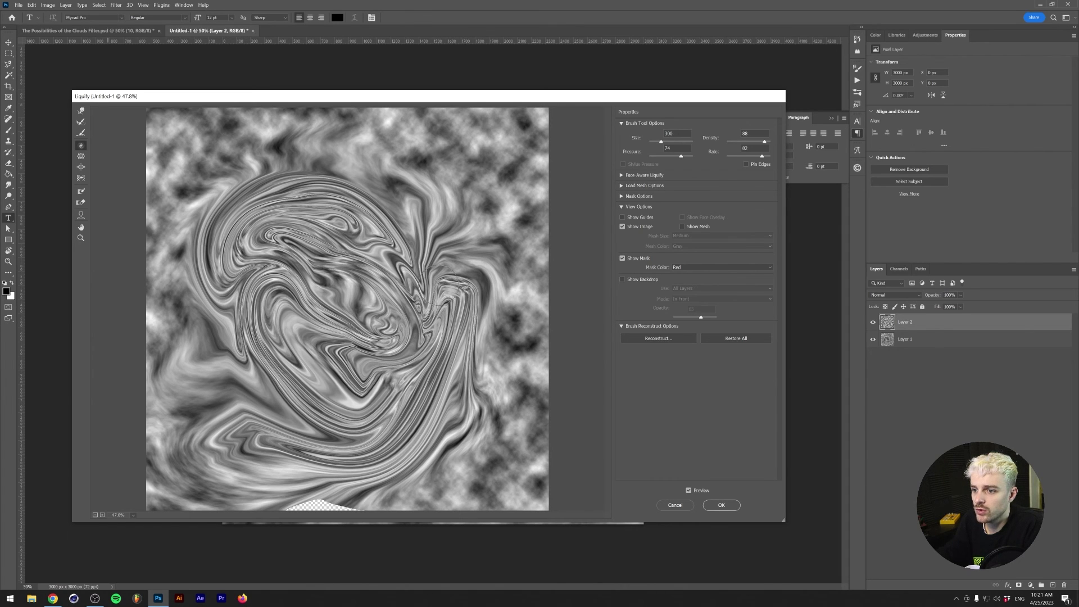
Set the twirl brush's pressure, rate and density to 100 and twirl details down the middle of the pattern
drag(681, 156, 695, 156)
drag(763, 155, 777, 155)
drag(764, 141, 789, 144)
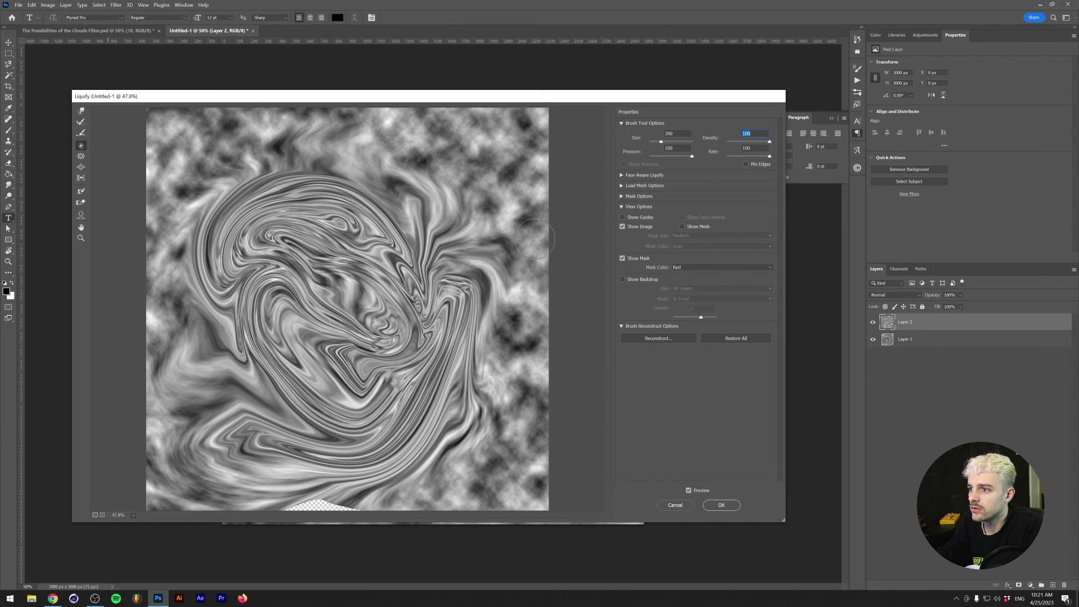
mouse_move(362, 178)
mouse_down()
mouse_move(308, 246)
mouse_move(350, 259)
mouse_move(307, 338)
mouse_move(343, 344)
mouse_move(334, 349)
mouse_move(342, 343)
mouse_move(255, 232)
mouse_move(360, 337)
mouse_up()
Enlarge the twirl brush and apply the Liquify distortion to the clouds layer
key(bracketright)
key(bracketright)
key(bracketright)
key(bracketright)
key(bracketright)
click(732, 504)
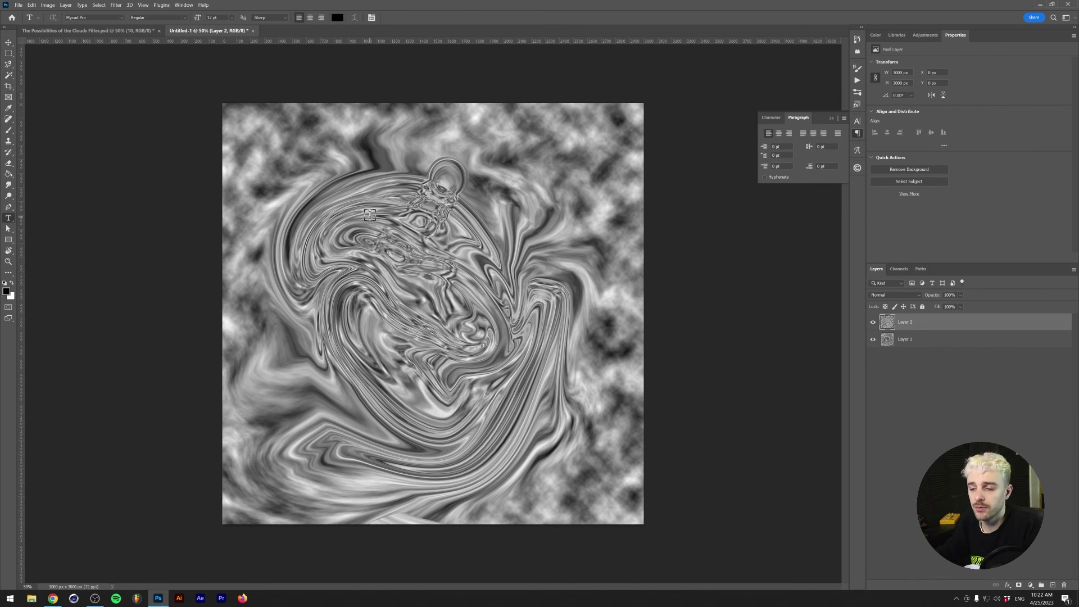
Add a third layer on top and fill it with the Clouds render filter
key(v)
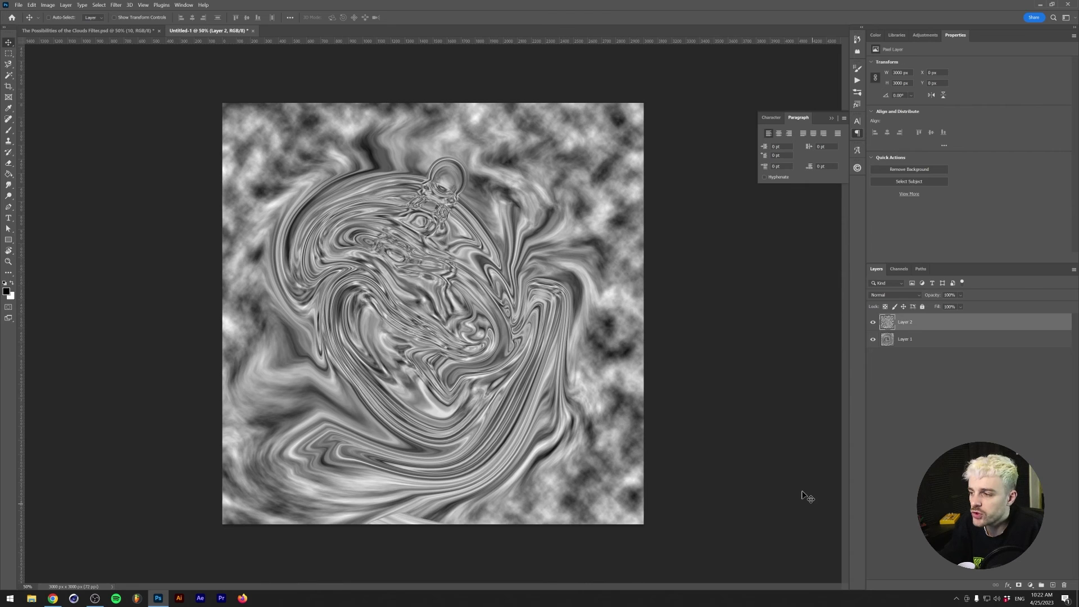
click(1054, 586)
click(116, 5)
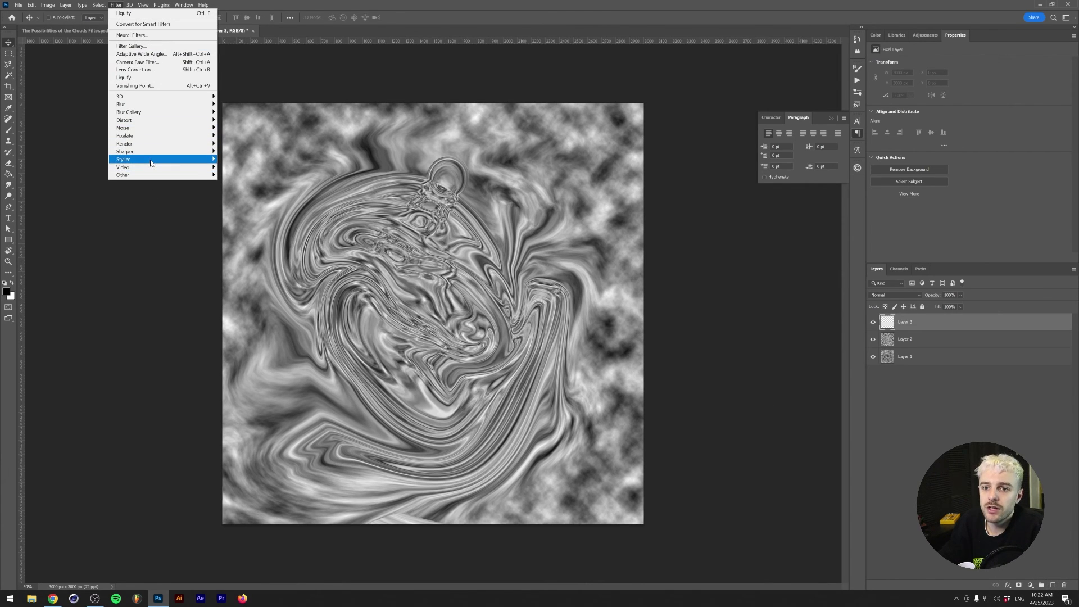
mouse_move(151, 163)
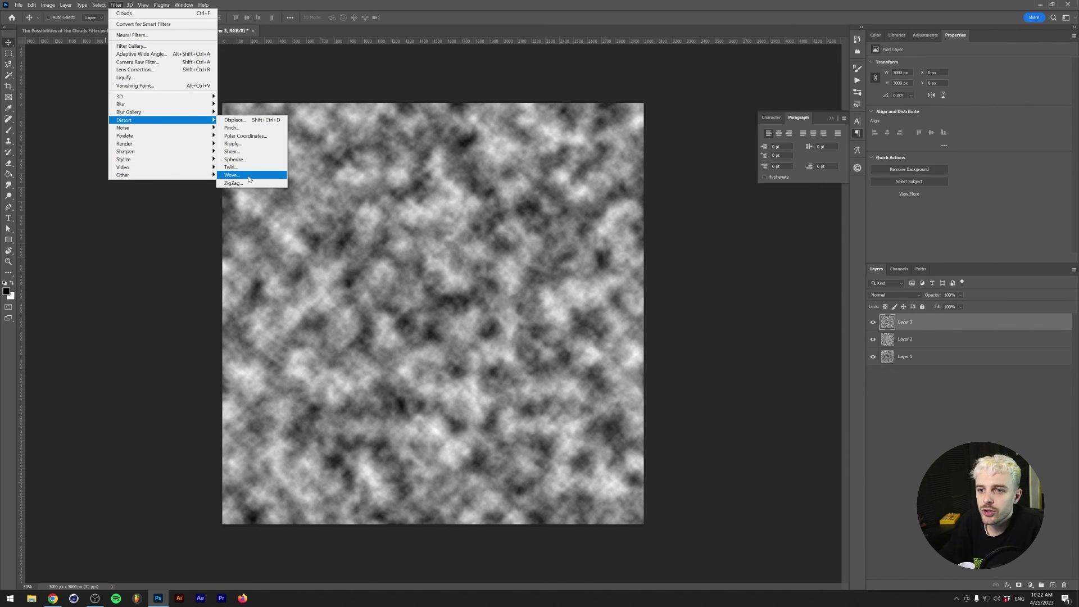
Apply the Wave distortion to the third layer with a 1% horizontal scale and a maximum amplitude of 295
click(249, 179)
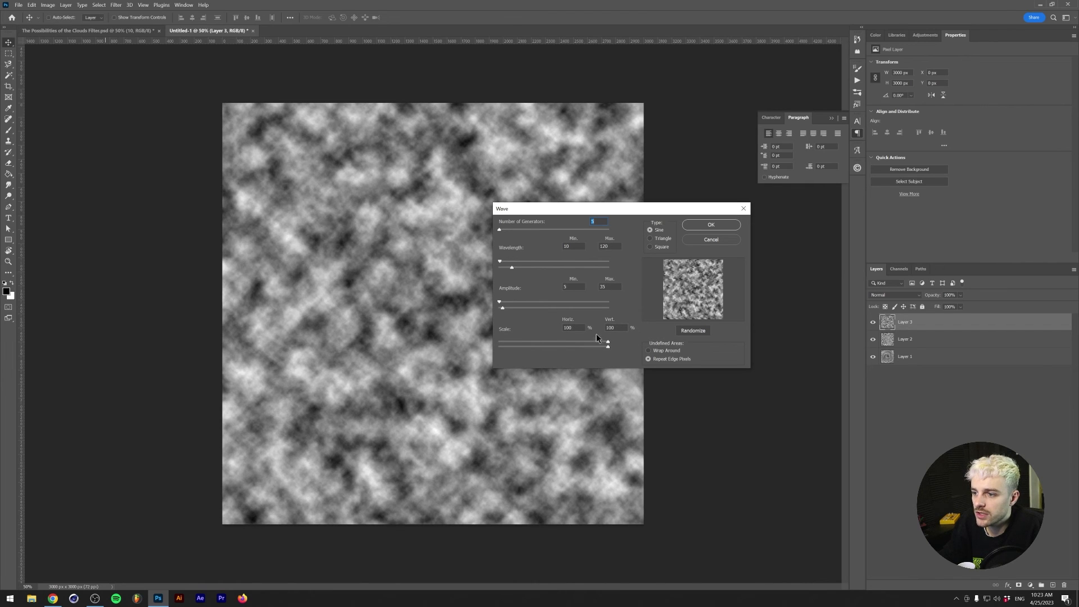
click(566, 297)
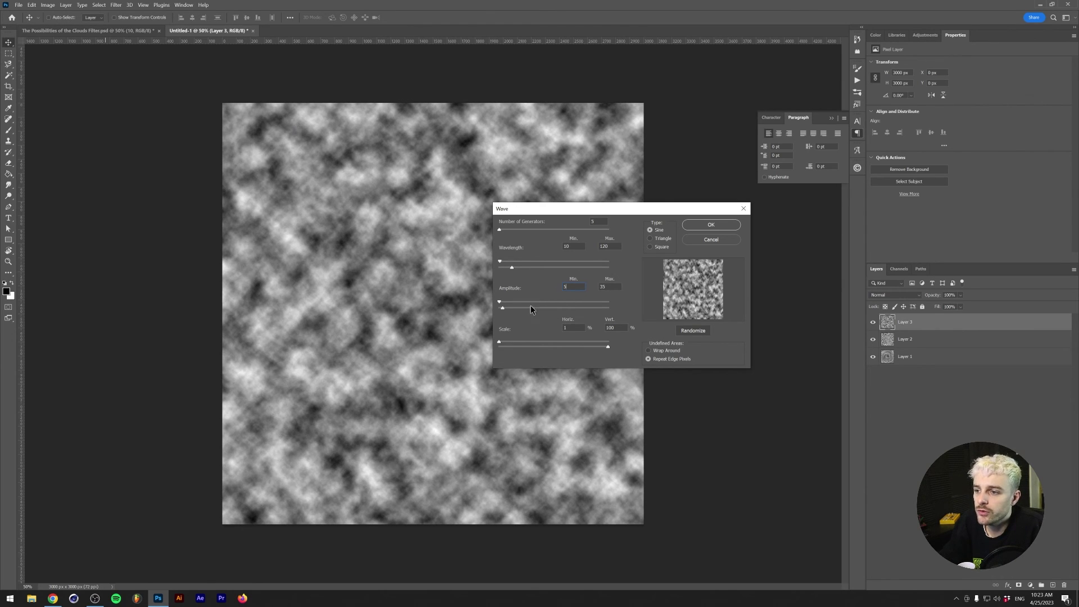
drag(502, 306, 531, 306)
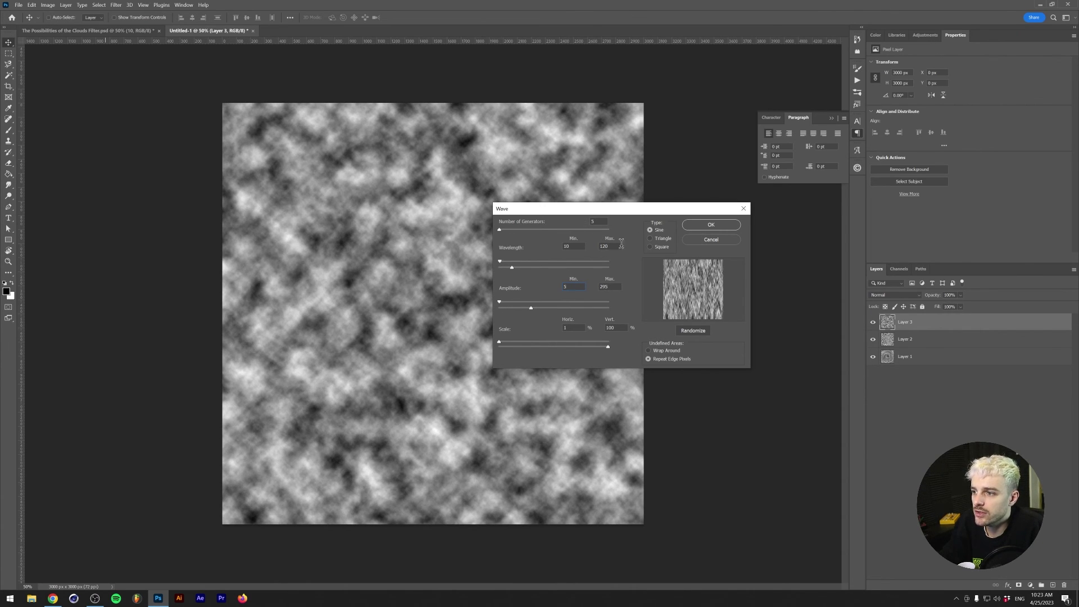
click(693, 226)
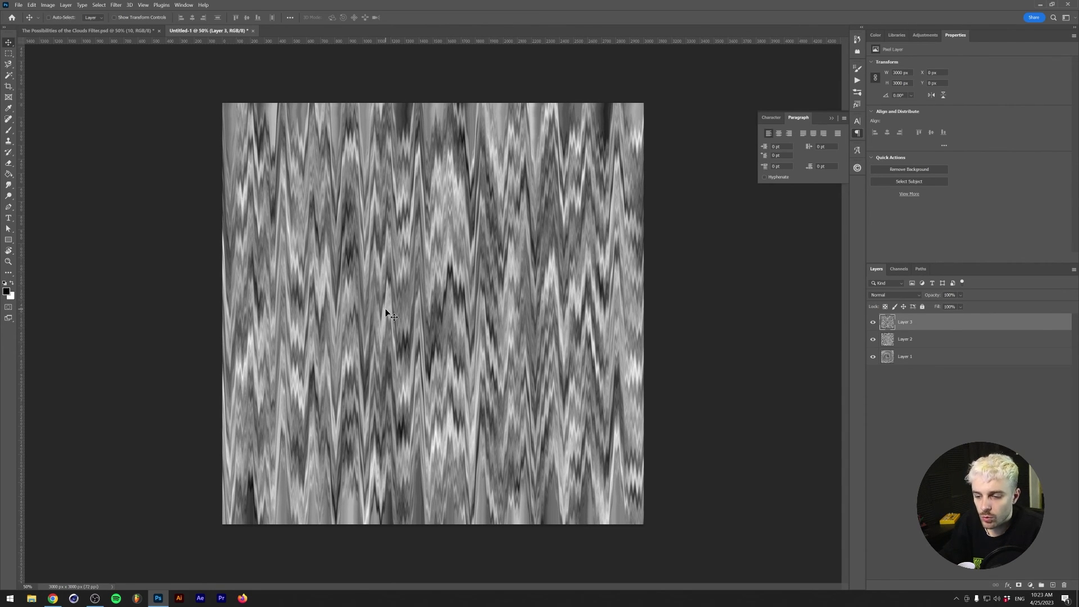
Stretch the waved layer vertically from its center to about 22,400 px high, keeping its width at 3000 px
key(ctrl+minus)
key(ctrl+minus)
key(ctrl+minus)
key(ctrl+minus)
key(ctrl+minus)
key(ctrl+minus)
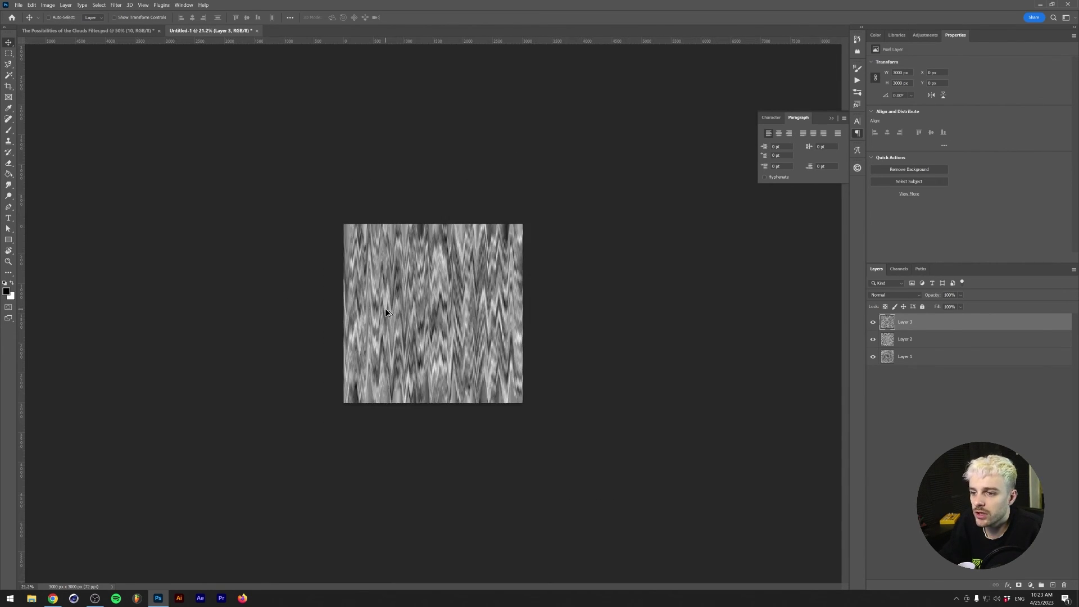
key(ctrl)
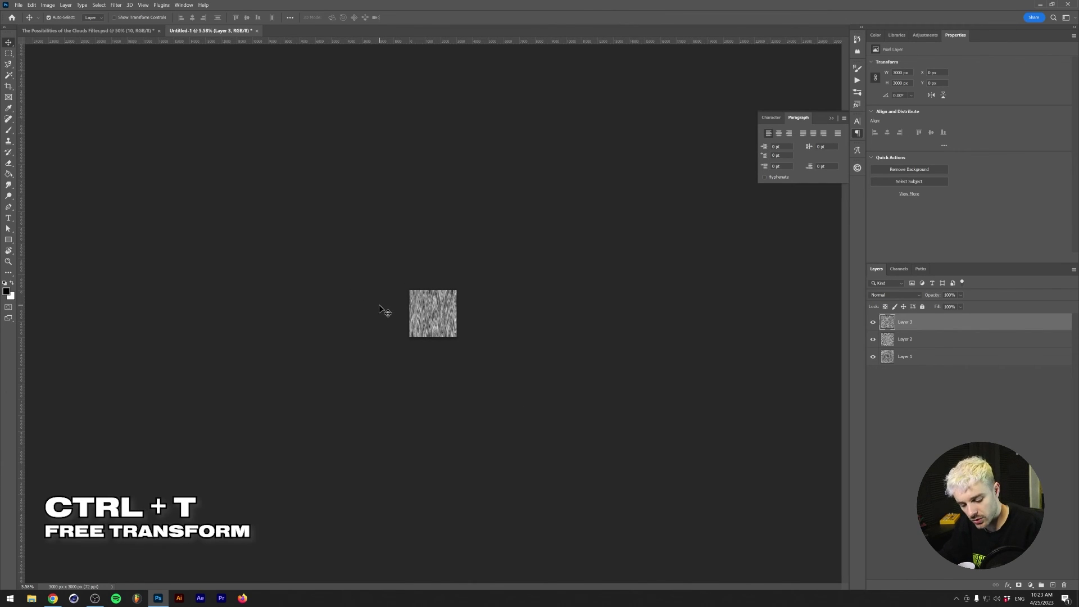
key(ctrl+t)
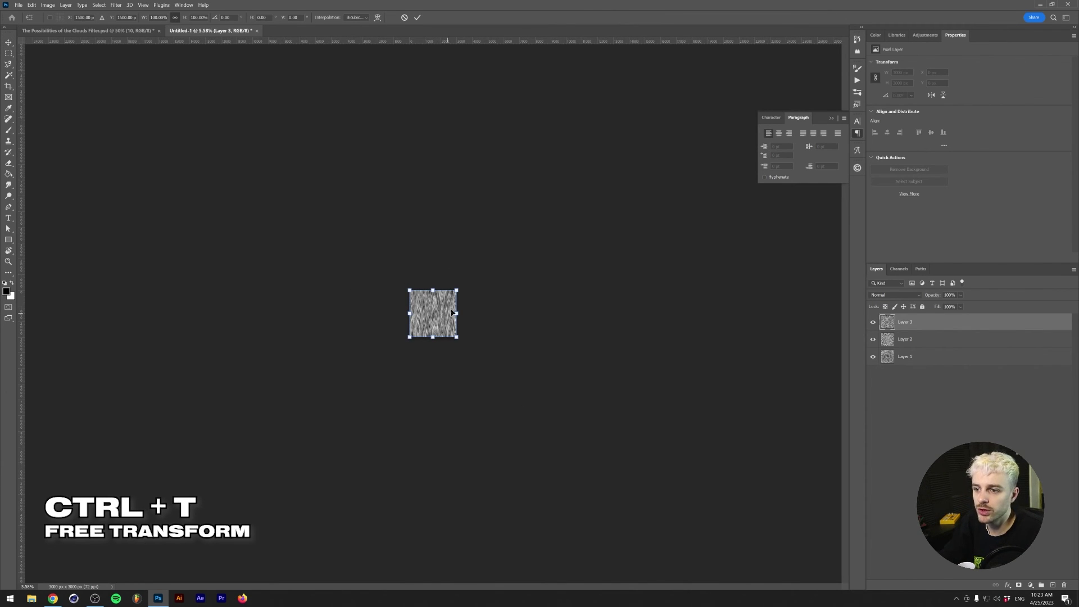
drag(434, 292, 448, 138)
key(shift)
key(Return)
scroll(427, 334, up, 5)
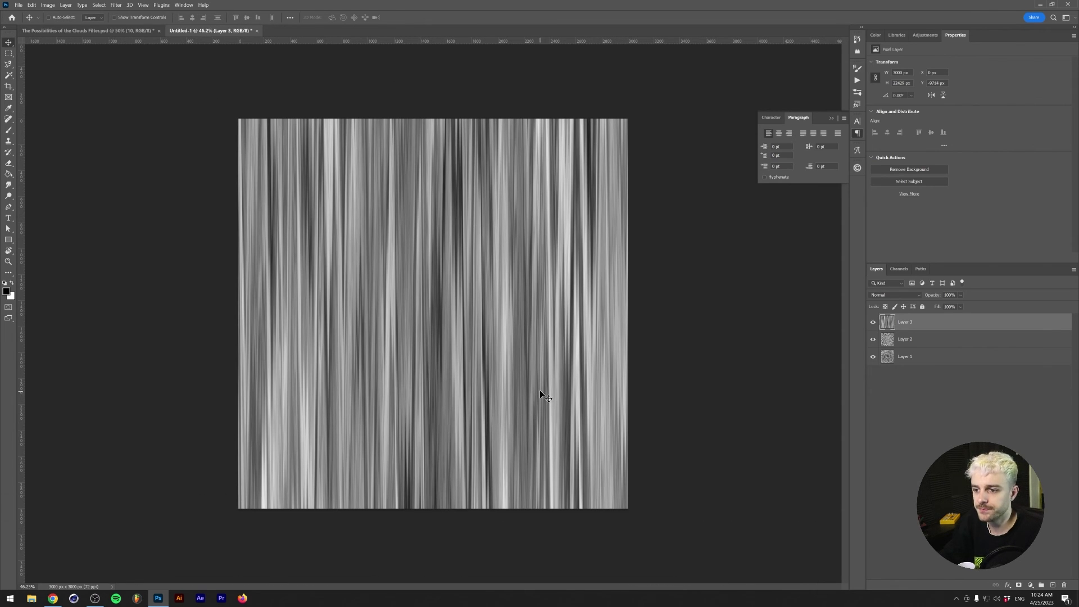
Hide the third layer and scale the liquified second layer proportionally from its center to about 128%
key(ctrl+comma)
key(alt+bracketleft)
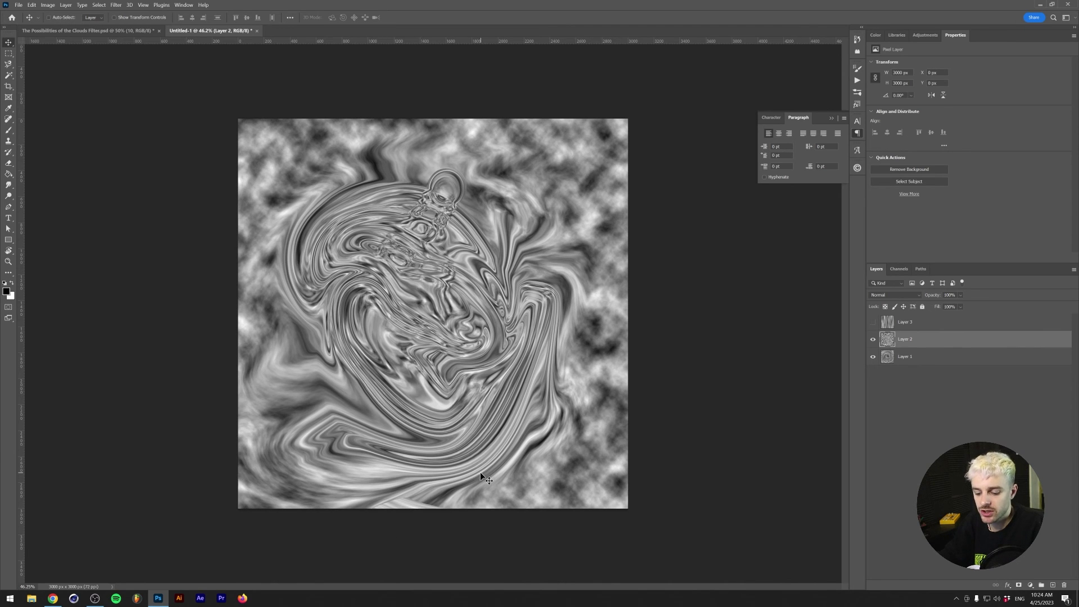
key(ctrl+t)
scroll(529, 482, down, 3)
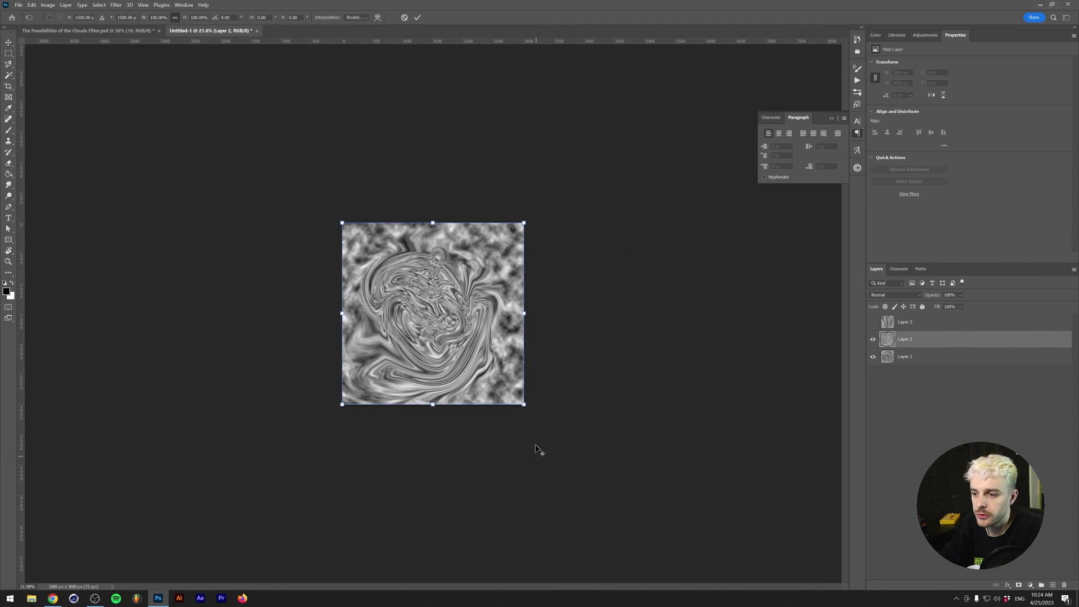
drag(525, 407, 541, 431)
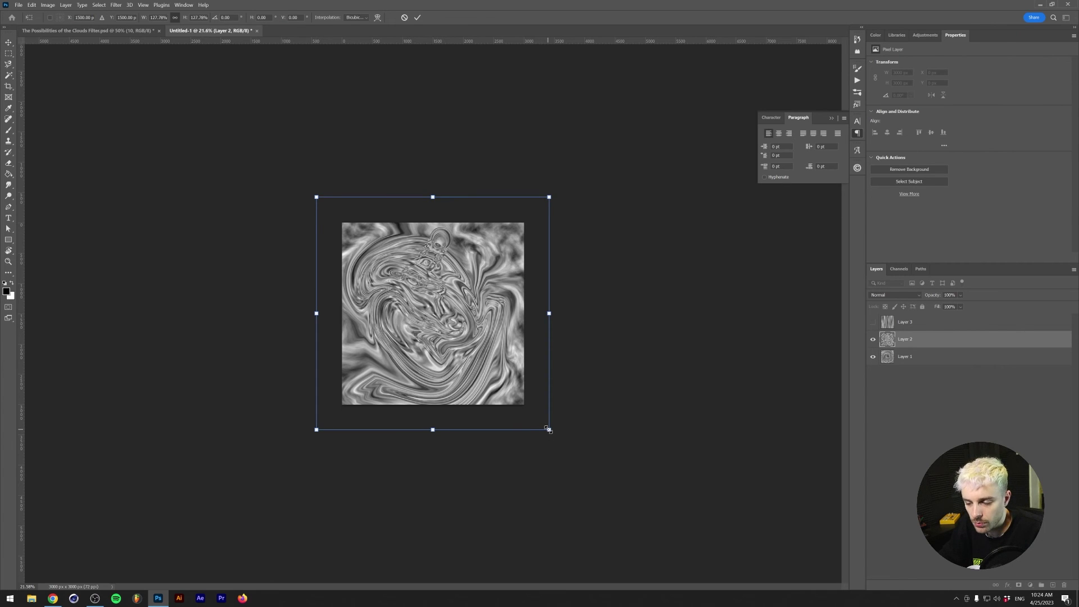
Pull the second layer's four corners outward independently until it spans about 8200 x 5630 px and apply the transformation
drag(550, 433, 558, 439)
drag(632, 476, 633, 477)
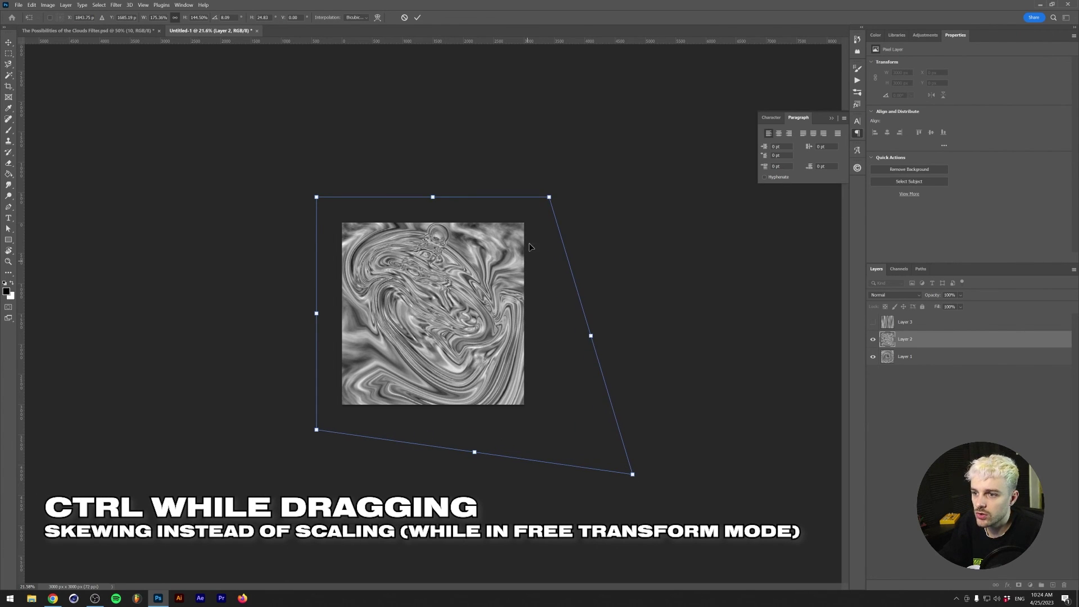
drag(549, 198, 627, 155)
drag(317, 197, 281, 152)
drag(315, 432, 135, 494)
click(417, 18)
scroll(462, 264, up, 3)
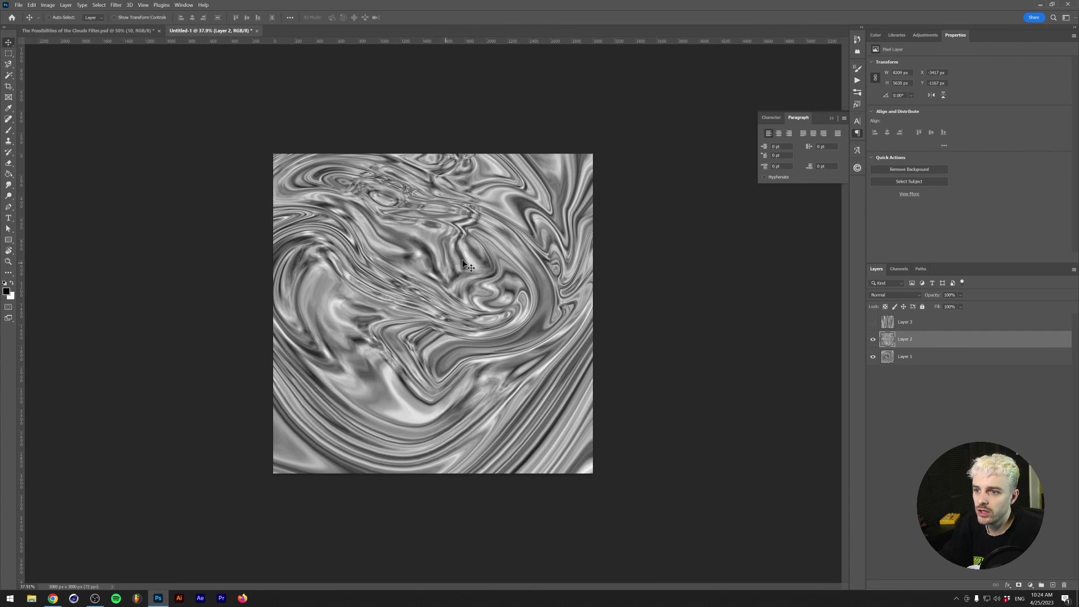
Compare the second layer before and after the corner distortion, glance at the third layer, and inspect the texture's detail up close
key(ctrl+z)
key(ctrl+shift+z)
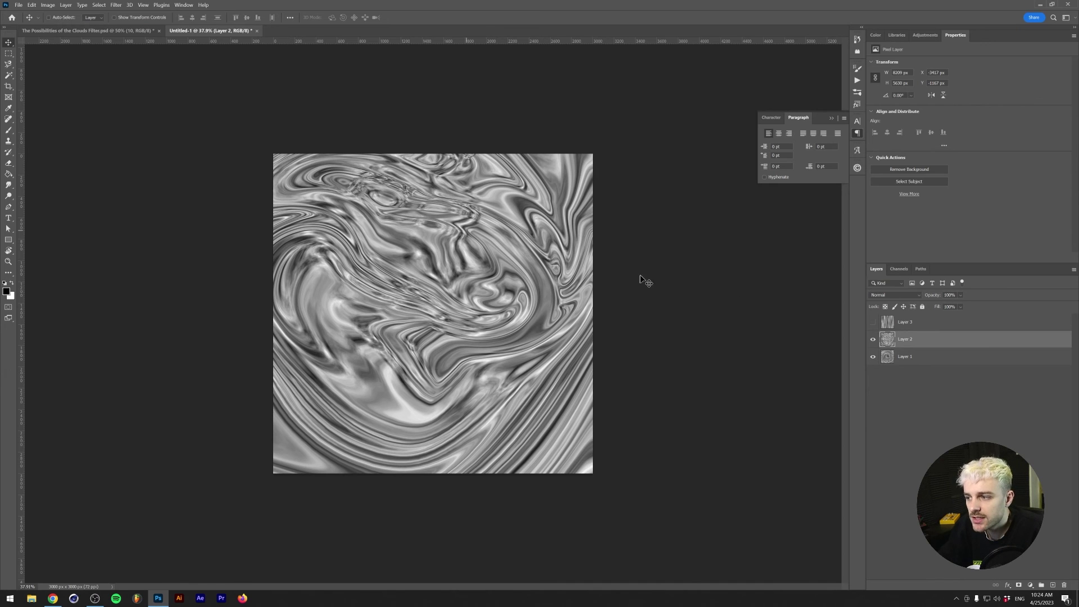
click(873, 321)
click(873, 321)
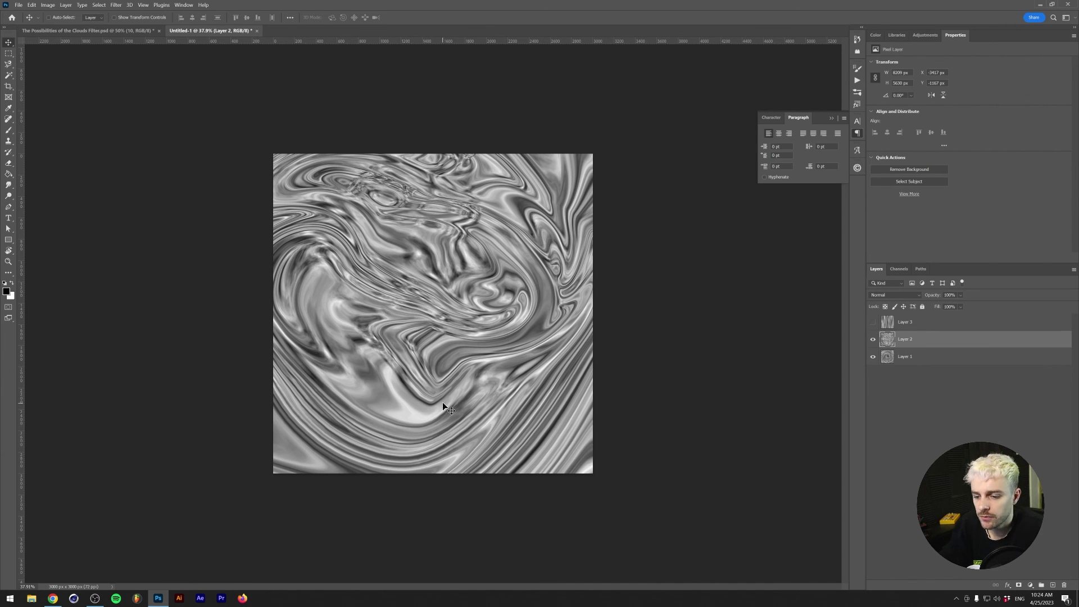
scroll(375, 393, up, 5)
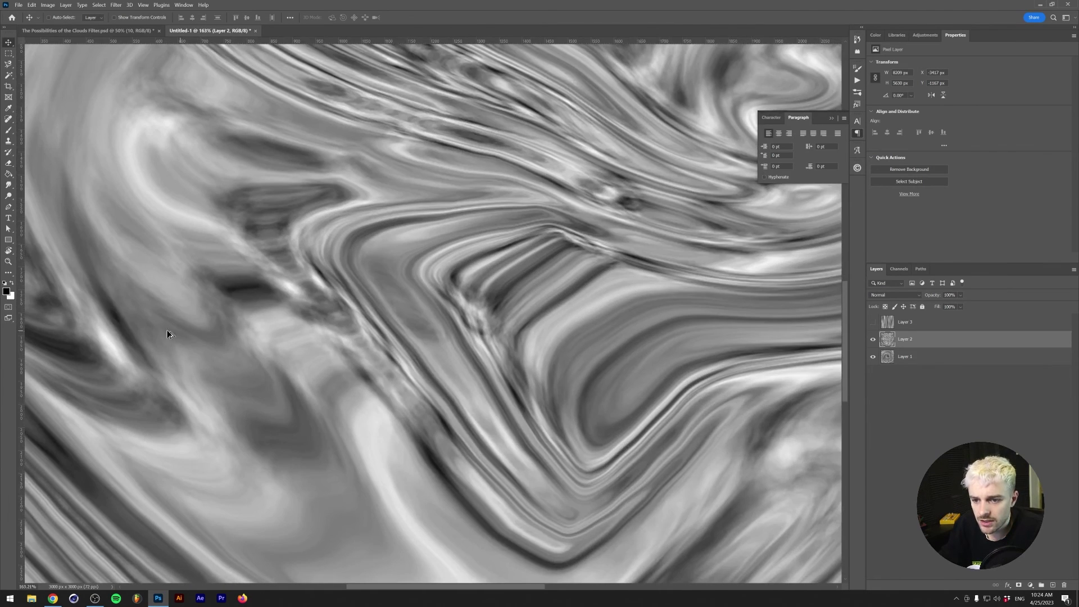
scroll(234, 380, down, 5)
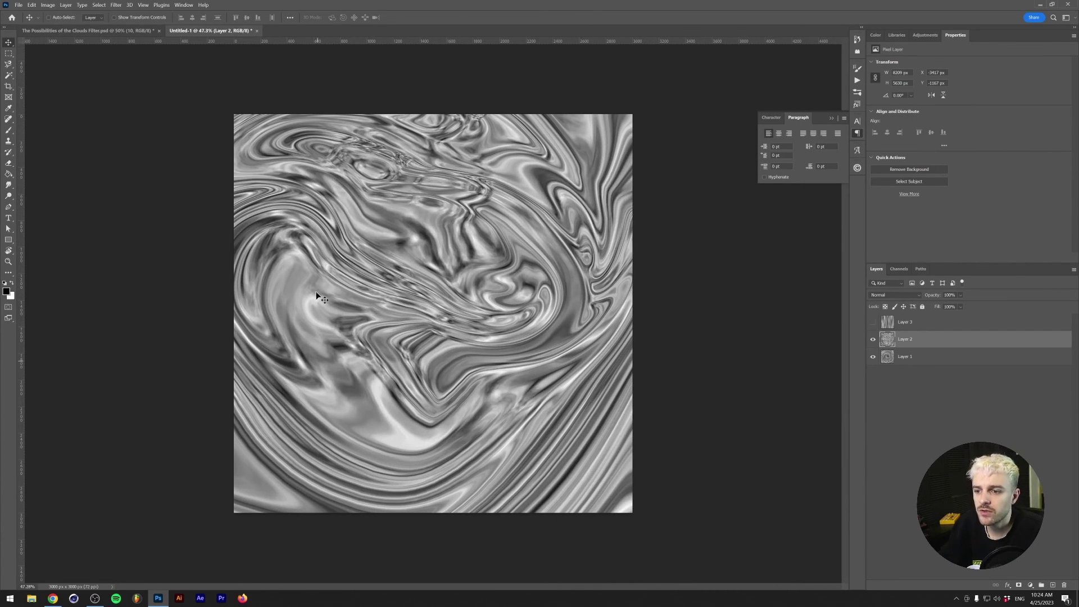
Apply a Gaussian Blur with a slightly reduced radius to the distorted second layer
click(116, 4)
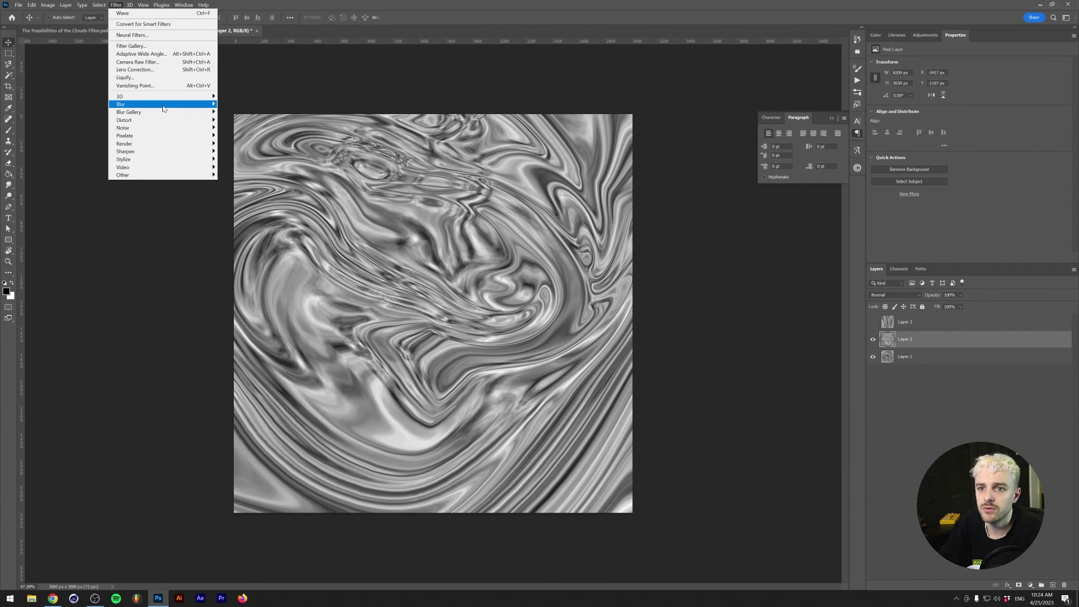
mouse_move(165, 106)
click(240, 135)
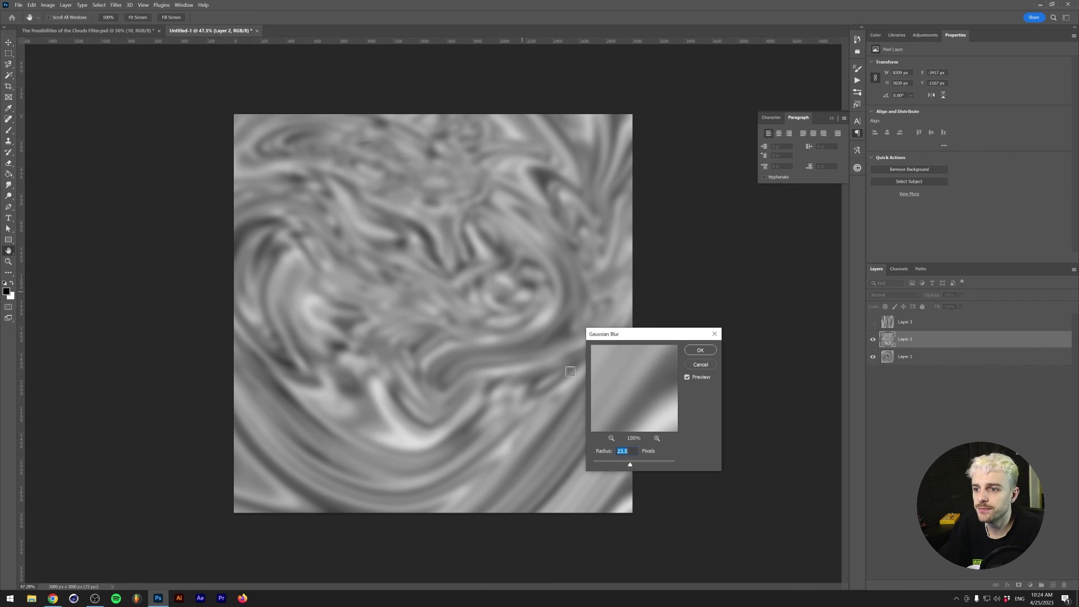
drag(628, 467, 622, 466)
click(701, 350)
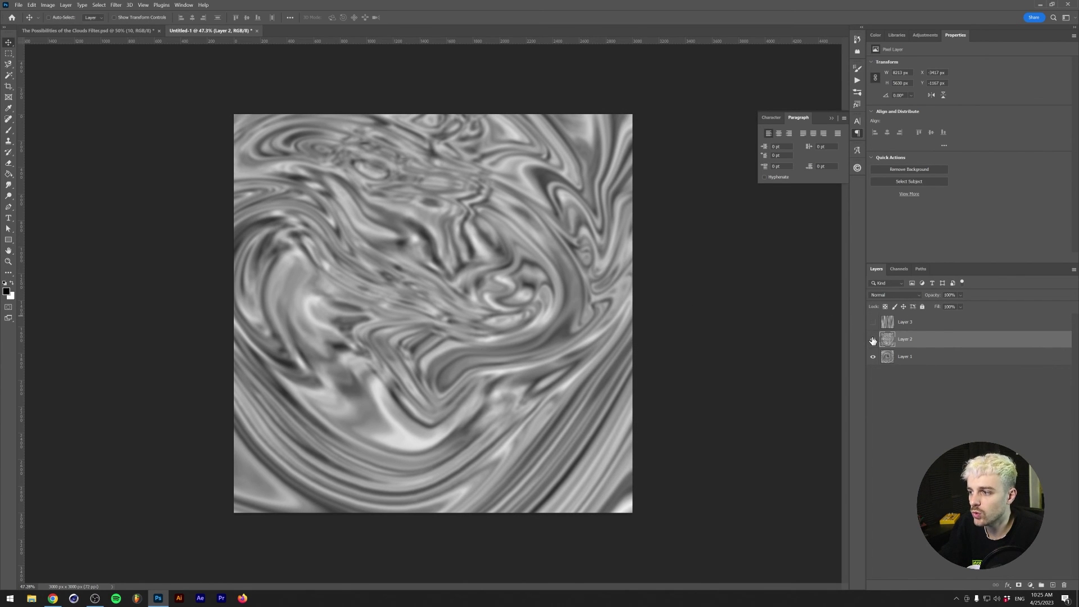
Hide the second layer and start a Field Blur on the spiral first layer with about 8 px of blur at its center
click(873, 340)
click(918, 360)
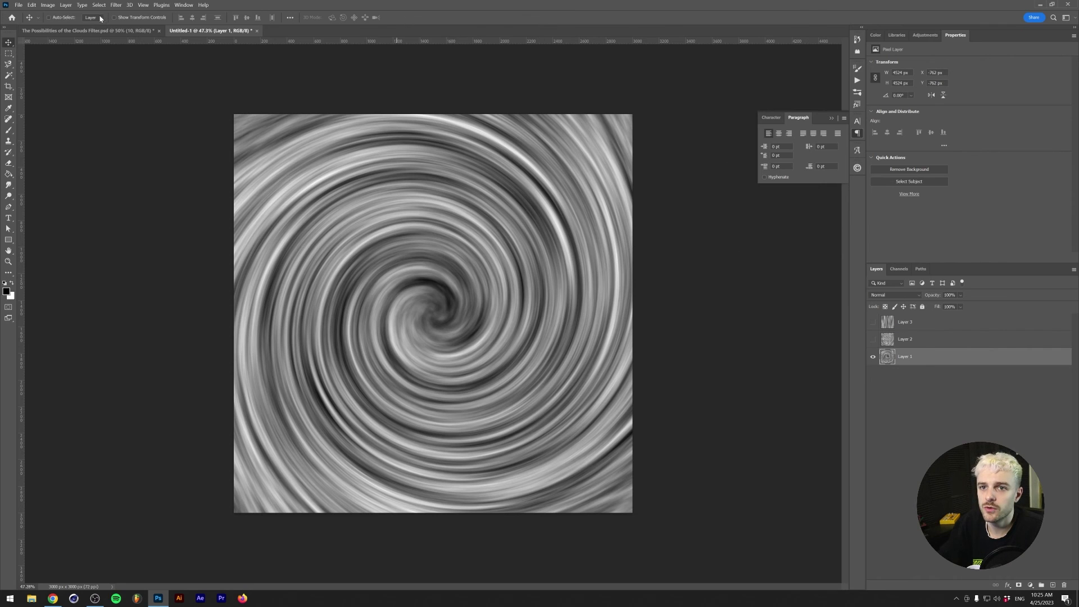
click(120, 8)
mouse_move(149, 112)
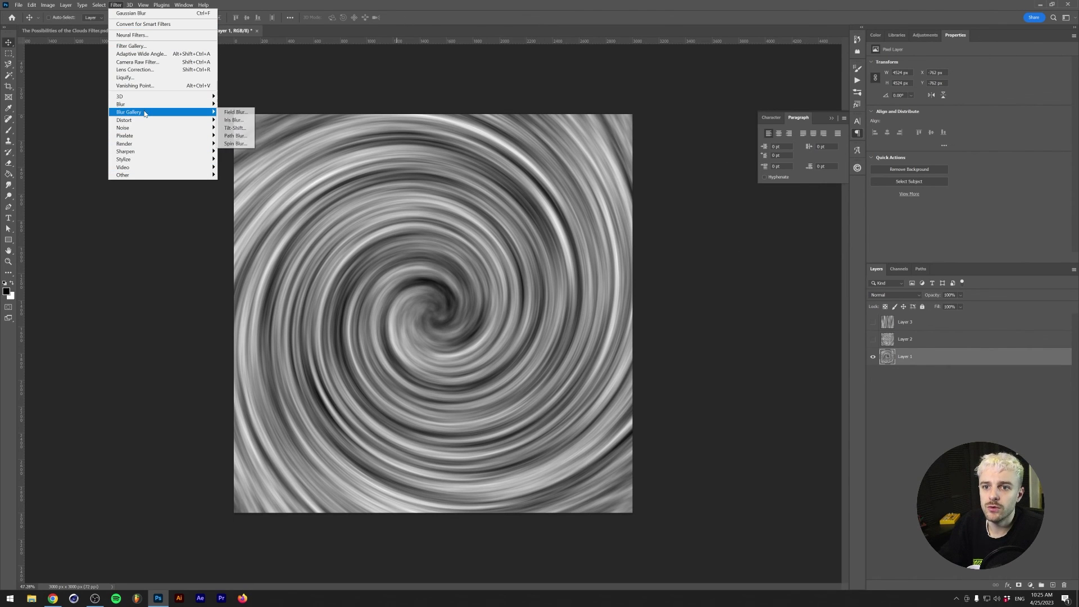
click(236, 114)
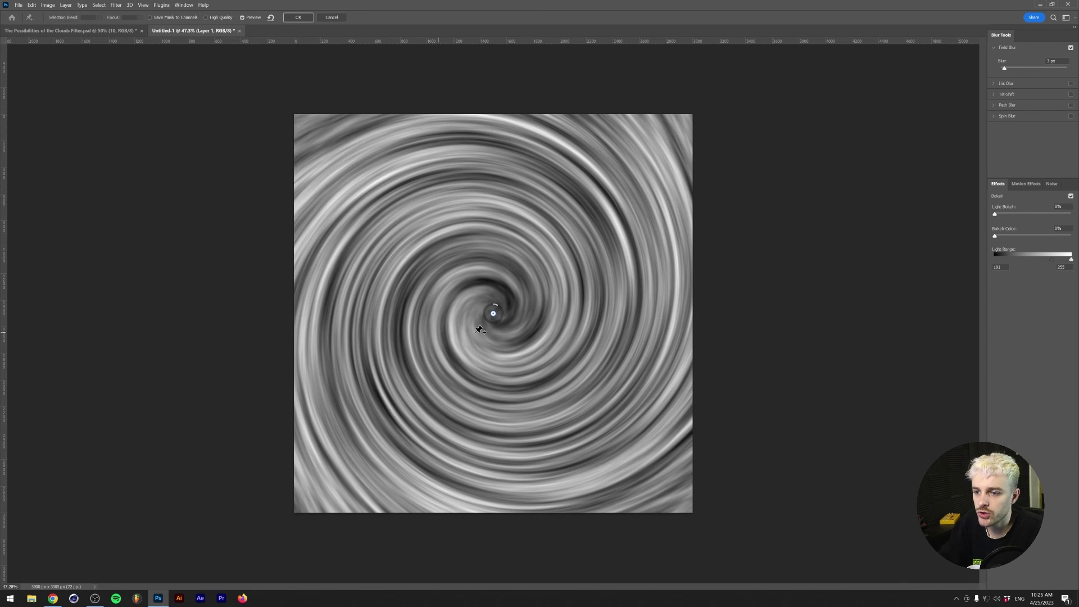
drag(498, 306, 506, 309)
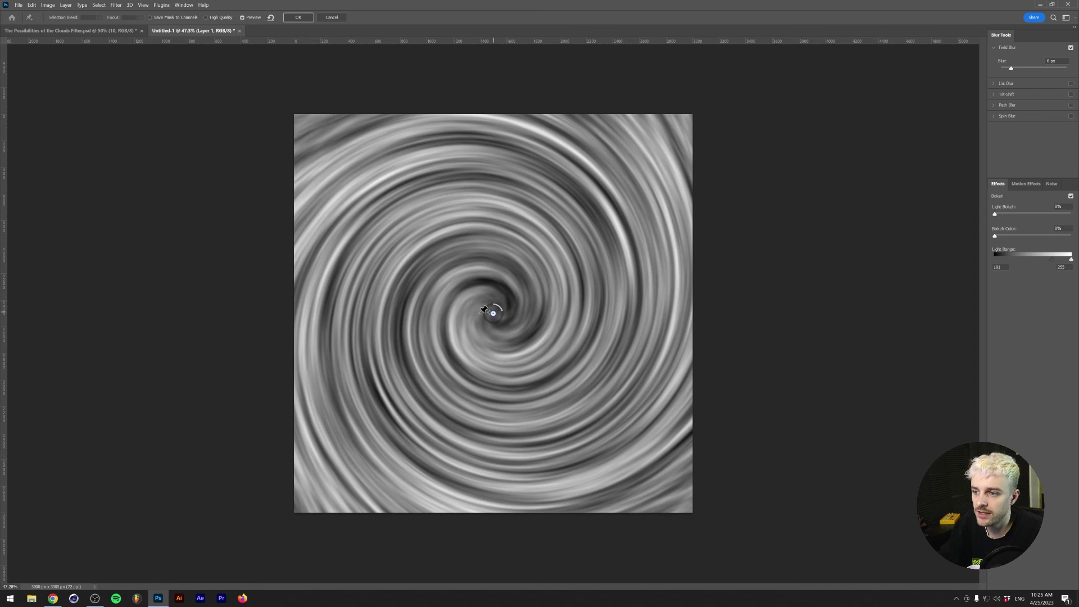
Add Field Blur pins at the image's corners, about 105 px at the lower left and 46 to 49 px elsewhere, and apply the blur
click(299, 511)
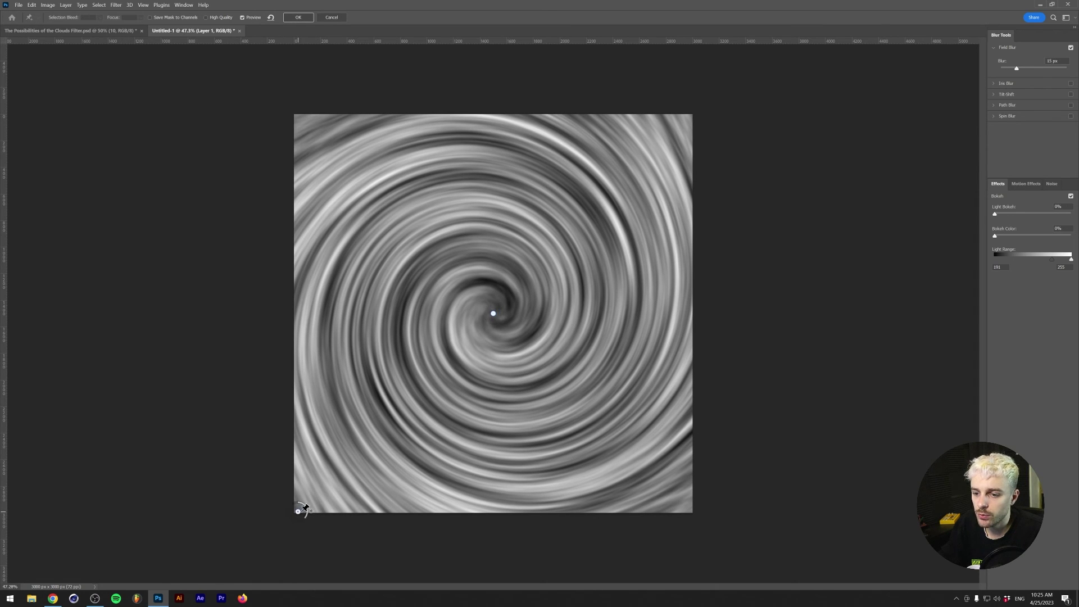
drag(307, 517, 299, 510)
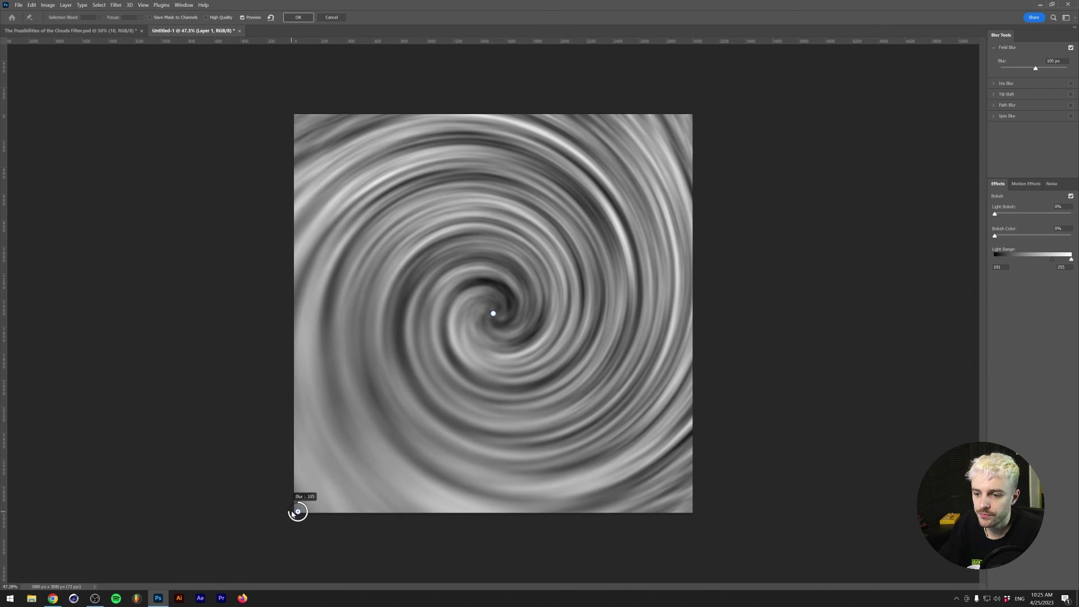
click(306, 107)
drag(301, 102, 494, 127)
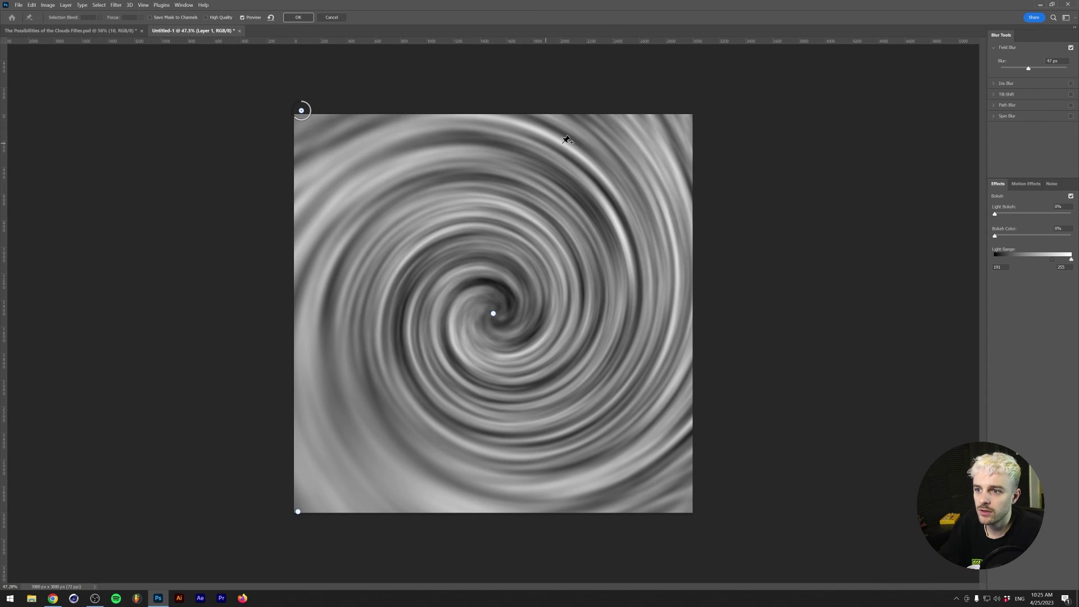
click(682, 116)
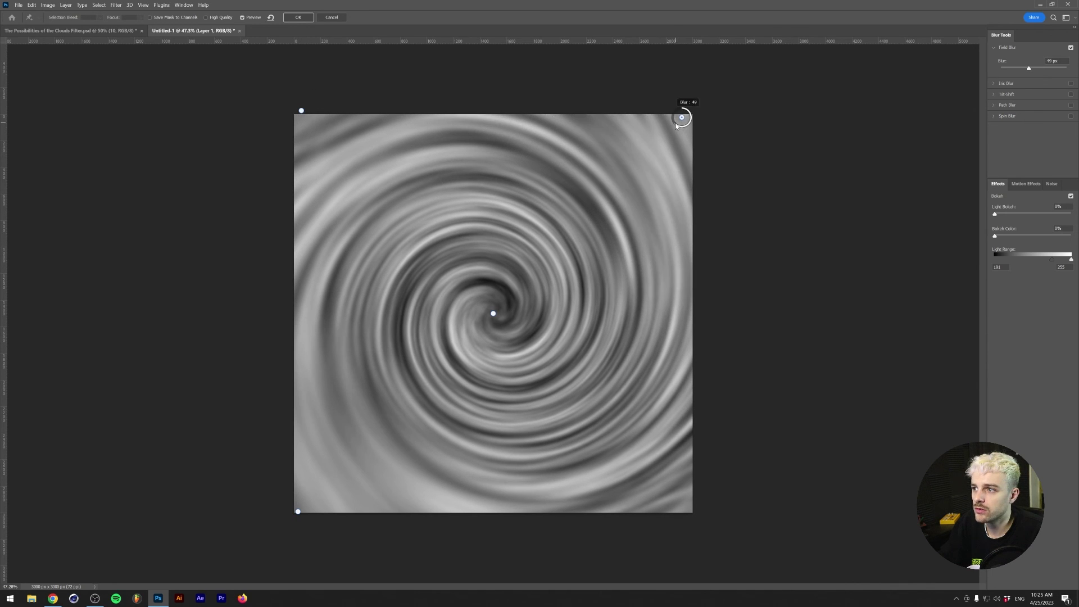
click(684, 507)
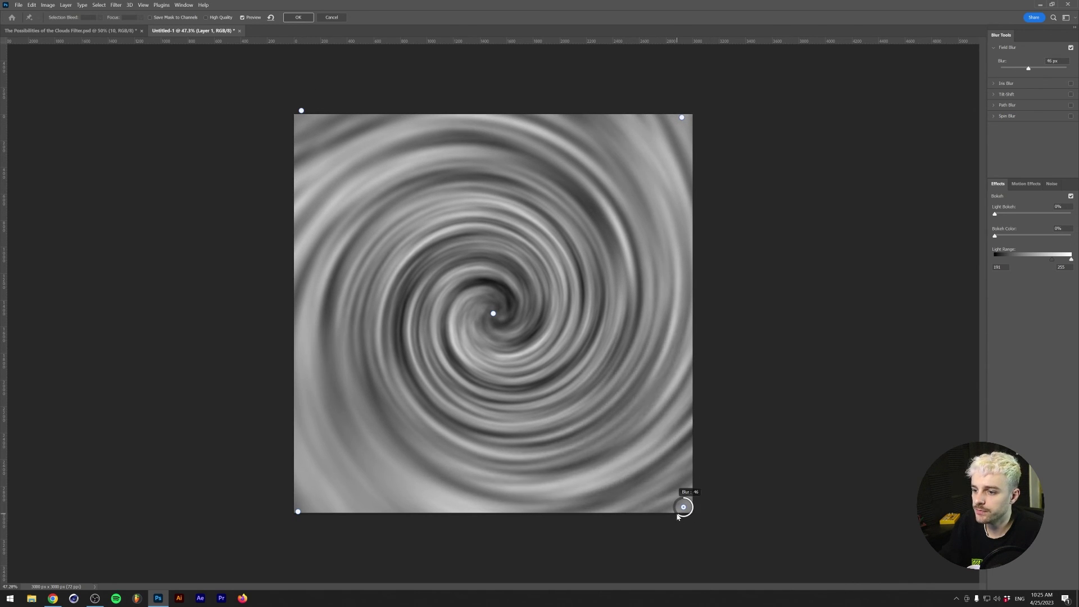
key(Return)
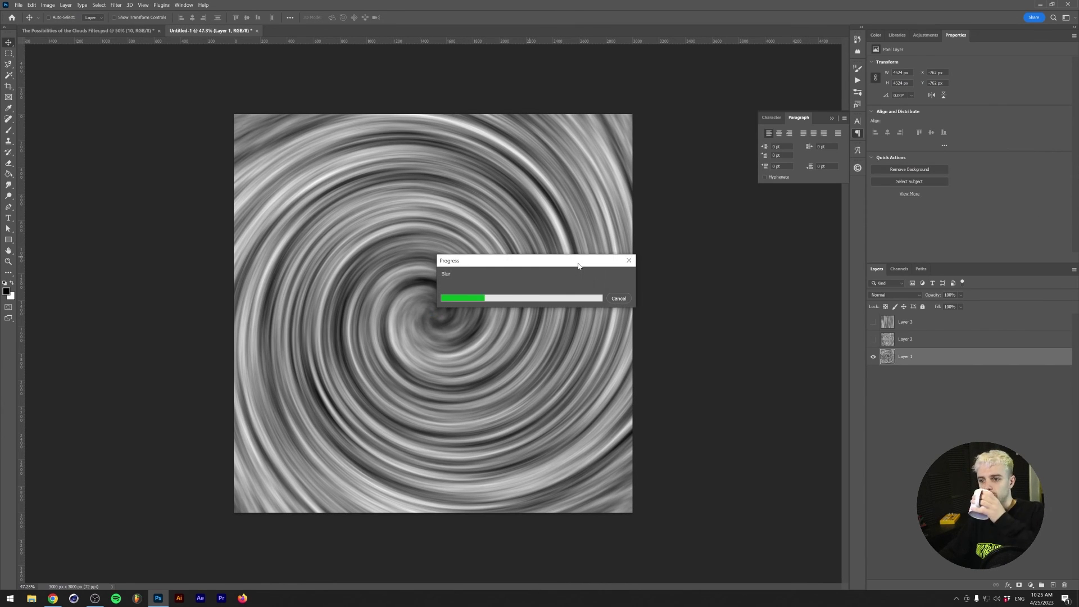
Add a fourth layer at the top of the stack and fill it with the Clouds render filter
key(alt+bracketright)
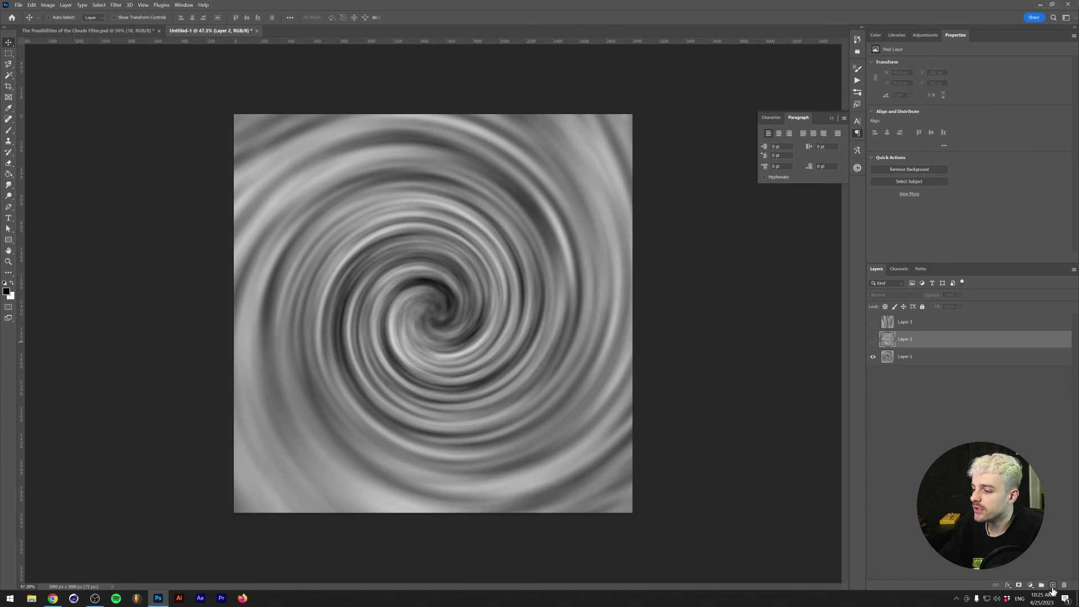
key(alt+bracketright)
click(1053, 585)
key(ctrl+f)
Apply the Twirl distortion to the fourth layer's clouds with the existing settings
click(116, 4)
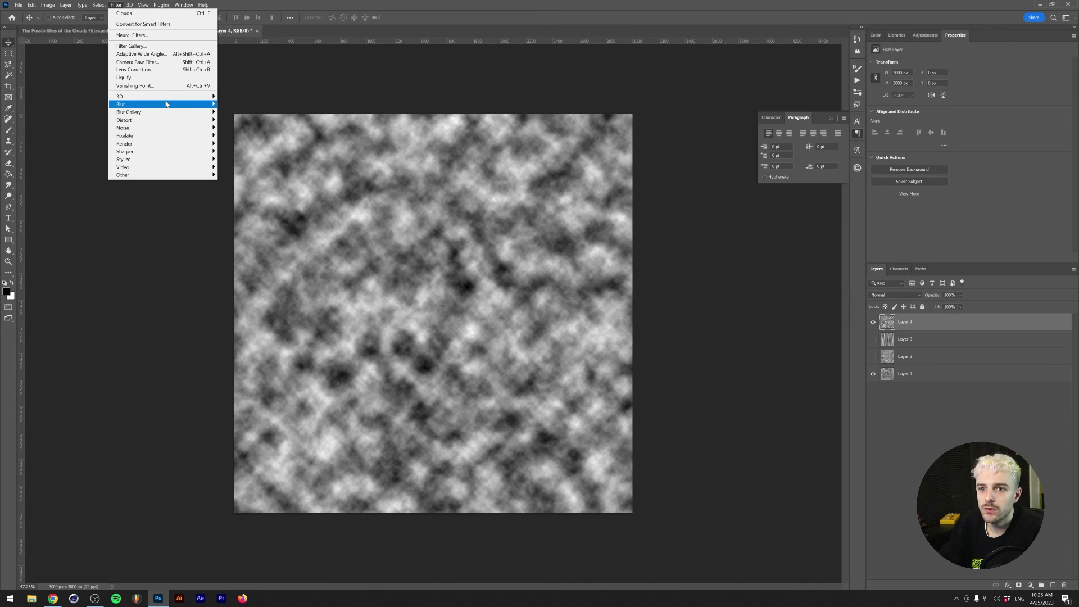
mouse_move(169, 120)
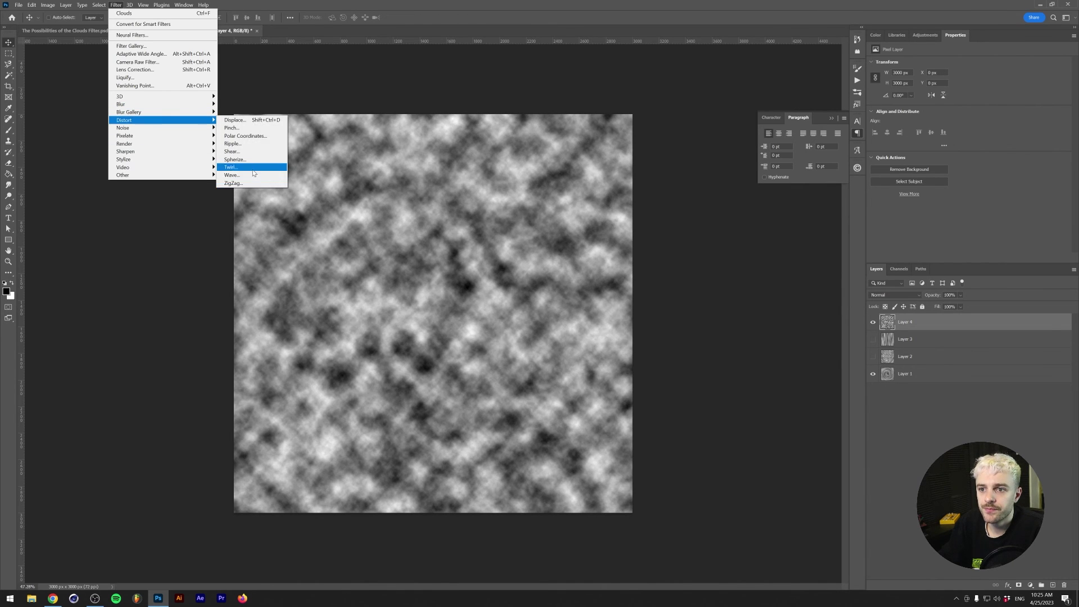
click(247, 167)
key(Return)
Try a Radial Blur with the Spin method and an amount of 10 on the twirled layer, compare it, and undo it
click(116, 4)
mouse_move(151, 105)
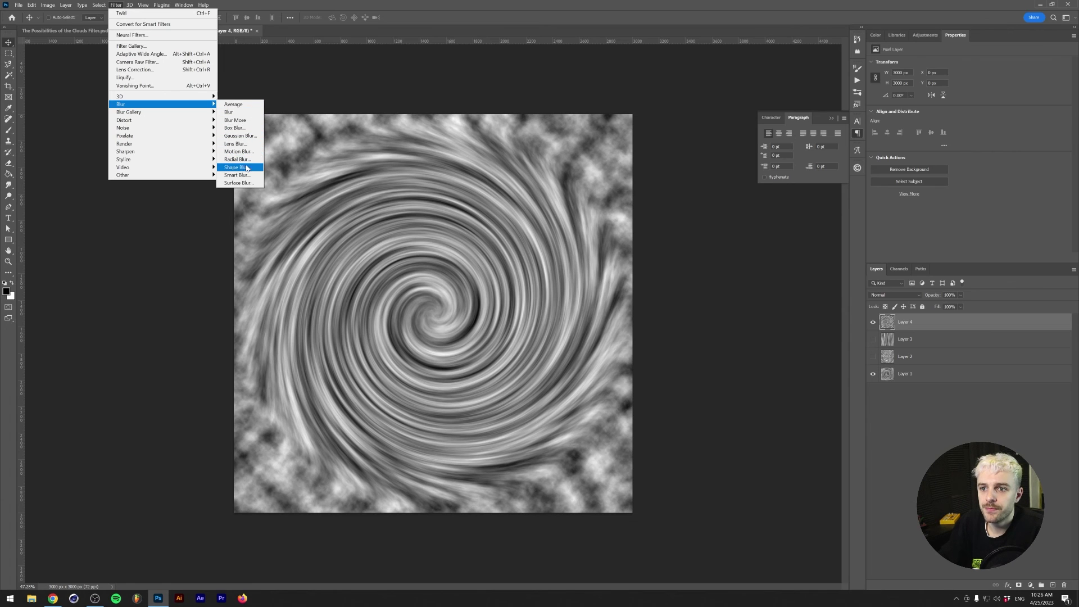
click(248, 161)
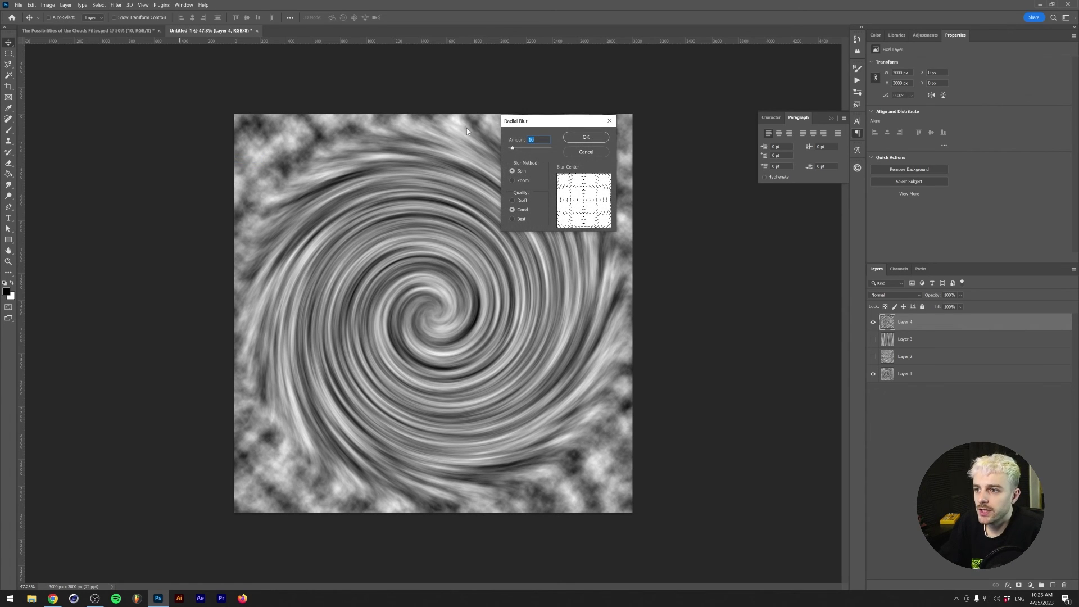
drag(516, 128, 531, 301)
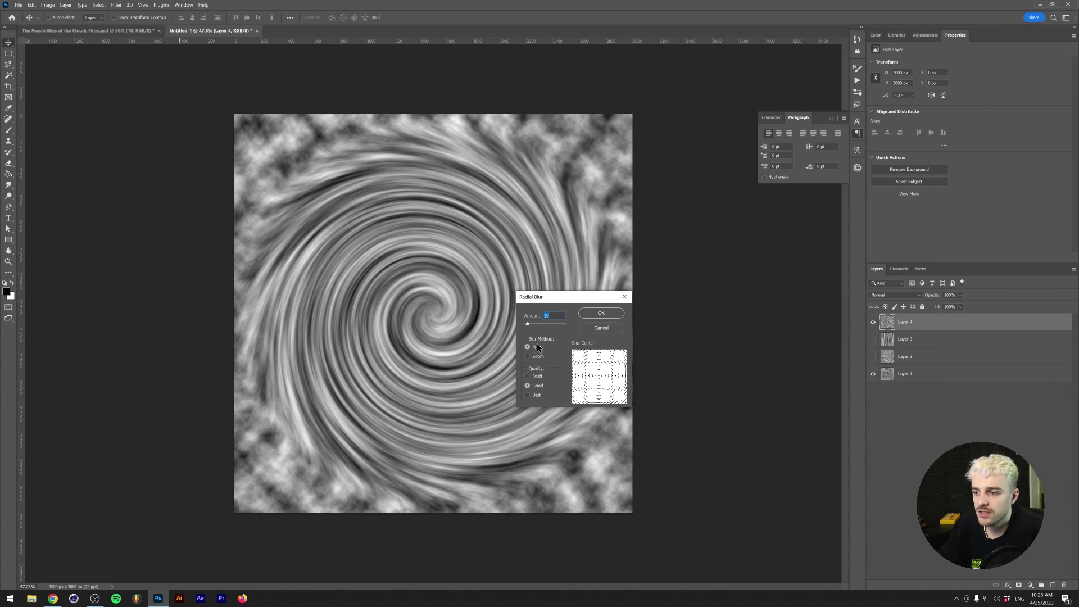
click(601, 313)
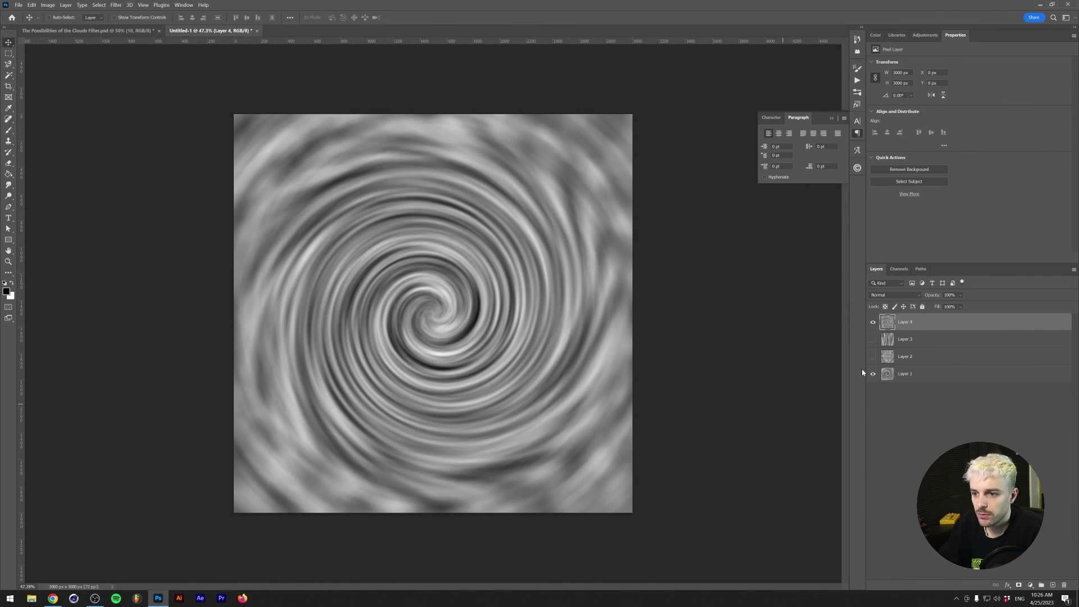
key(ctrl+z)
key(ctrl+shift+z)
key(ctrl+z)
key(ctrl+shift+z)
key(ctrl+z)
Try a stronger Radial Blur with the Zoom method and Good quality on the twirled layer, and undo it
click(116, 4)
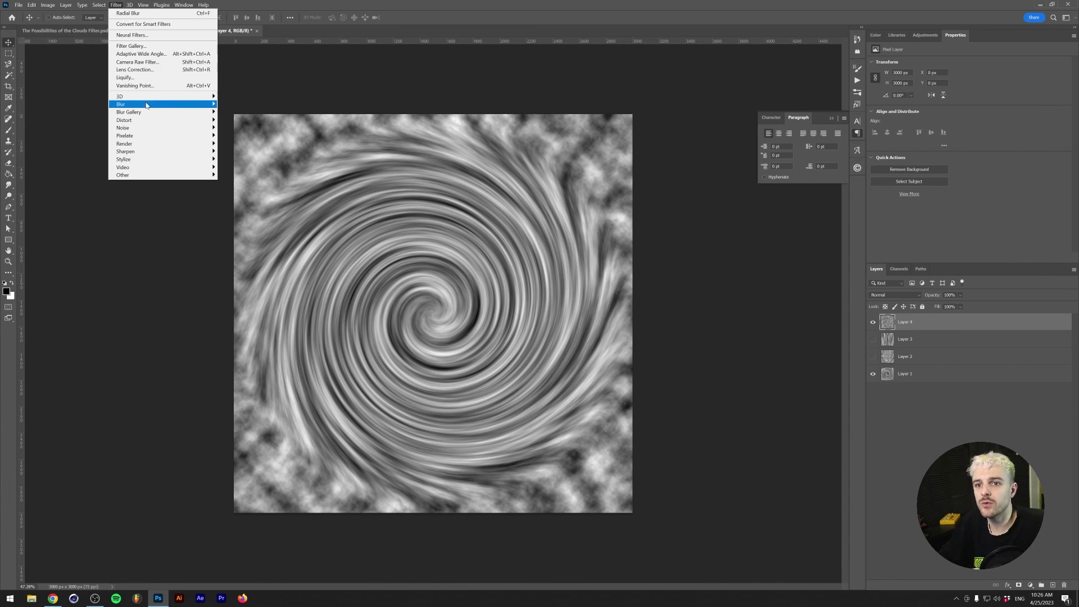
mouse_move(146, 106)
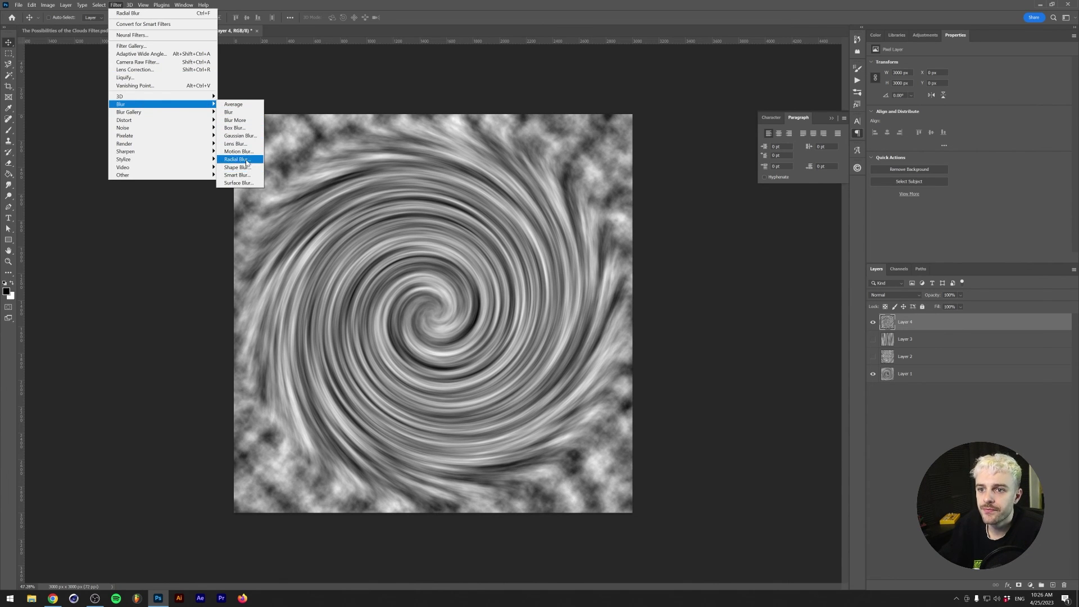
click(238, 159)
click(528, 357)
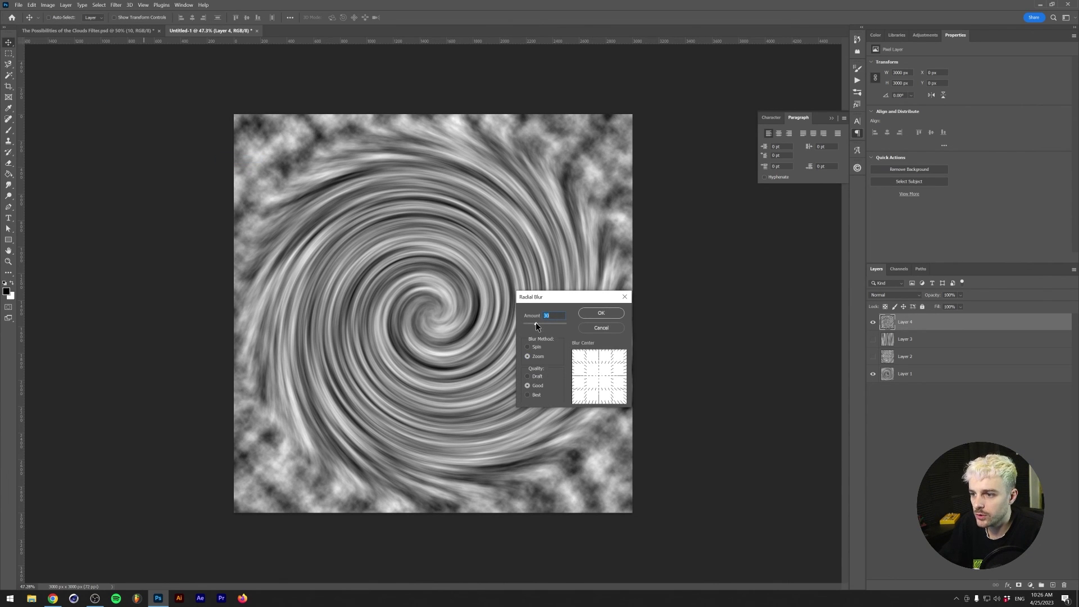
click(601, 313)
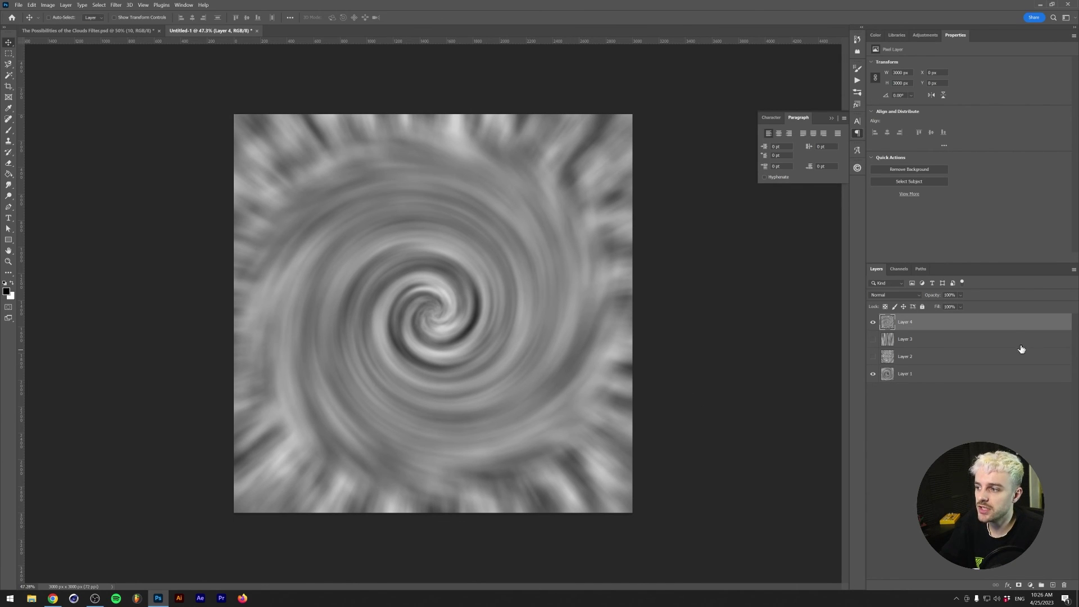
key(ctrl+z)
Duplicate the twirled layer and apply the same Zoom Radial Blur to the copy
key(ctrl+j)
click(116, 5)
click(128, 13)
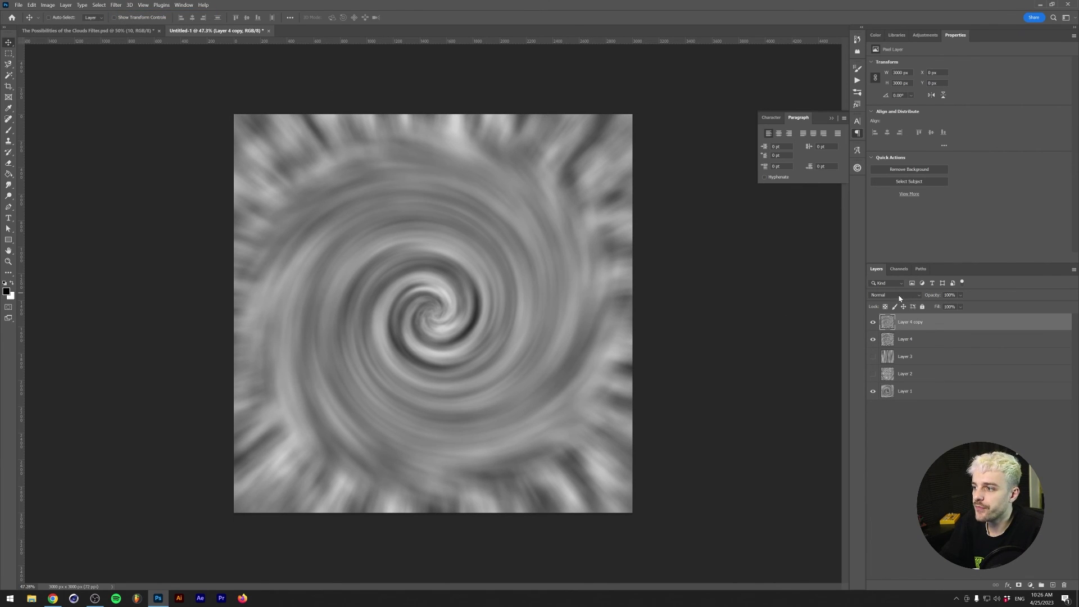
Set the blurred copy's blend mode to Divide, and transform it to a 90° rotation and about 150.8% scale
click(900, 295)
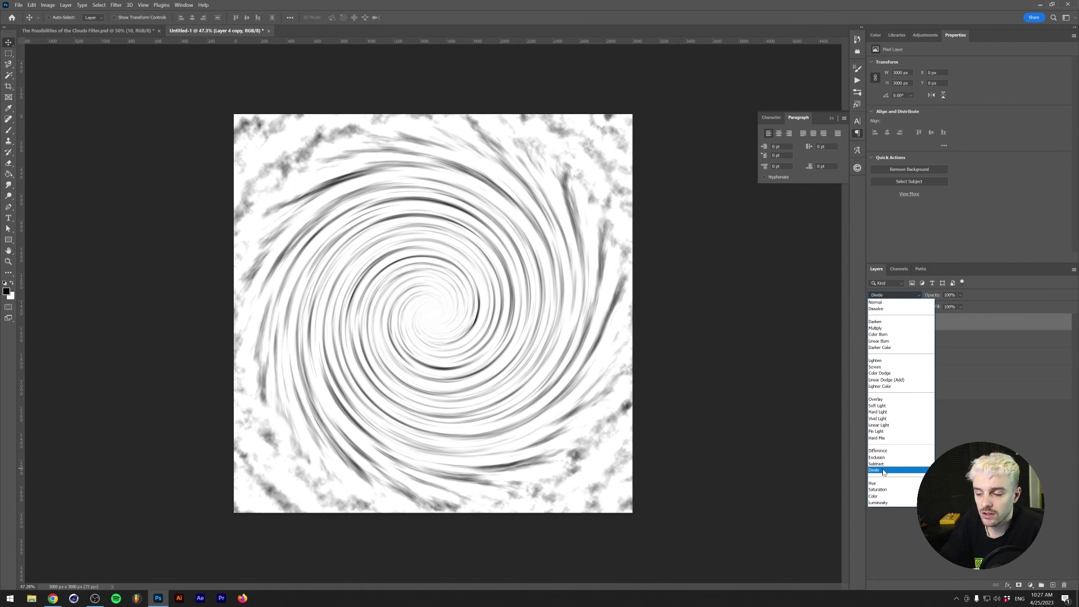
click(884, 471)
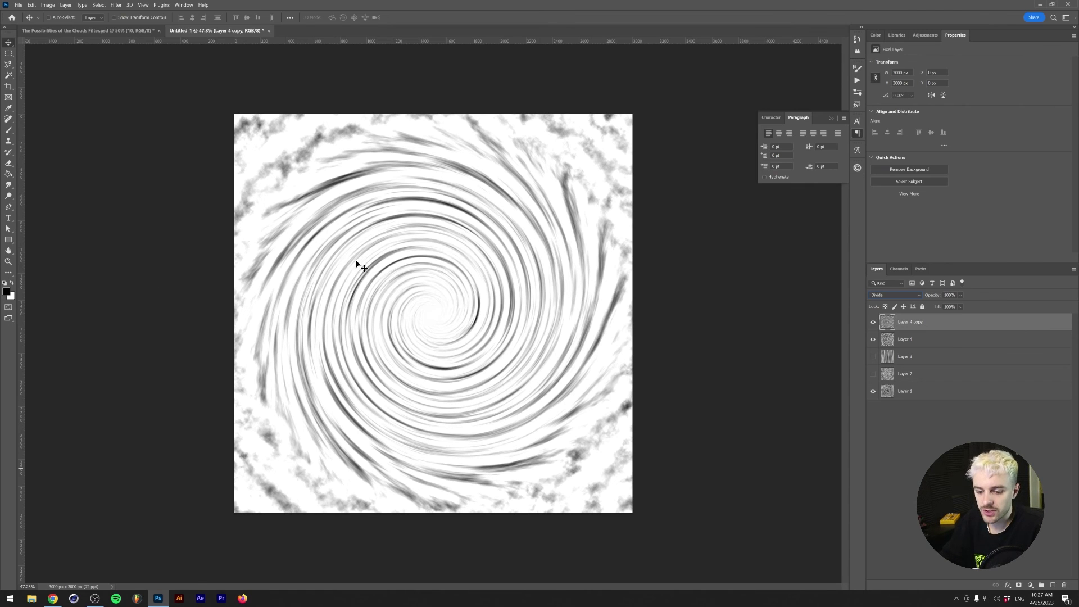
key(ctrl+t)
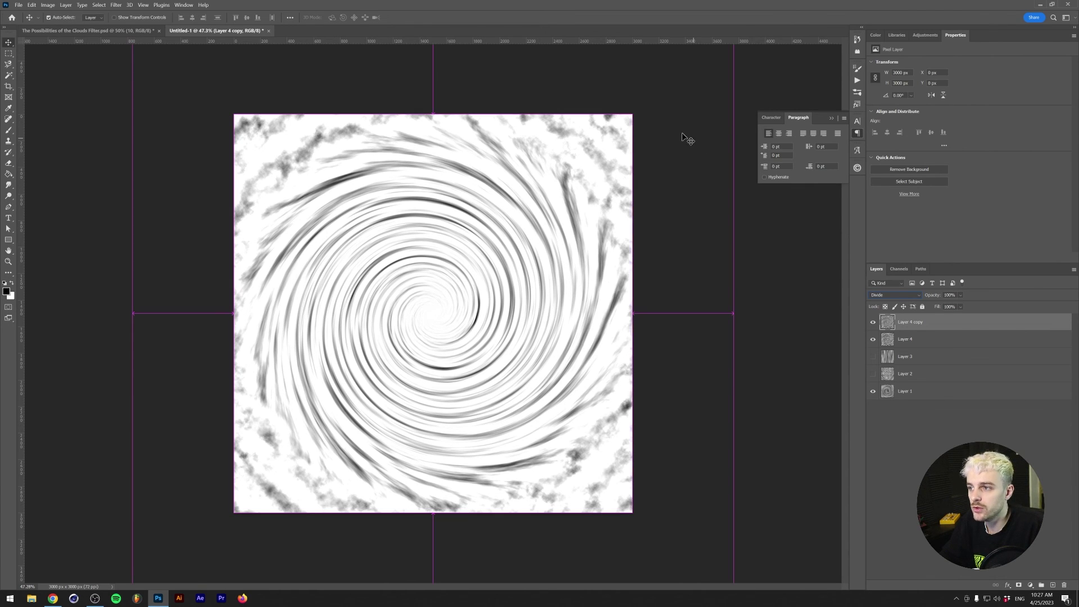
drag(653, 102, 628, 458)
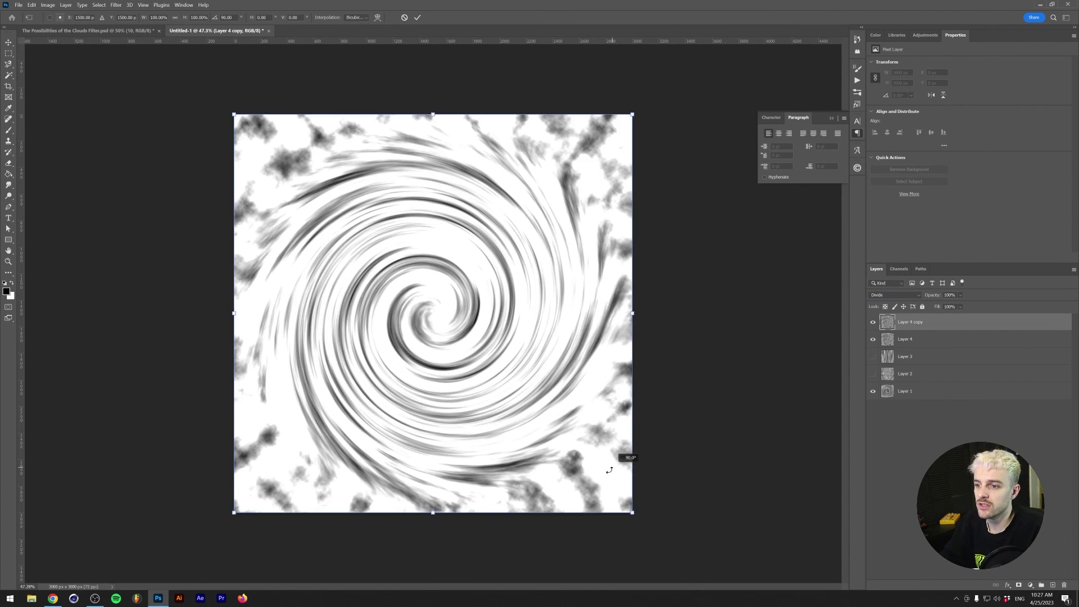
drag(633, 313, 735, 311)
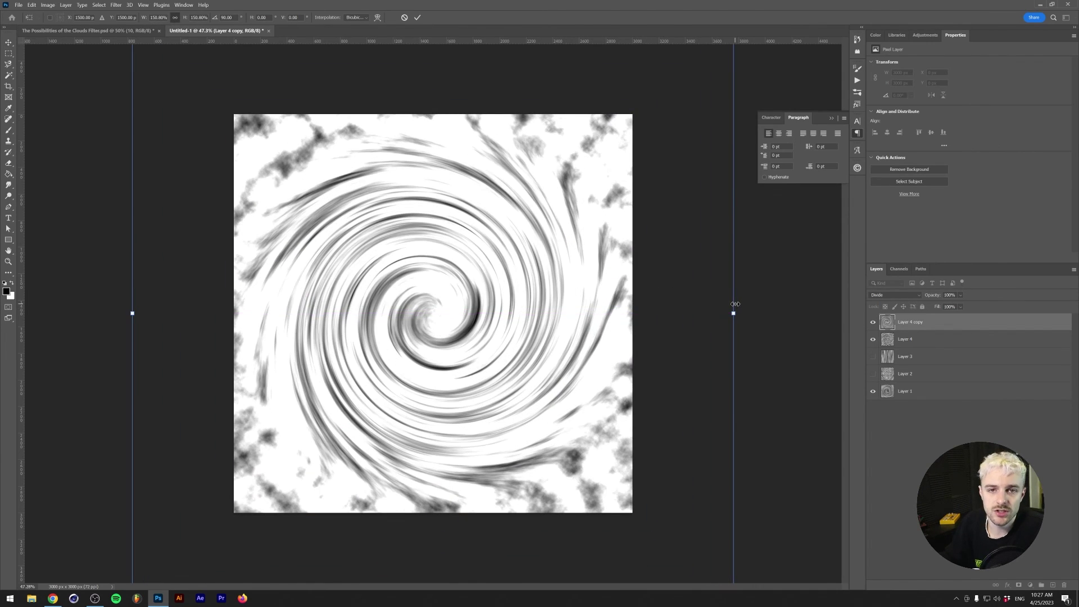
key(Return)
Try Soft Light on the blurred copy, and set its blend mode to Hard Light
click(895, 295)
click(877, 408)
click(889, 295)
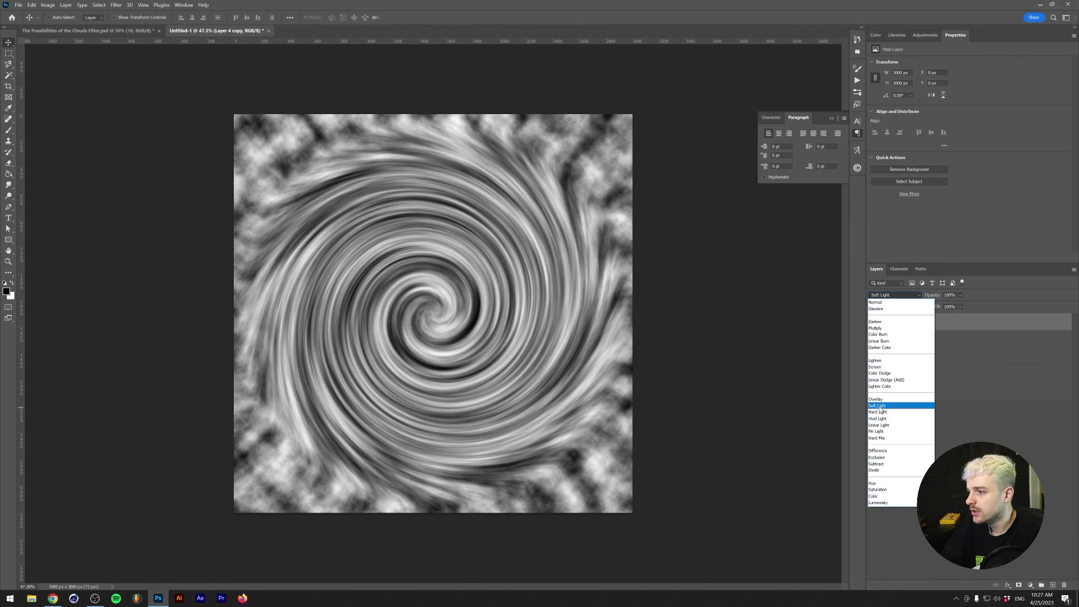
click(878, 412)
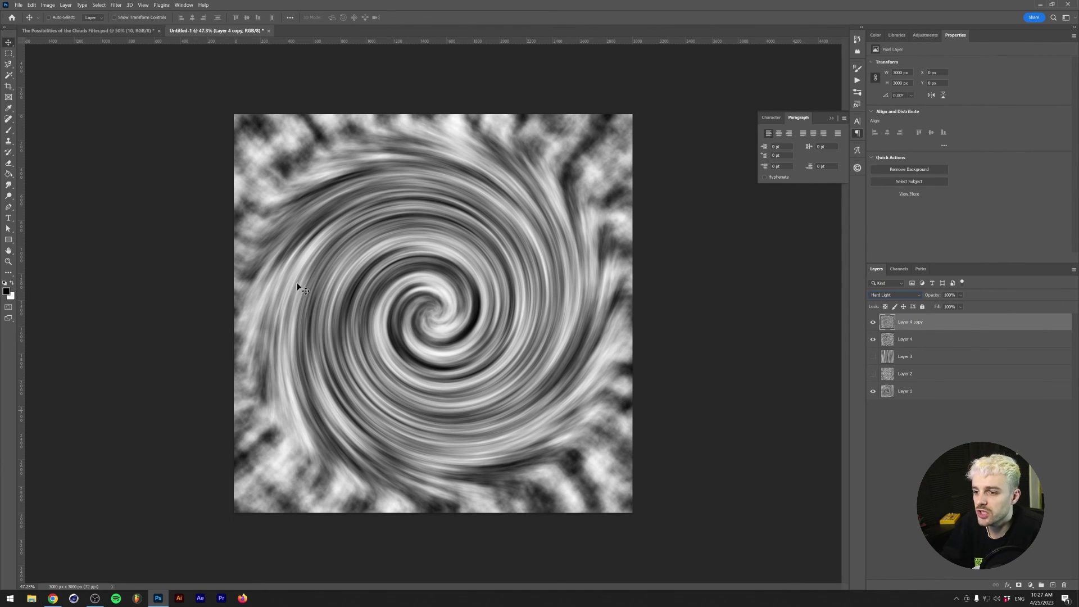
Add a Gradient Map adjustment layer above the swirl layers and select its adjustment settings
click(925, 35)
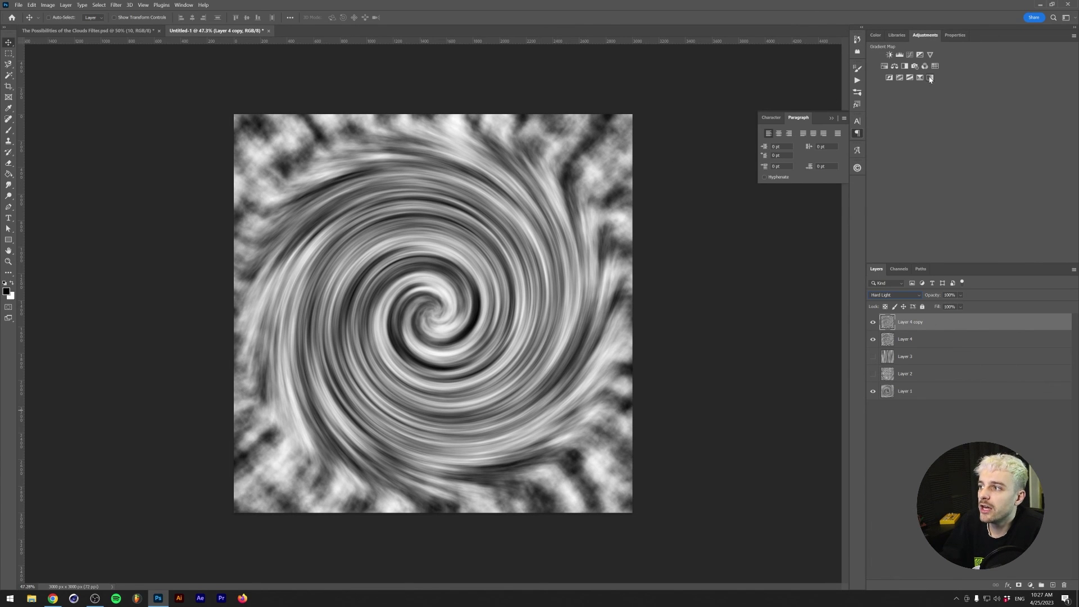
click(932, 77)
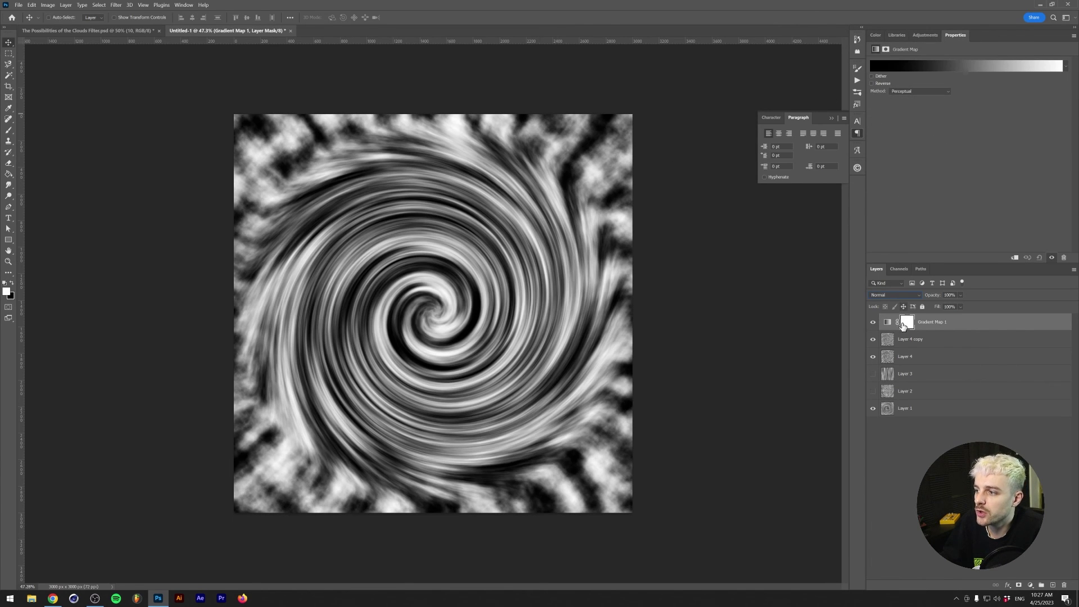
right_click(906, 325)
click(884, 324)
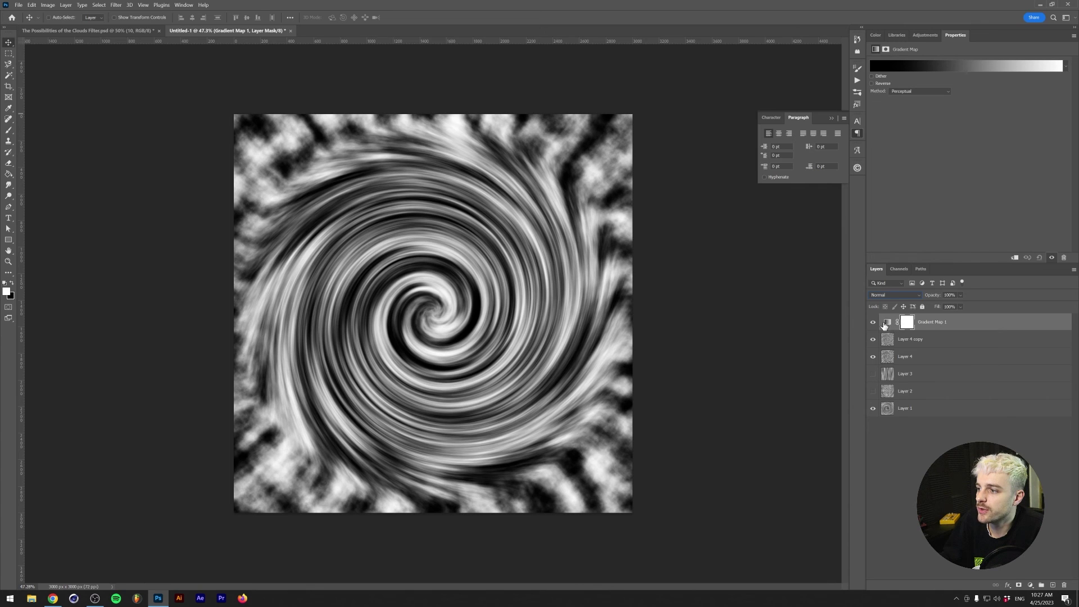
click(888, 322)
Recolour the gradient map's black end stop to red and its white end stop to green 00ff24
click(964, 64)
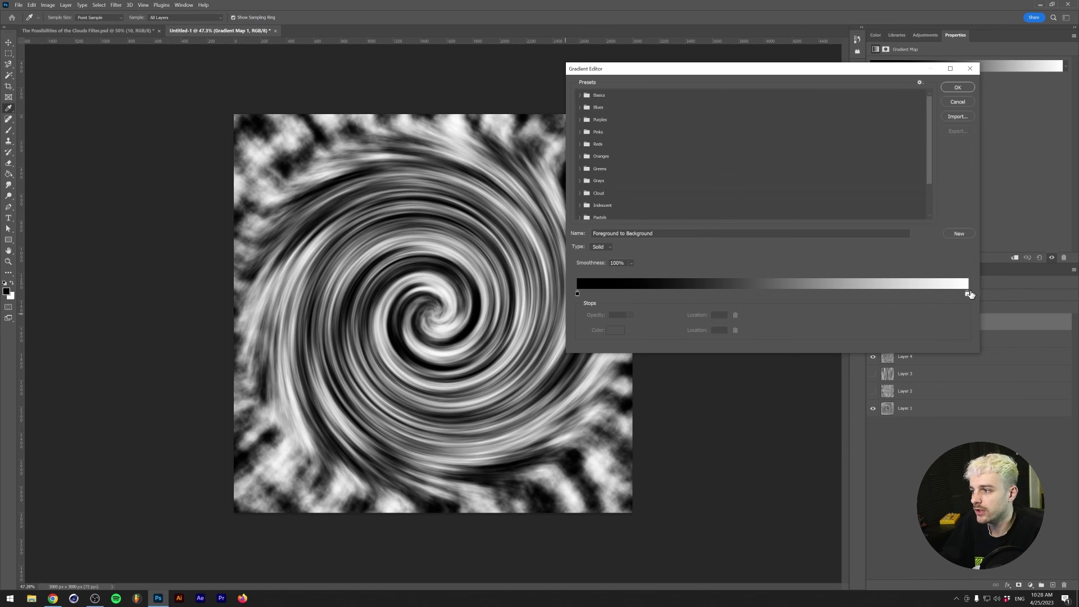
click(578, 294)
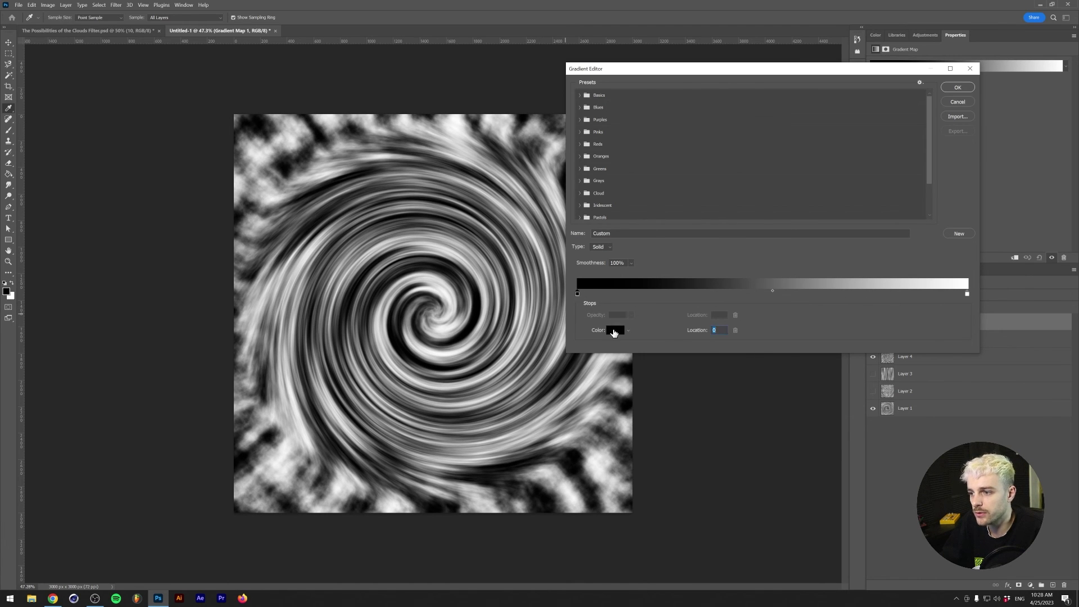
click(616, 330)
click(641, 293)
click(723, 297)
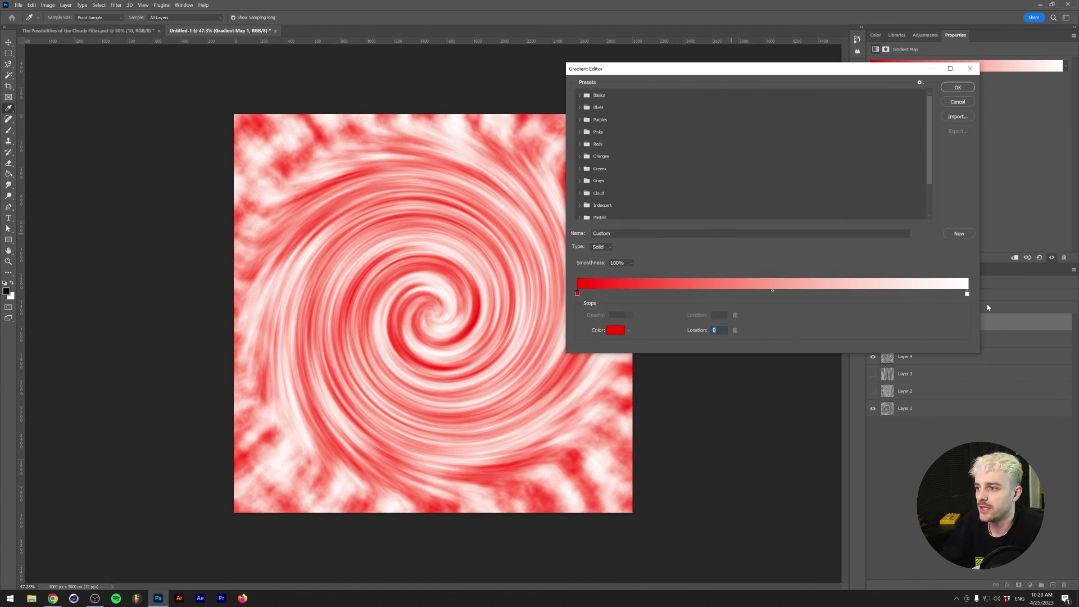
click(615, 330)
click(658, 364)
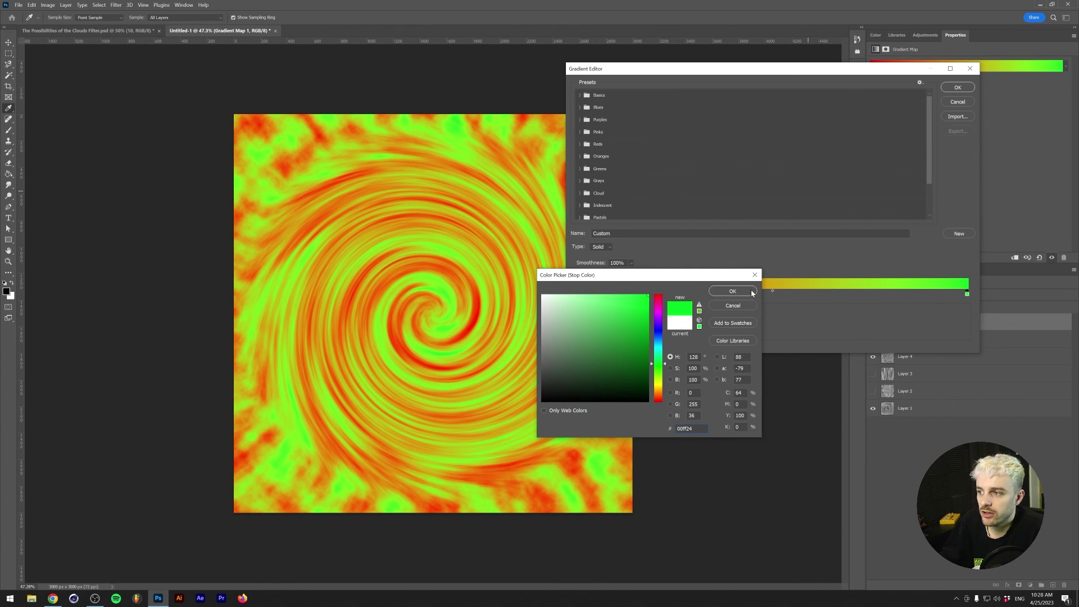
click(751, 289)
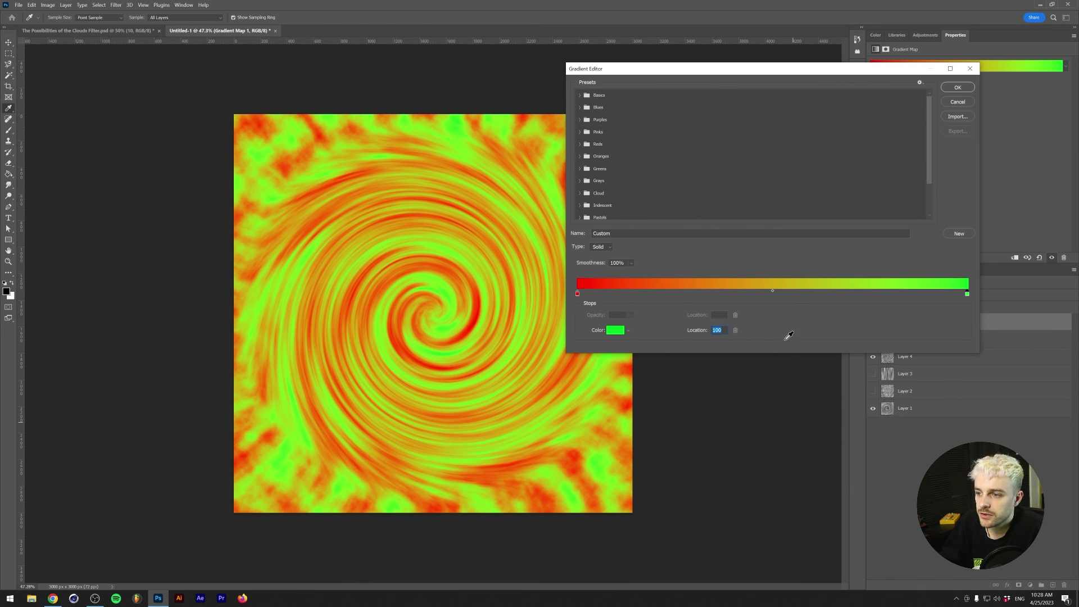
Add a grey 818181 colour stop at location 45 of the gradient, and change the red end stop to cyan
click(754, 295)
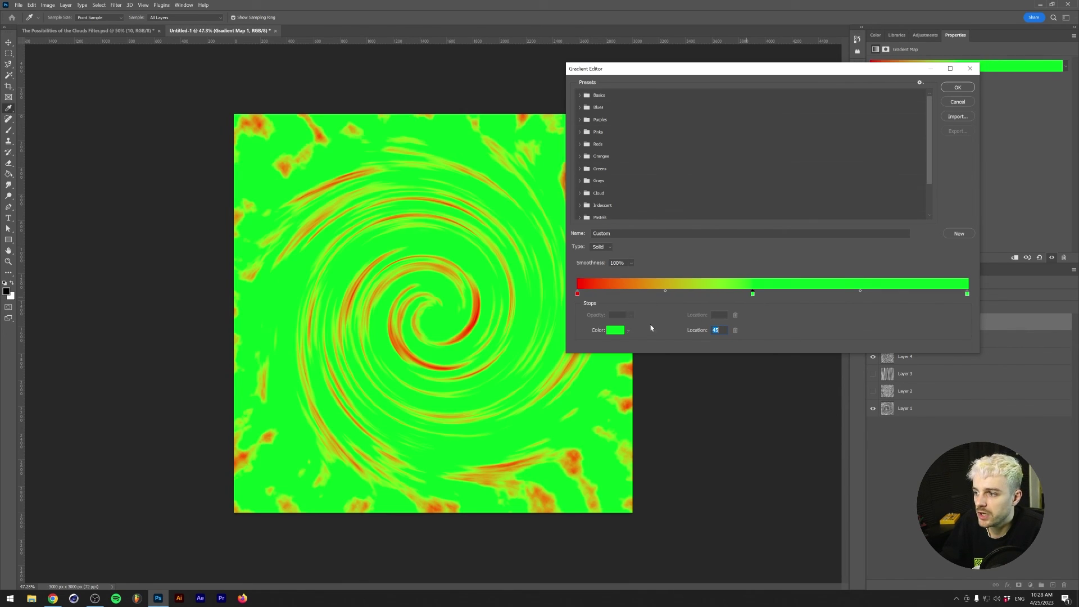
click(615, 330)
drag(562, 347, 524, 344)
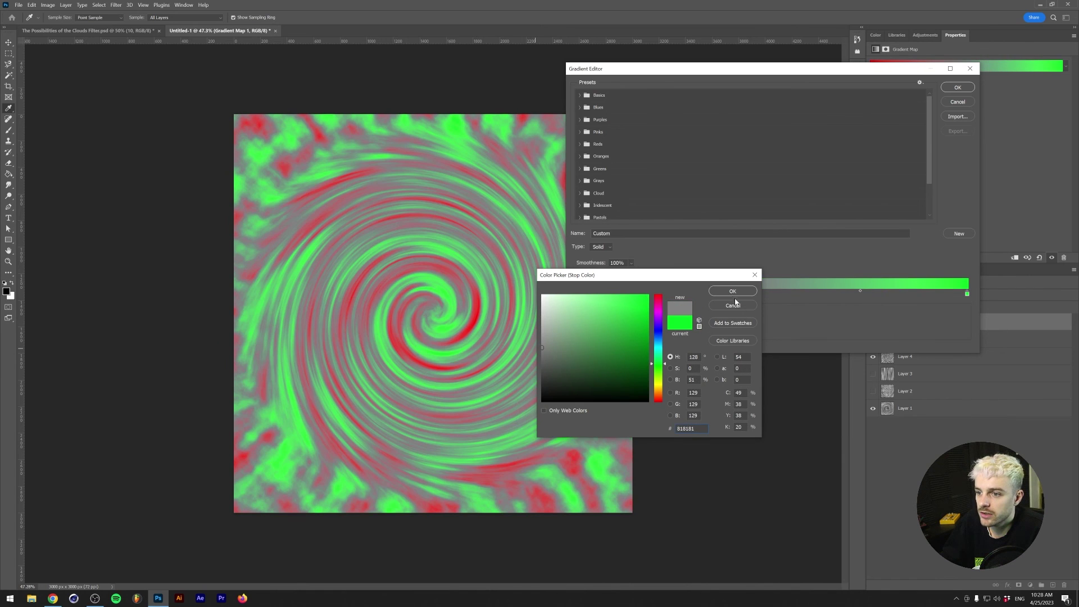
click(733, 292)
click(615, 330)
click(658, 384)
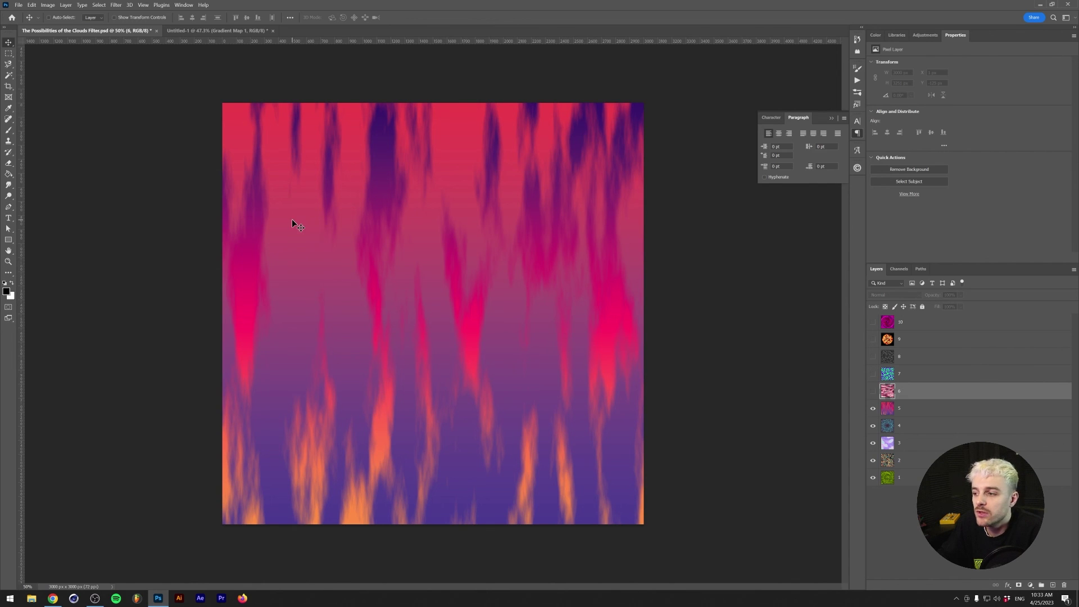
Hide layer 5 in The Possibilities of the Clouds Filter.psd, and hide all the layers in Untitled-1
click(874, 409)
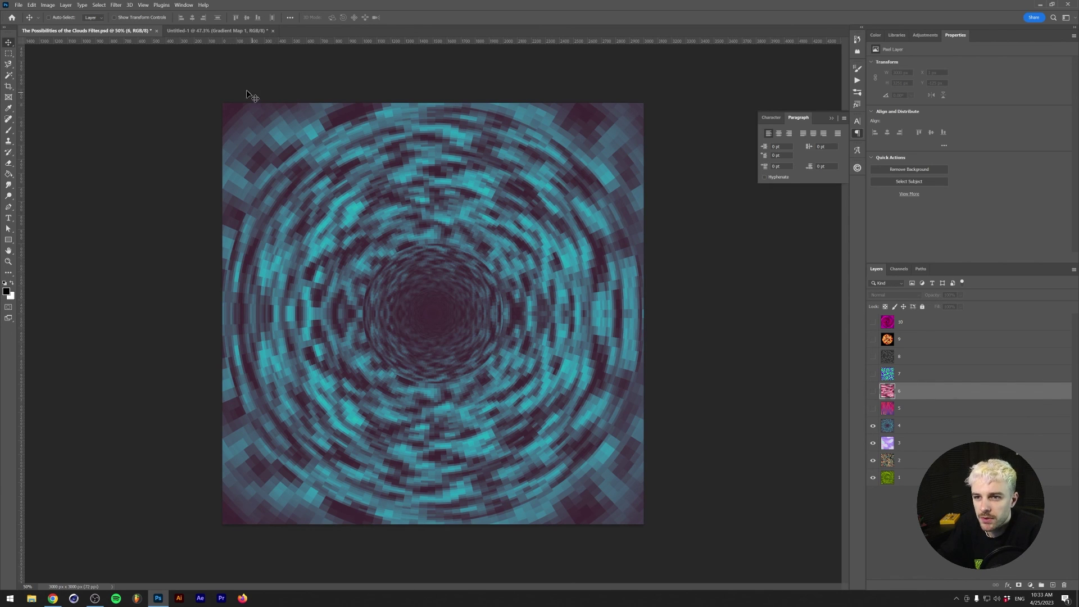
click(216, 32)
drag(875, 322, 908, 471)
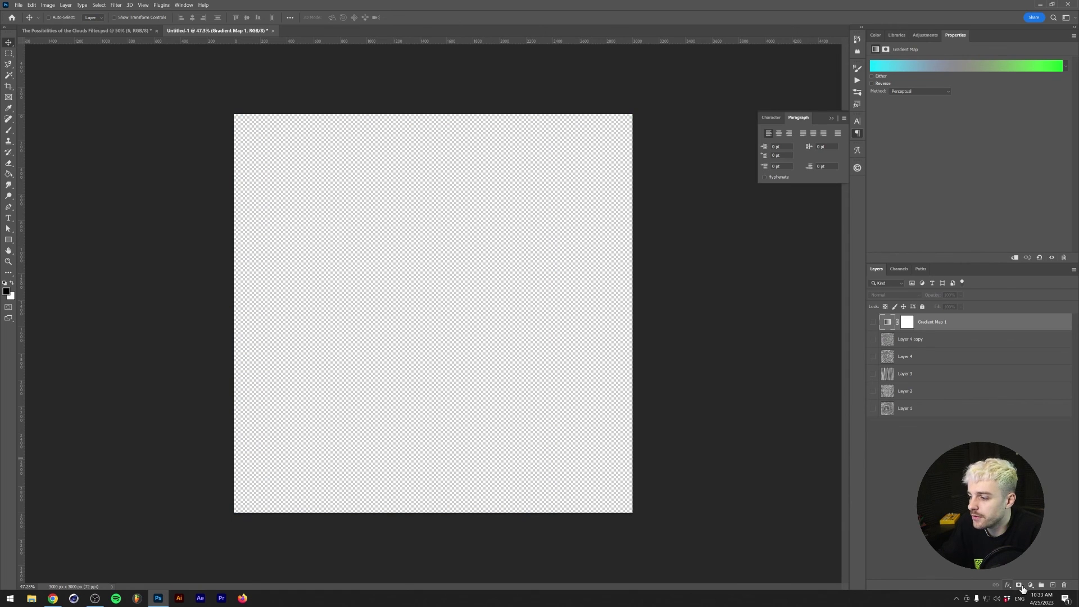
Add a new layer above the gradient map and render Clouds on it
click(1052, 586)
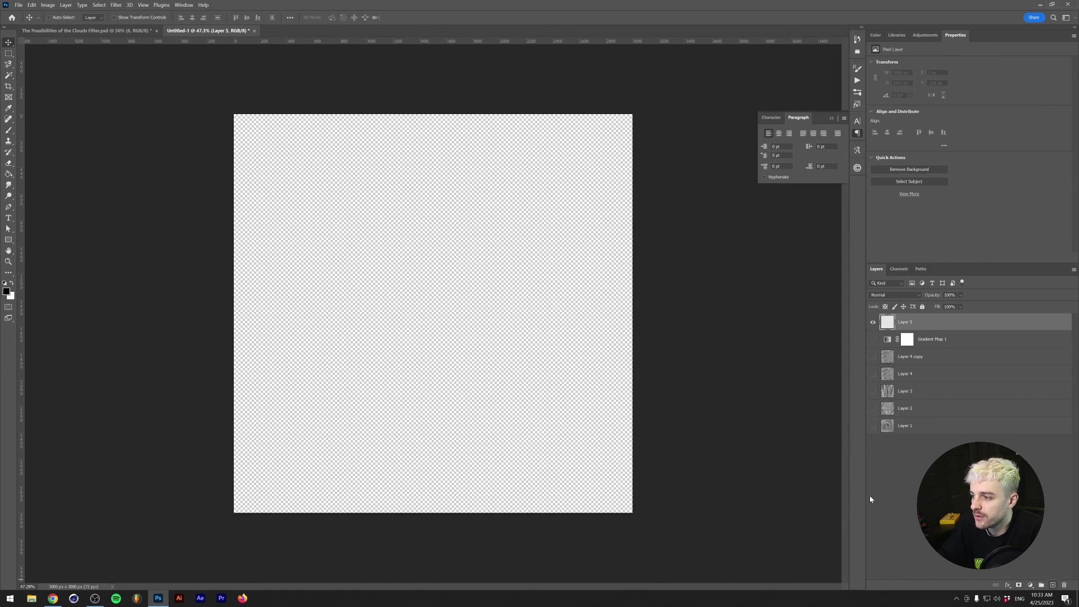
click(116, 5)
mouse_move(163, 144)
click(233, 170)
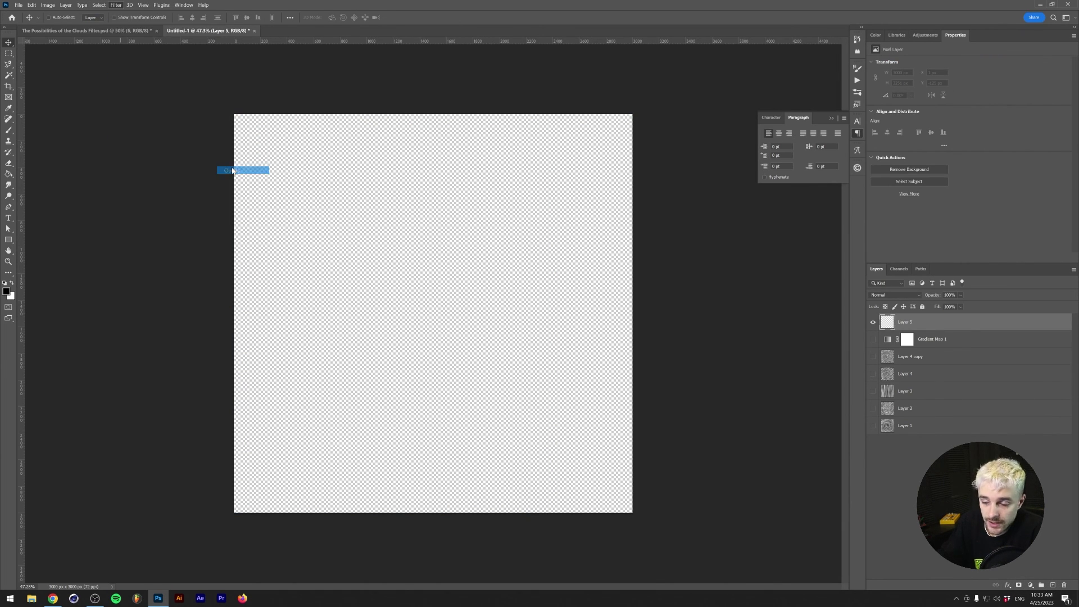
Pixelate the new clouds layer with the Mosaic filter, using a larger cell size than the preset 16
click(115, 5)
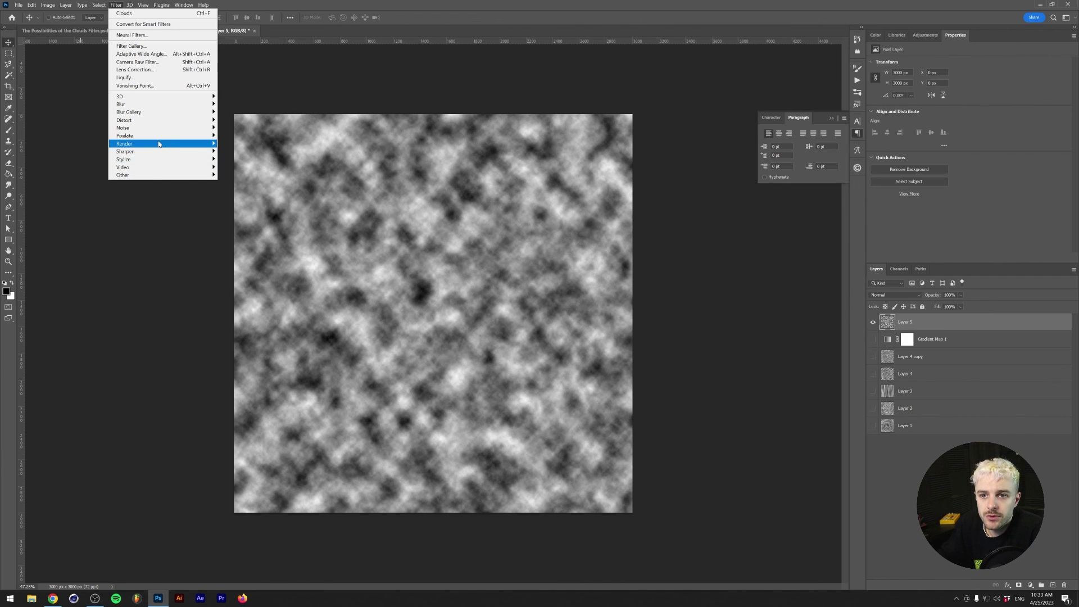
mouse_move(174, 138)
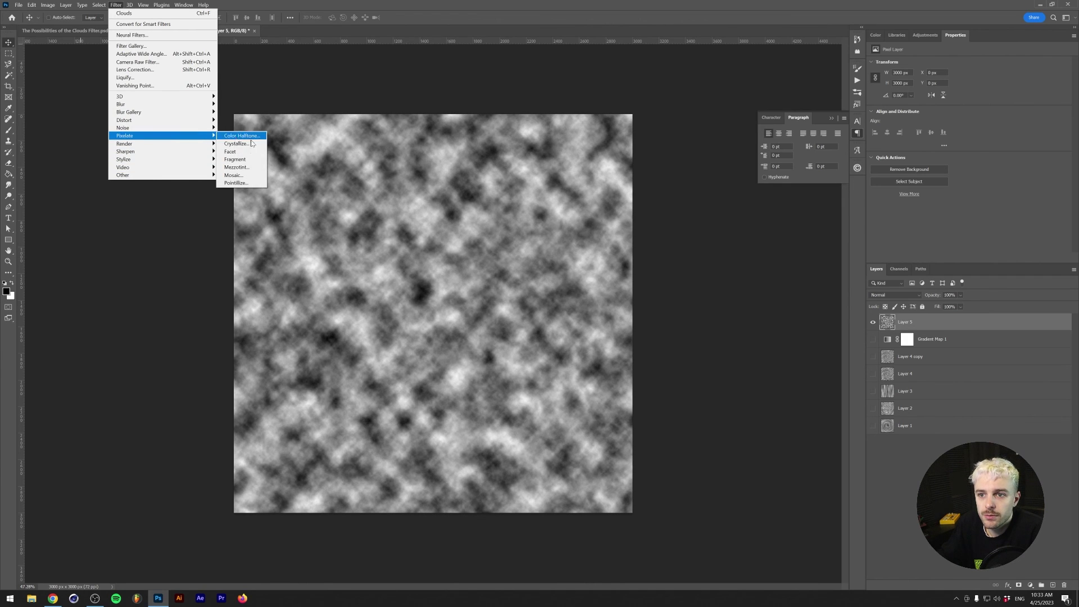
click(246, 177)
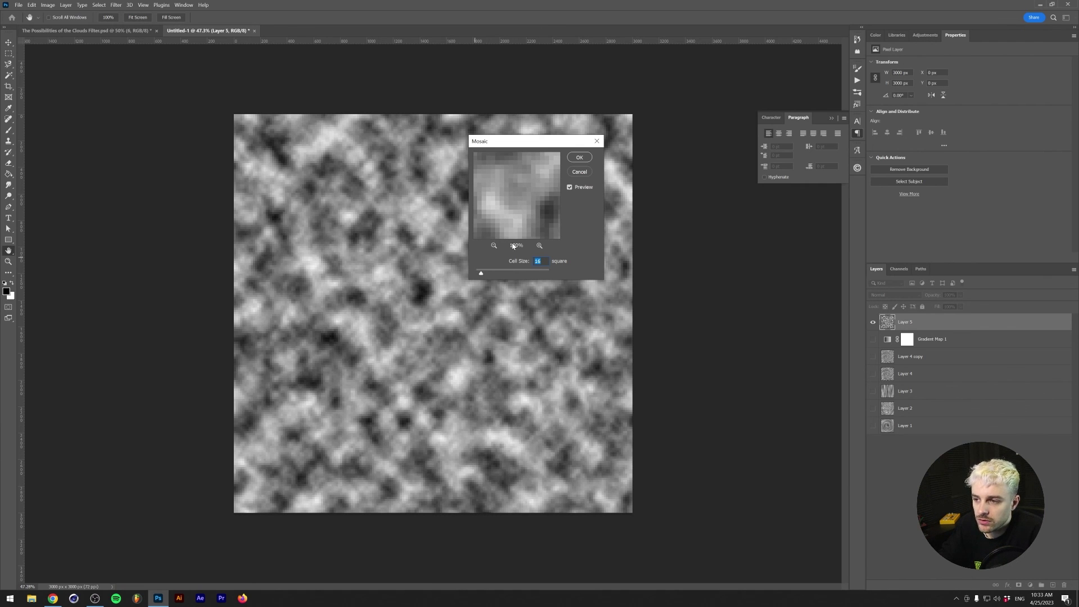
key(Return)
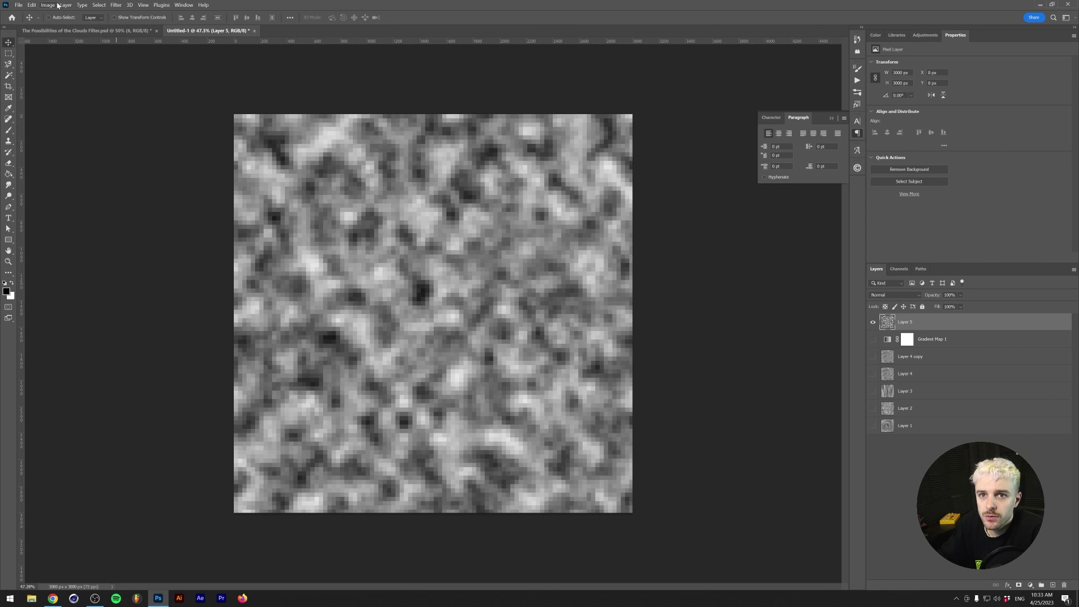
Warp the mosaic layer with the Arc style and a bend of 100
click(32, 6)
mouse_move(79, 188)
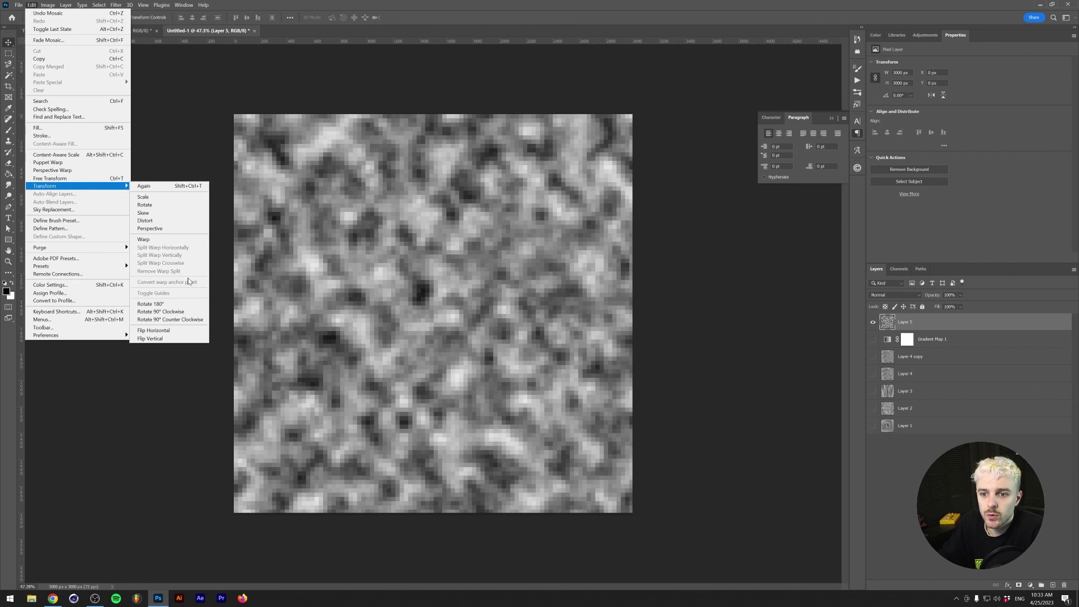
click(167, 240)
click(192, 20)
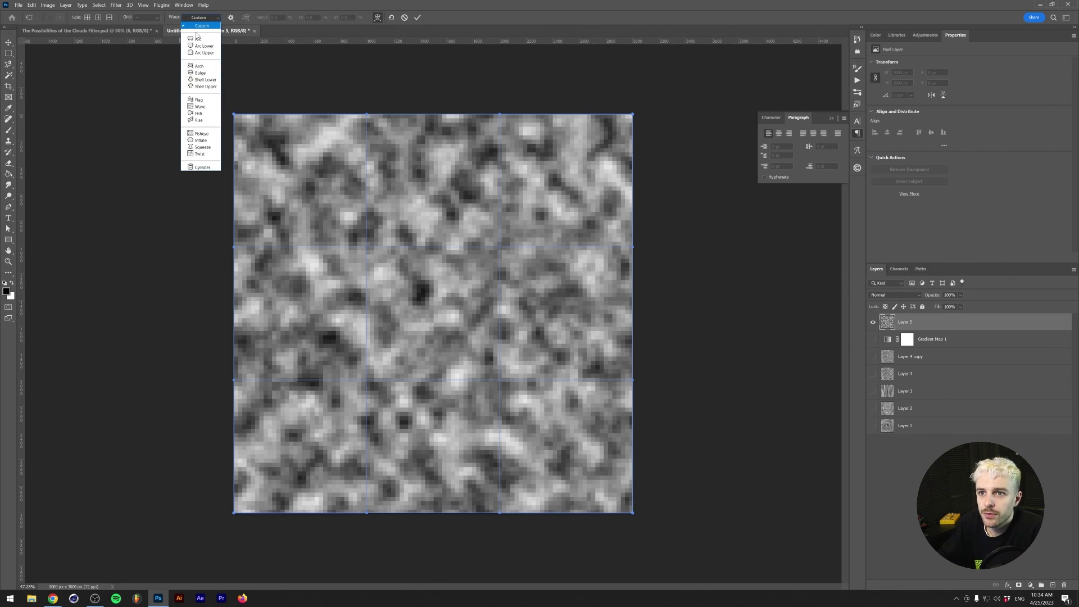
click(198, 39)
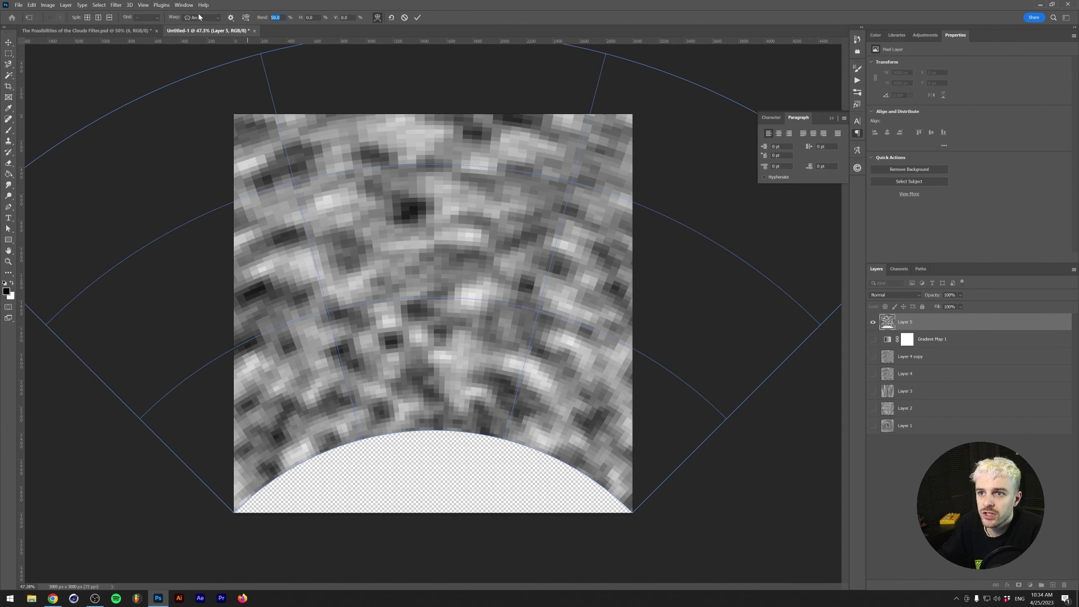
text(100)
key(Return)
key(Return)
Scale the arched mosaic layer down to 3000 x 1500 px and place it in the canvas's upper half
key(ctrl+minus)
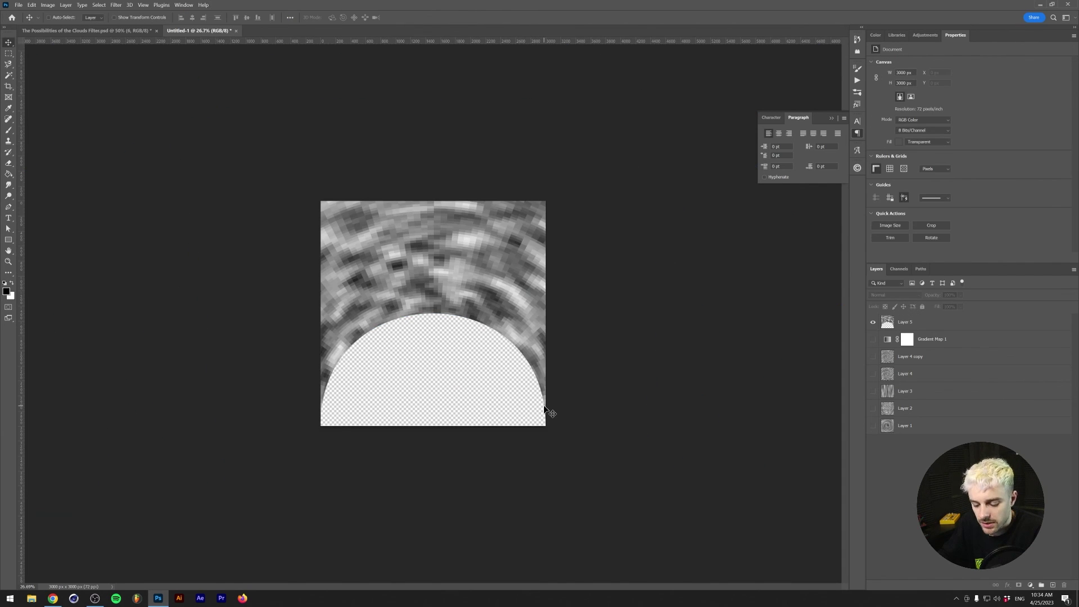
click(915, 325)
key(ctrl+t)
drag(771, 257, 545, 258)
key(Return)
key(ctrl+0)
key(ctrl+t)
key(Return)
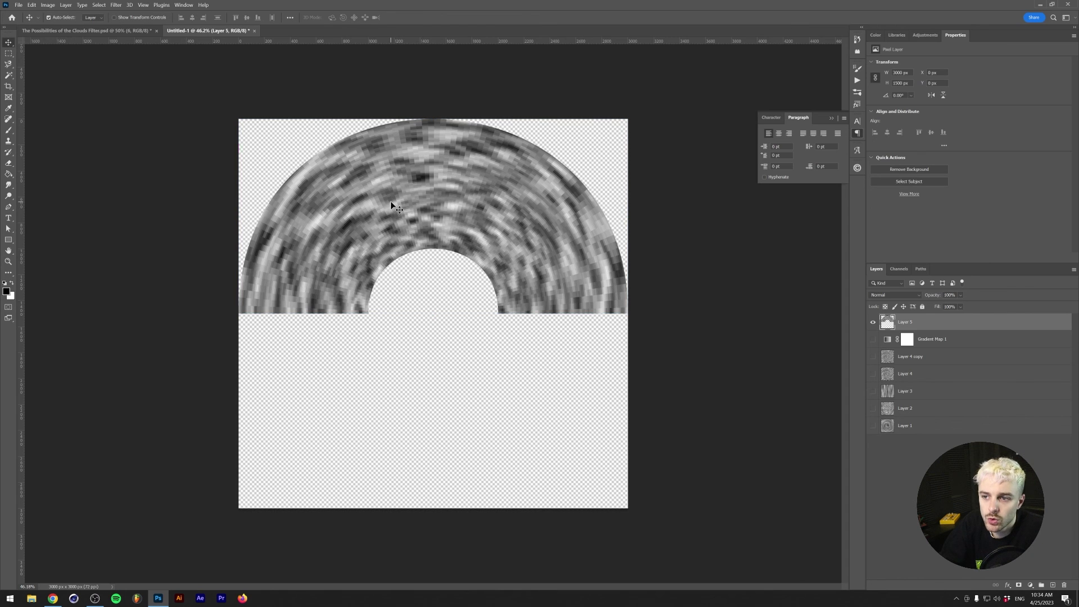
Duplicate the arched layer, turn the copy by 180° and place it in the lower half to form a ring
key(ctrl+j)
key(ctrl+t)
drag(235, 77, 571, 313)
drag(534, 233, 531, 431)
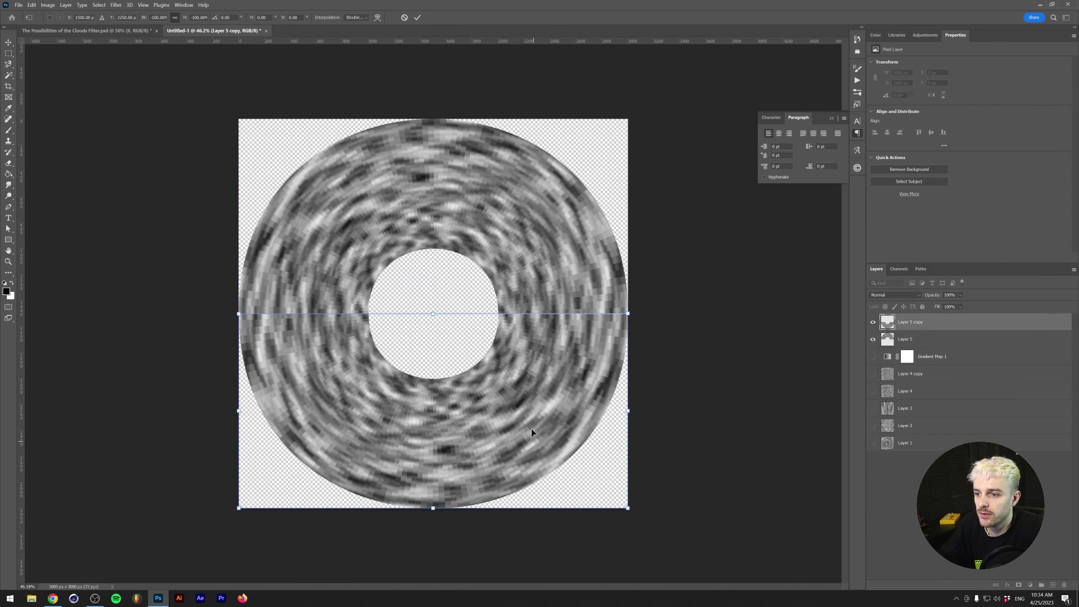
click(417, 17)
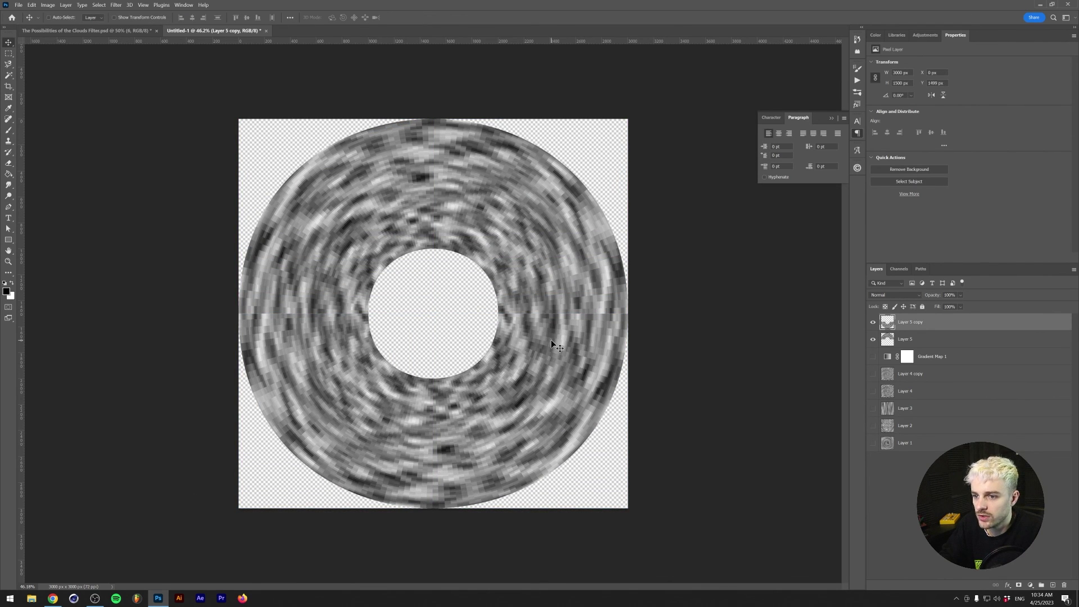
Flip the lower half-ring horizontally so its pattern mirrors the upper half along the seam
key(ctrl+t)
right_click(518, 363)
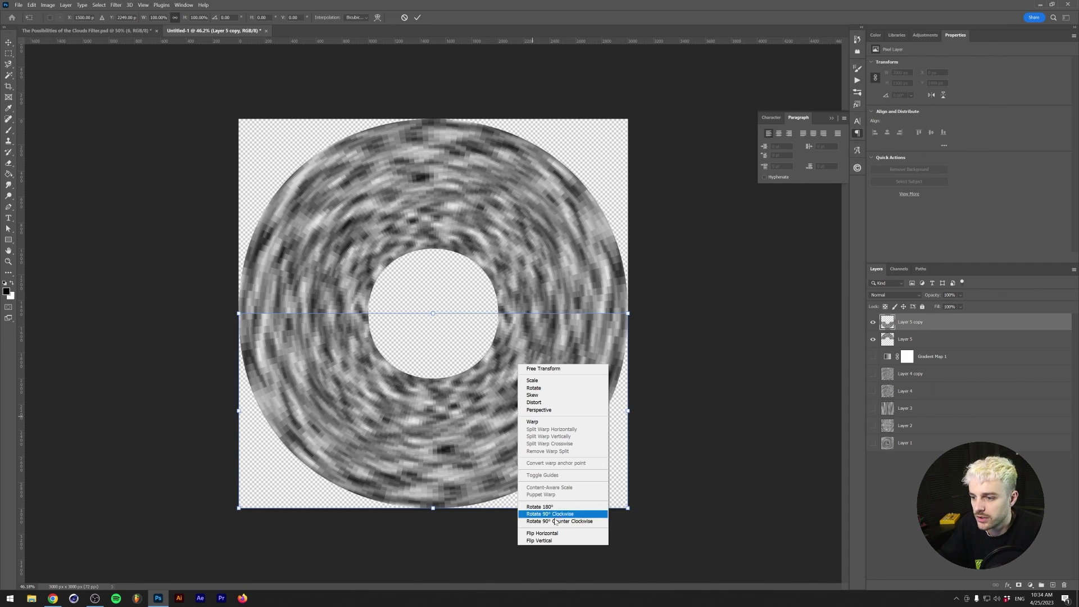
click(542, 534)
key(Return)
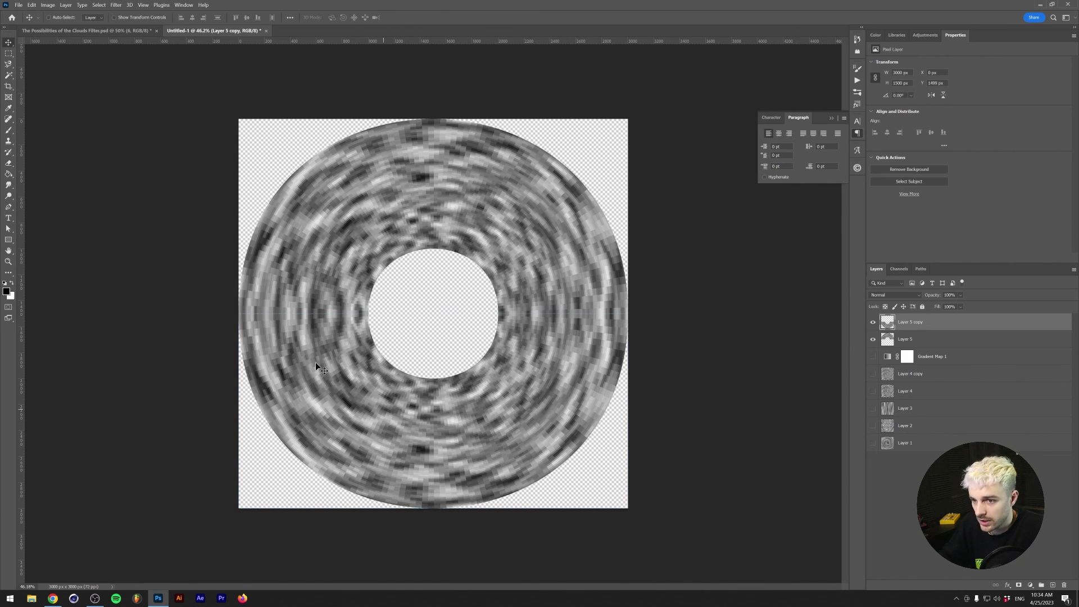
Merge the lower half-ring layer with the upper half-ring layer into a single ring layer
key(c)
right_click(932, 322)
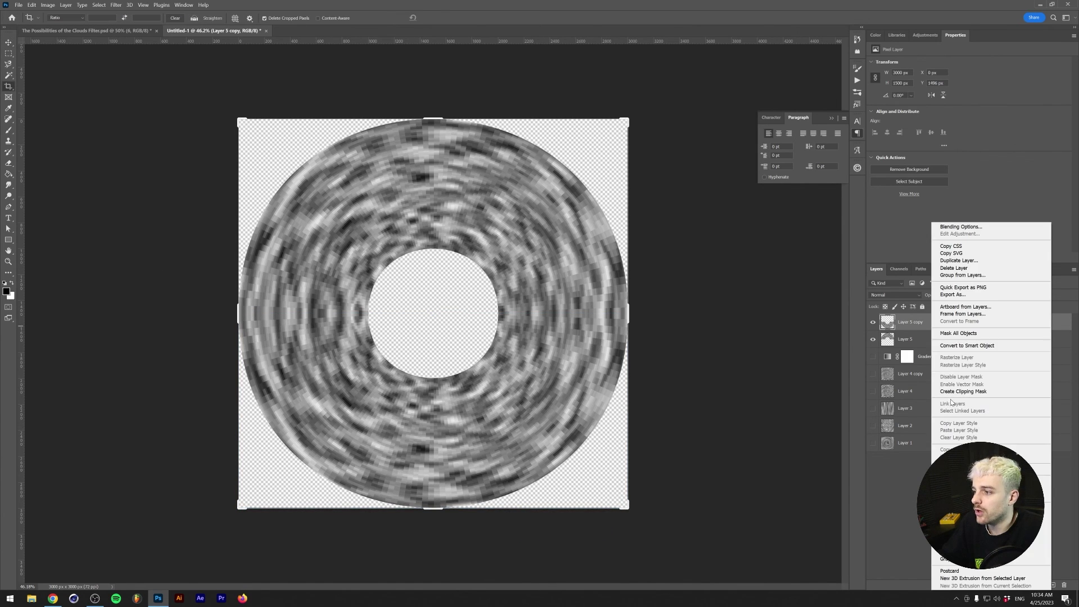
click(956, 480)
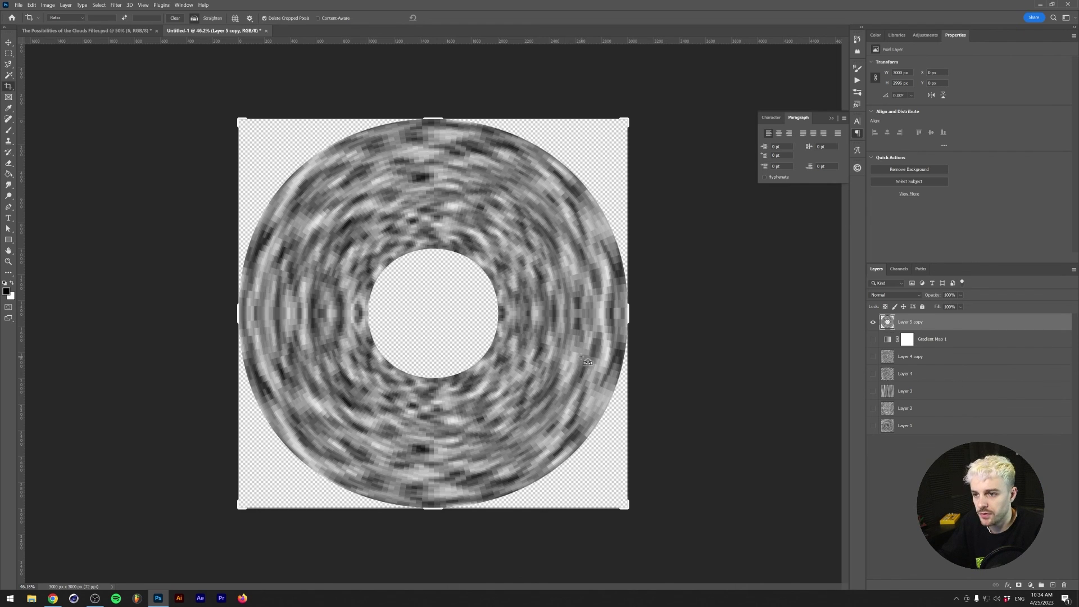
Duplicate the merged ring and enlarge the copy from its centre until it fills the canvas corners
key(ctrl+j)
key(ctrl+t)
drag(637, 318, 1020, 321)
key(Return)
Duplicate the original ring, shrink the copy to about 1022 x 1020 px inside its central hole and place it below the original in the layer stack
click(910, 339)
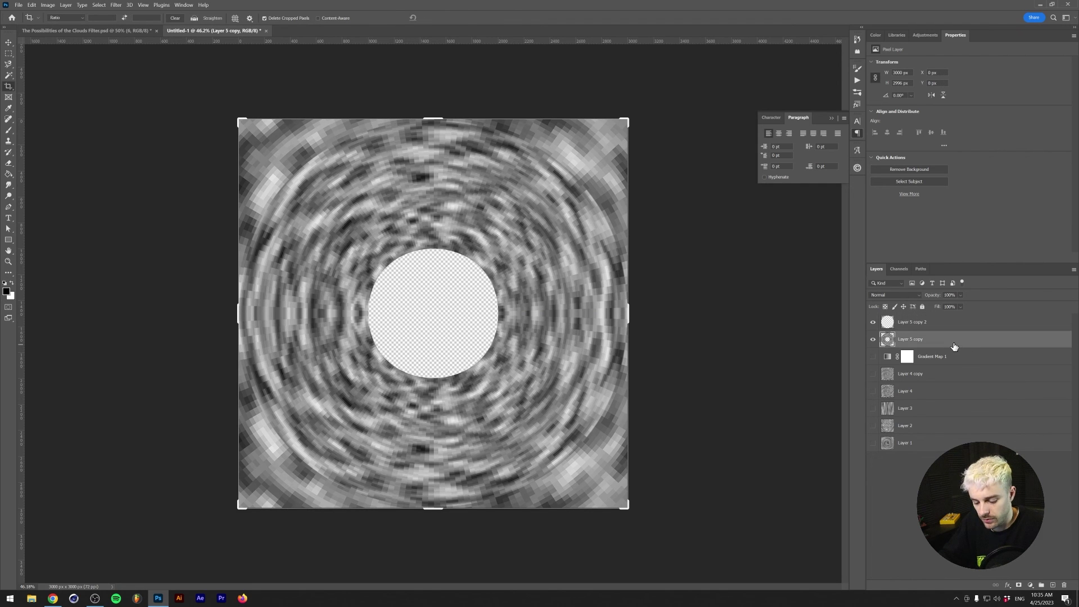
key(ctrl+j)
key(ctrl+t)
drag(628, 313, 502, 318)
key(Return)
drag(912, 339, 921, 366)
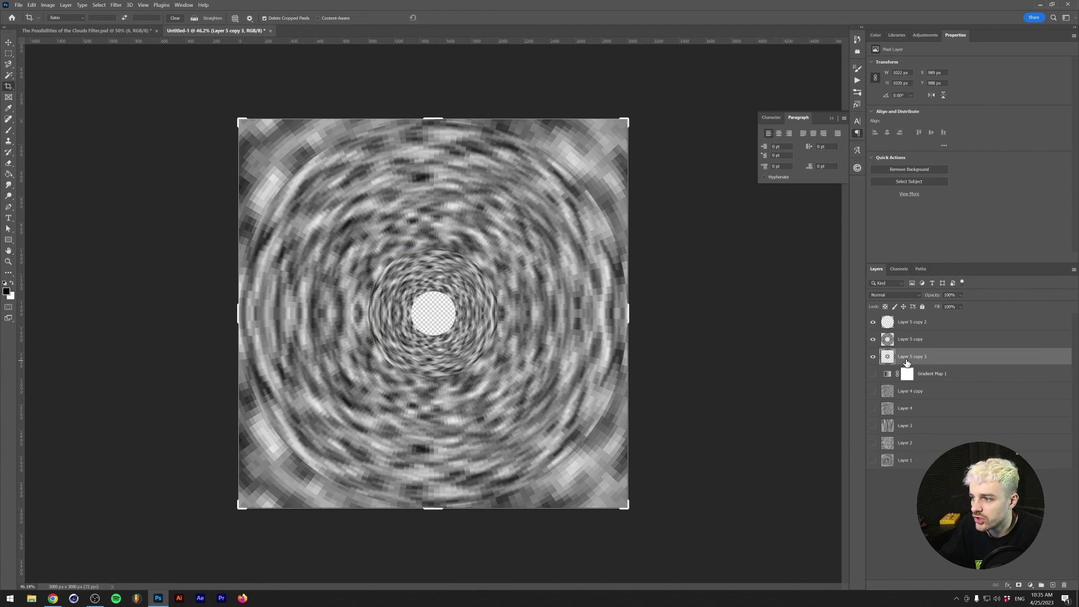
Duplicate the small ring, send the copy below it and scale it to about 37.7% to fill the remaining hole
key(ctrl+j)
key(ctrl+[)
key(ctrl+t)
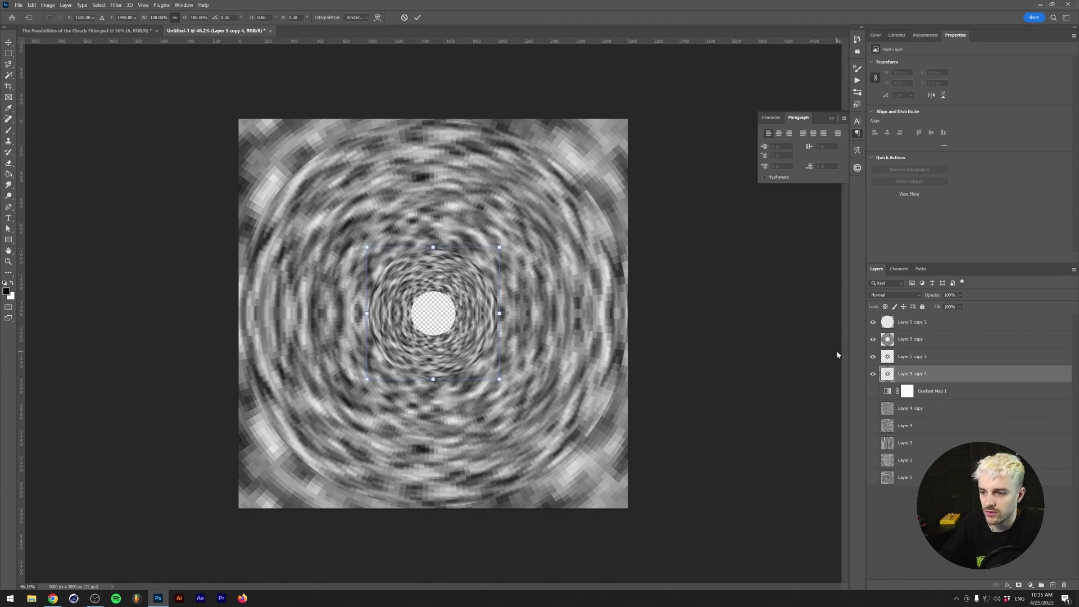
drag(499, 313, 456, 312)
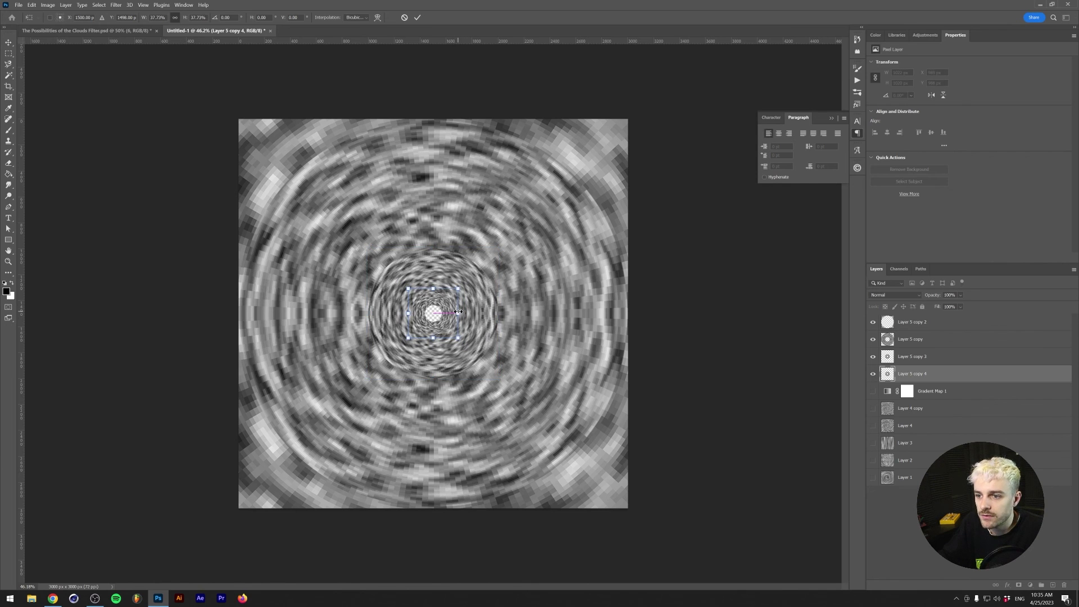
key(Return)
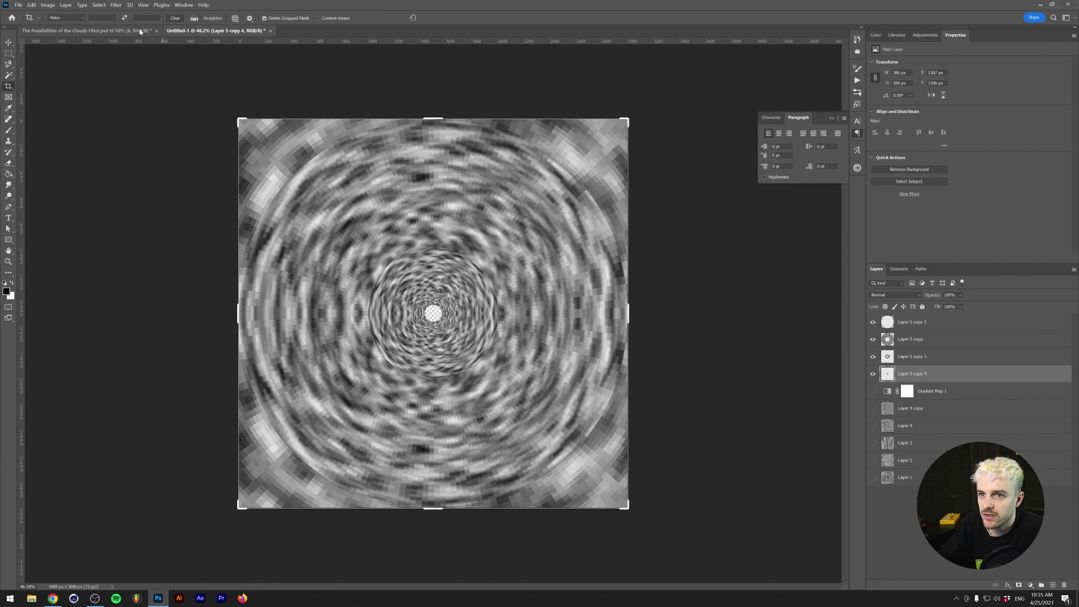
Check the finished example document, then add a radial black-to-transparent Gradient Fill layer and place it above all the ring layers
click(85, 30)
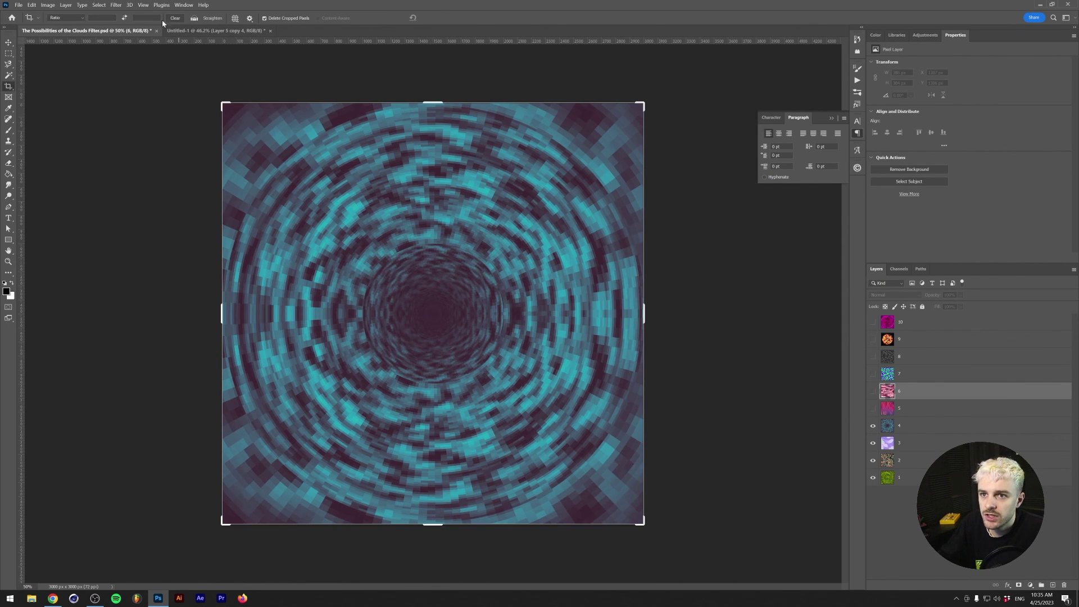
click(202, 31)
click(1031, 585)
click(1037, 443)
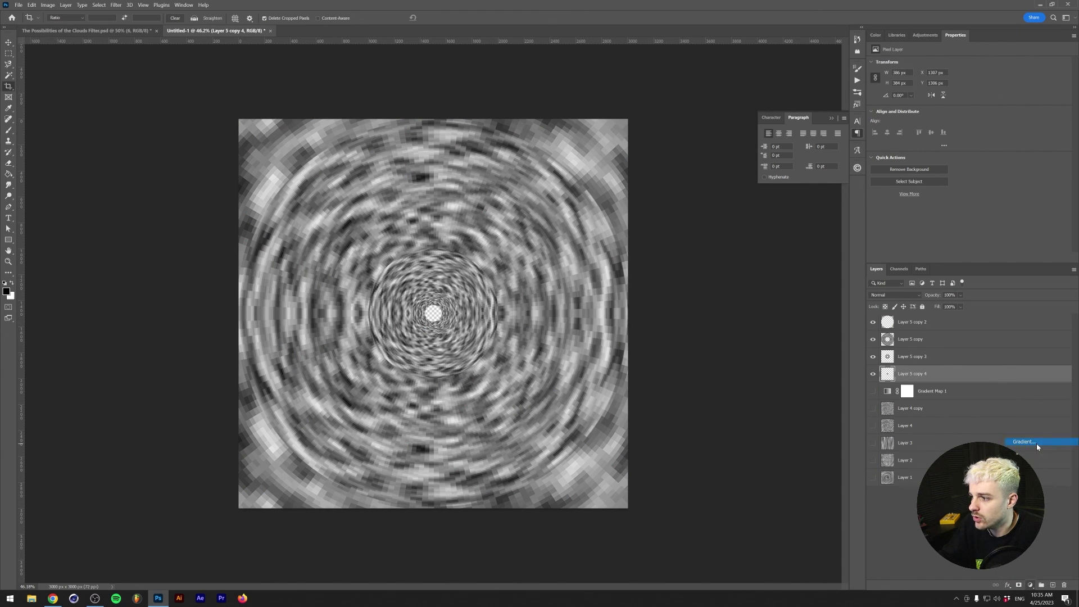
click(617, 273)
click(617, 288)
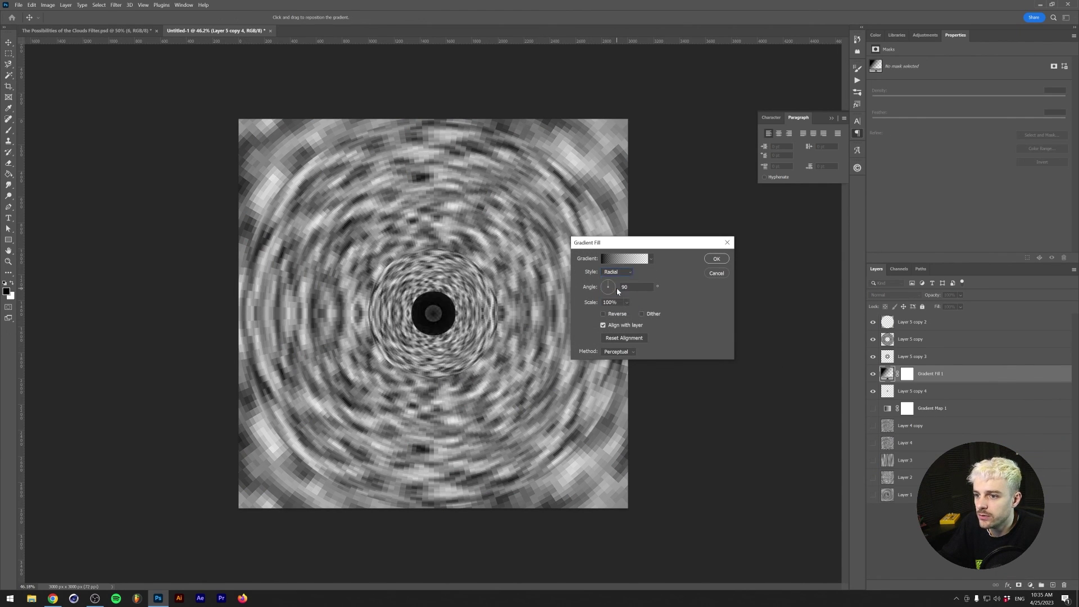
click(716, 259)
key(c)
drag(931, 373, 928, 323)
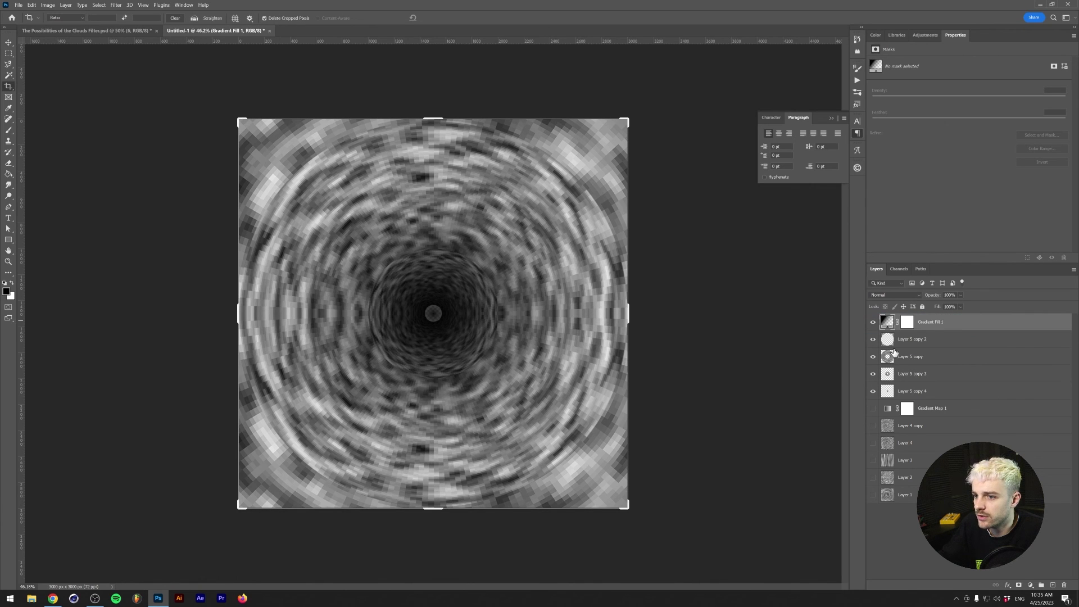
Edit the radial gradient fill so its 100% opacity stop sits at location 10, darkening the tunnel's centre
double_click(887, 322)
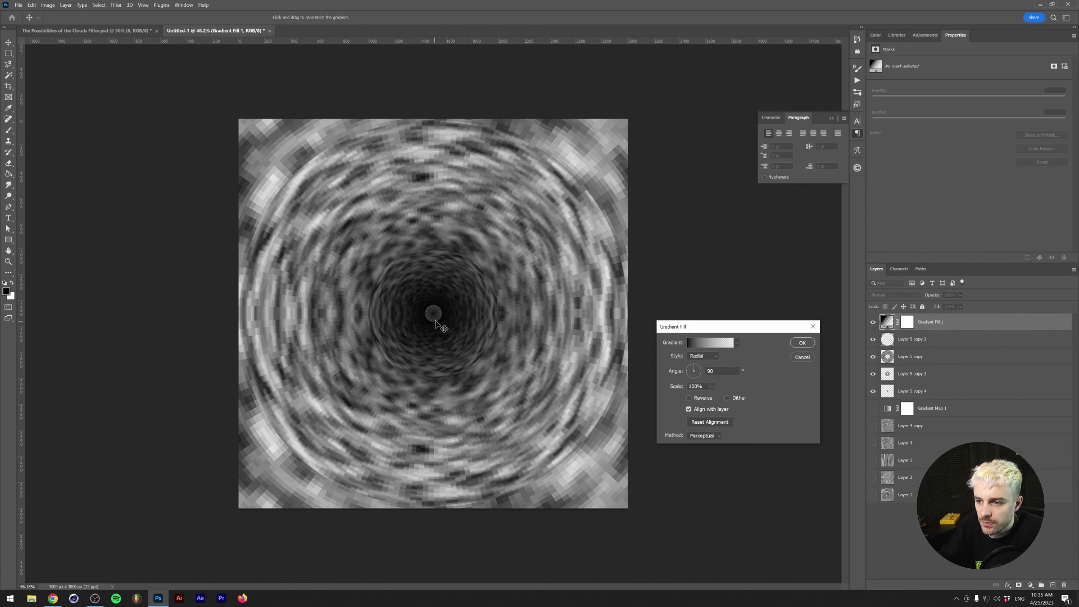
click(705, 346)
drag(578, 274, 607, 276)
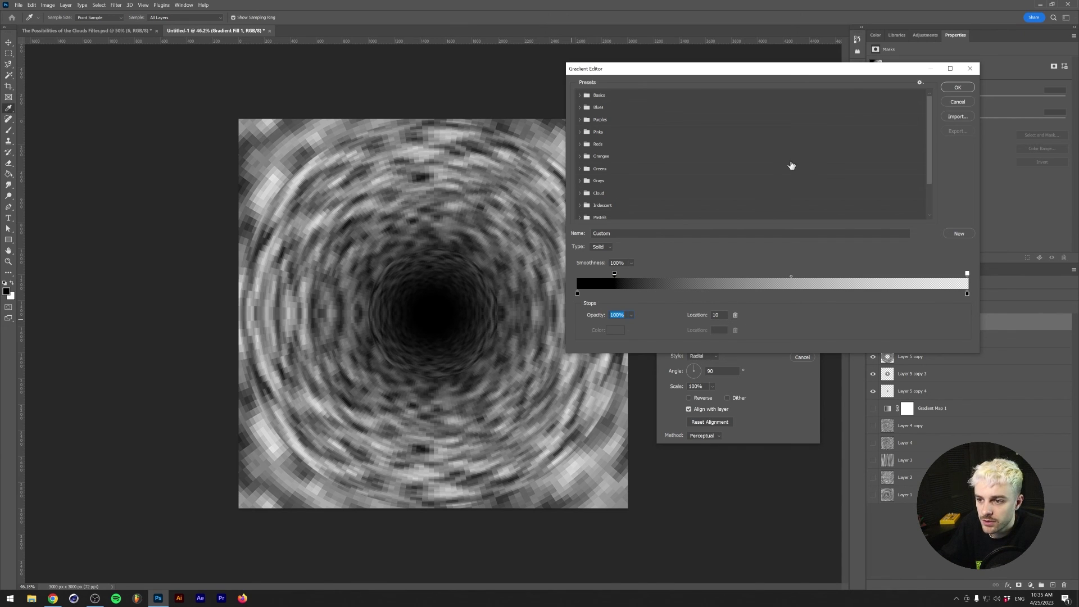
click(958, 88)
click(803, 343)
key(c)
Duplicate the gradient fill, reverse the copy, readjust its opaque stop and set its scale to 152% to darken the outer corners
key(ctrl+j)
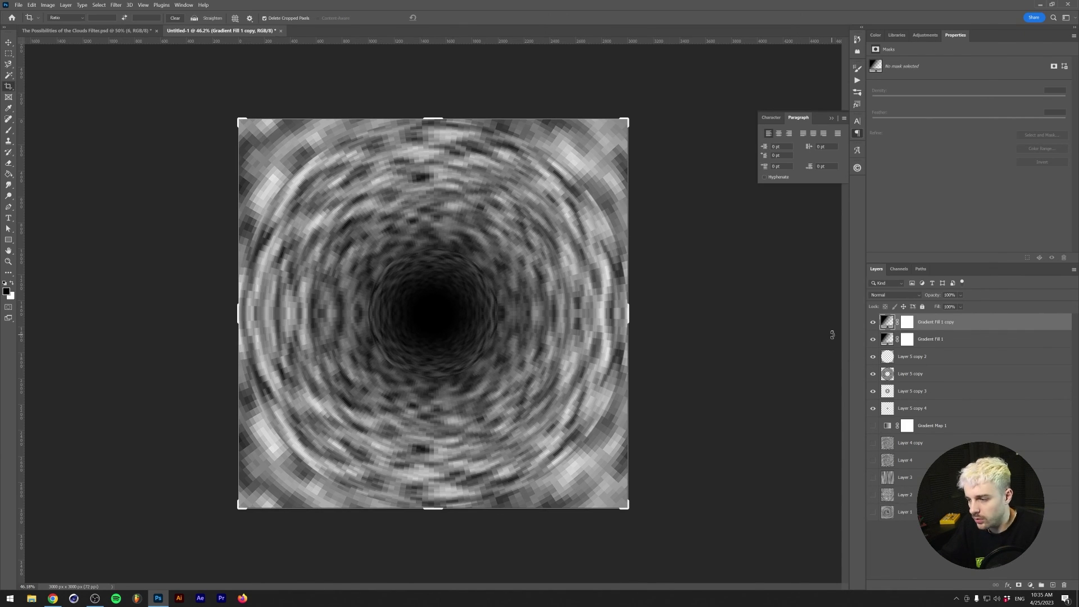
double_click(887, 322)
click(689, 398)
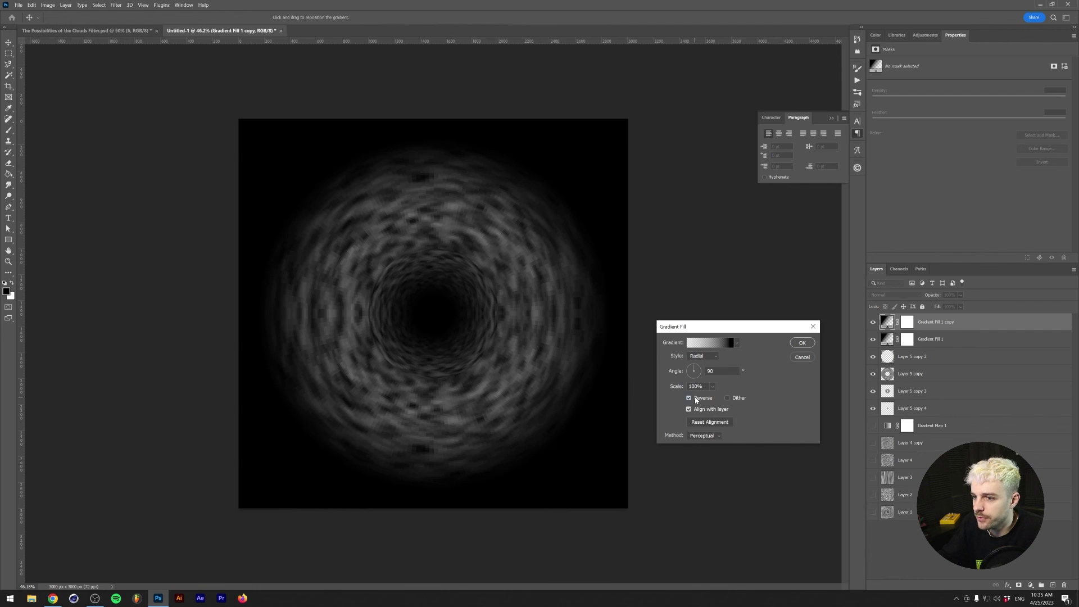
click(709, 343)
click(578, 274)
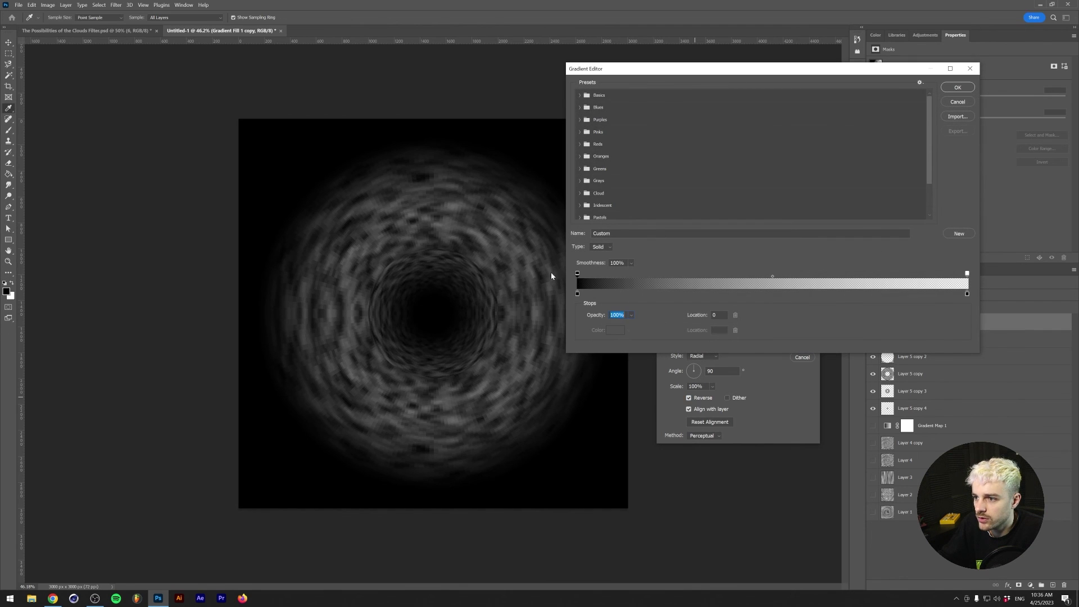
click(972, 87)
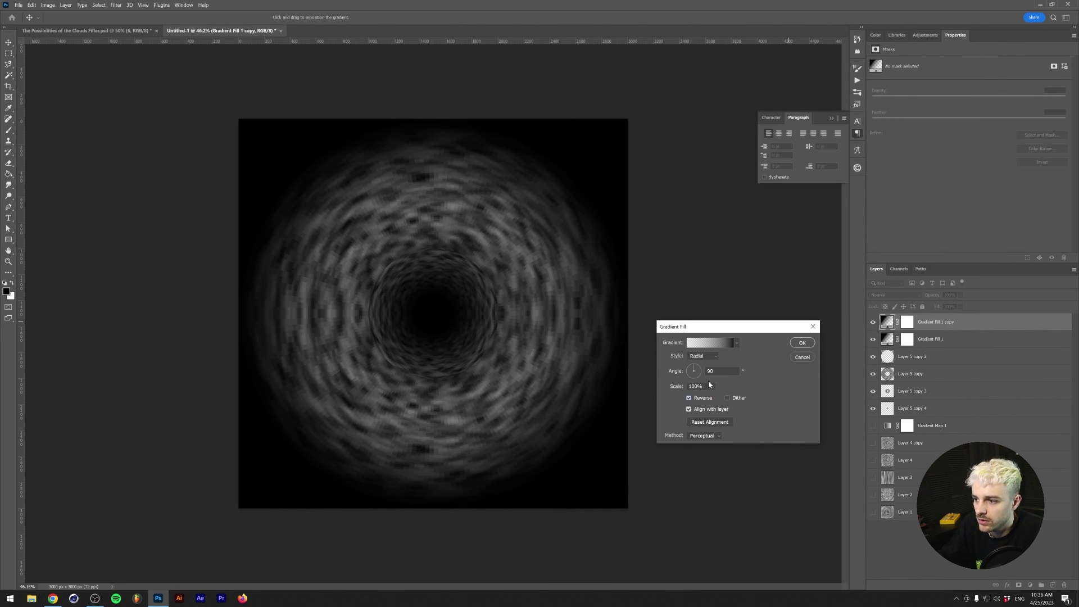
drag(726, 400, 729, 398)
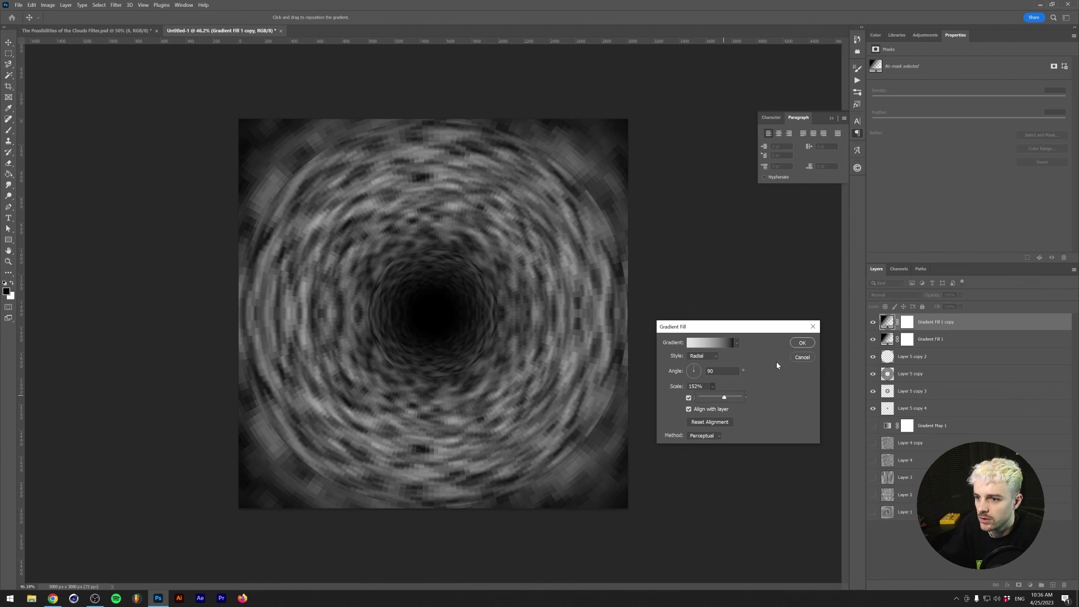
click(803, 343)
key(c)
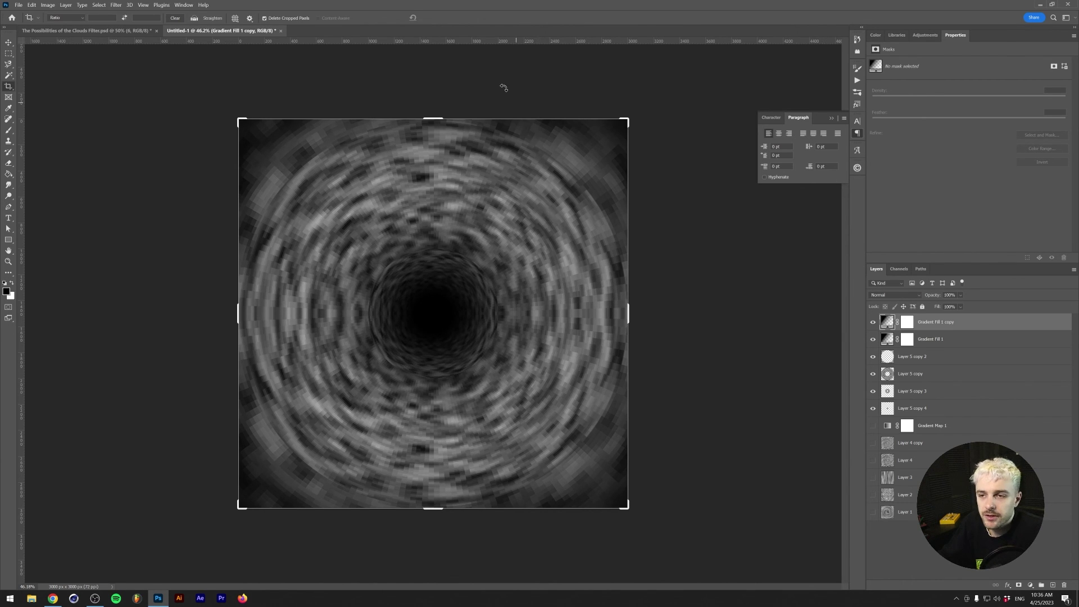
Glance at the example document, then group both gradient fills and all the ring layers as Pixelated Tunnel
key(ctrl+Tab)
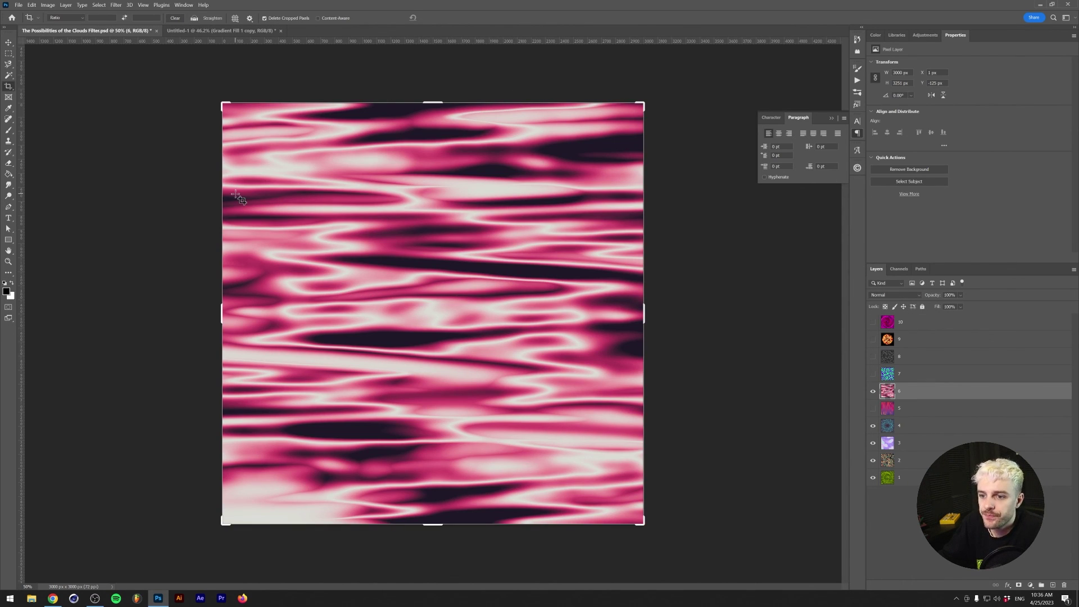
click(219, 31)
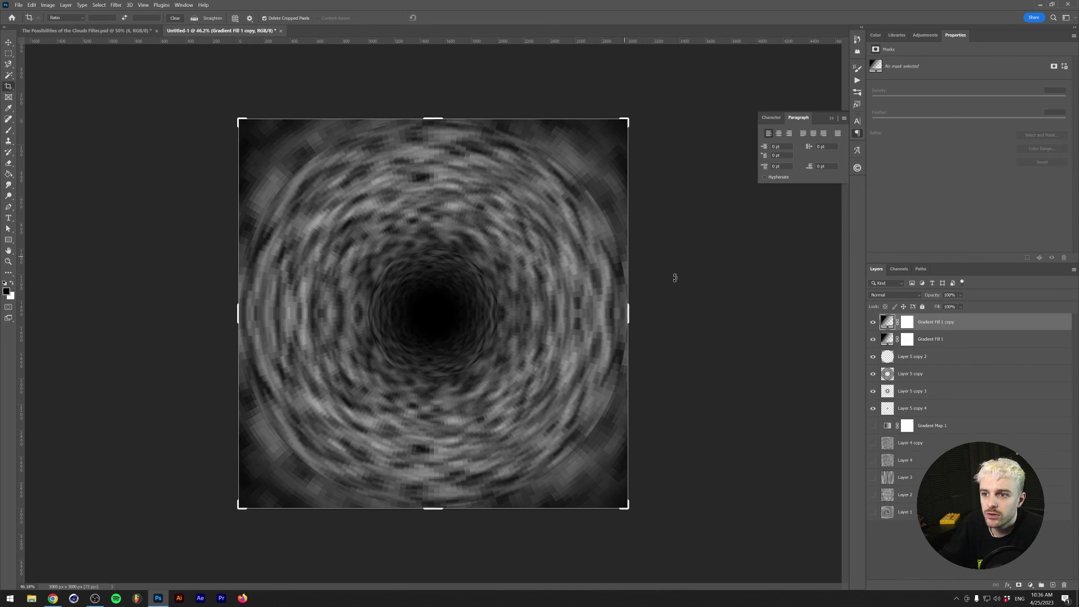
shift+click(933, 409)
key(ctrl+g)
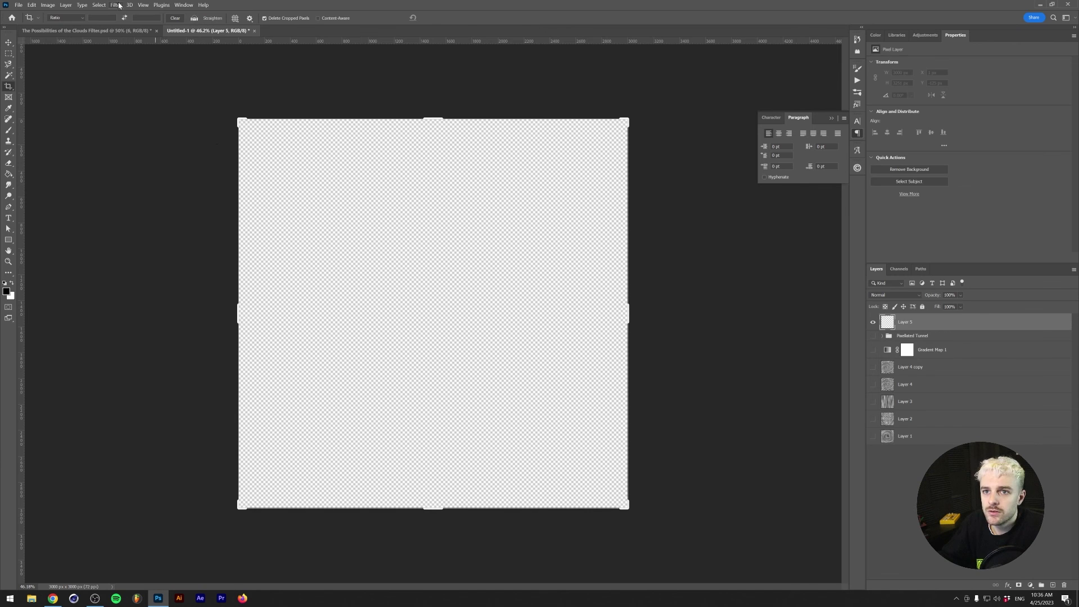
Render Clouds on a new layer and stretch it horizontally from its centre to about 40724 px wide
click(116, 4)
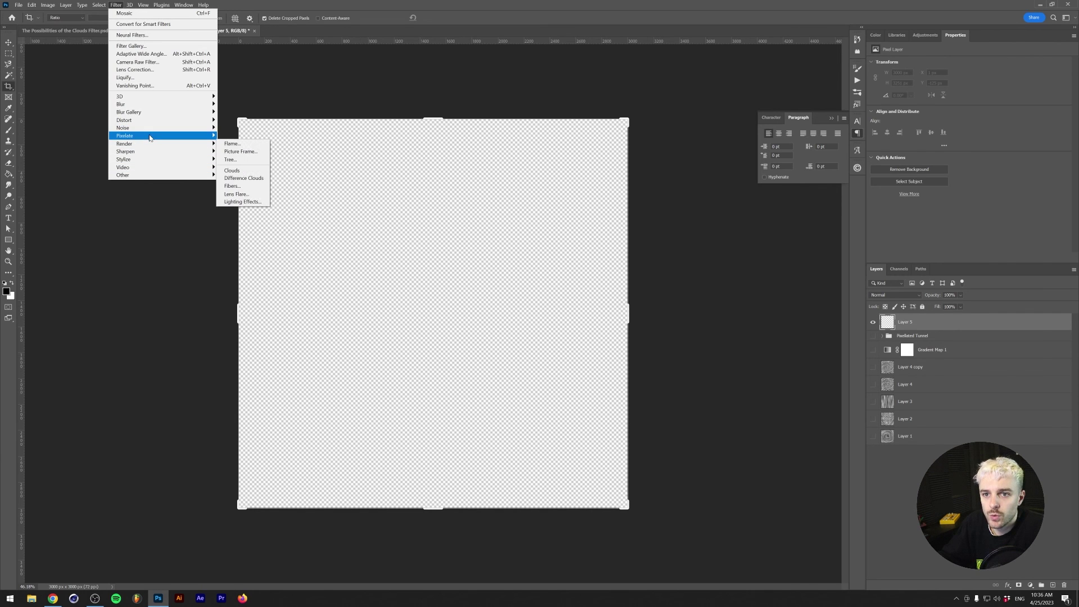
click(232, 170)
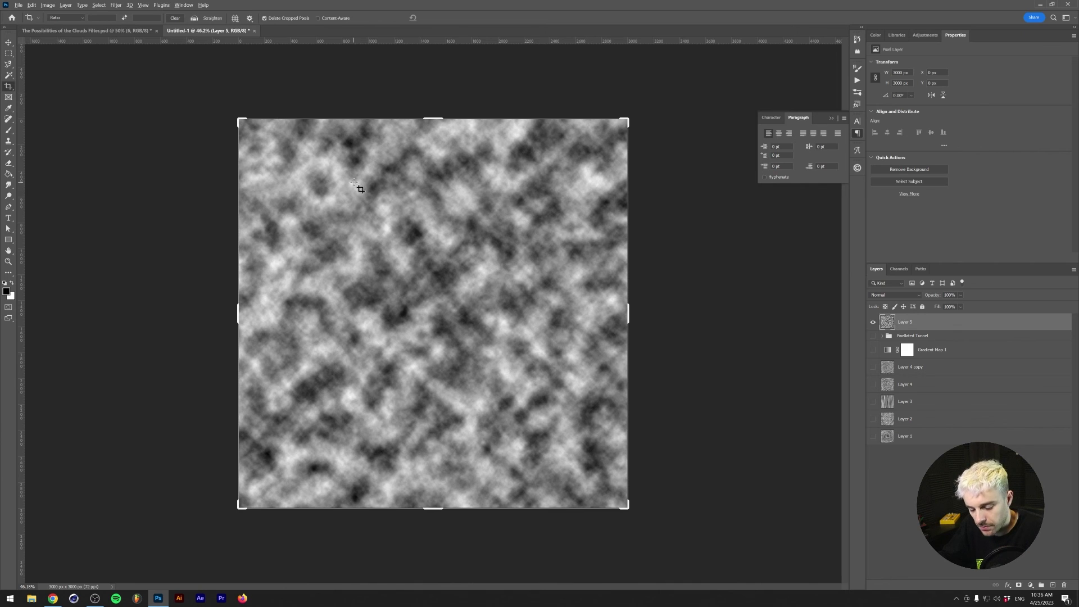
scroll(352, 181, down, 6)
key(ctrl+t)
drag(475, 320, 961, 316)
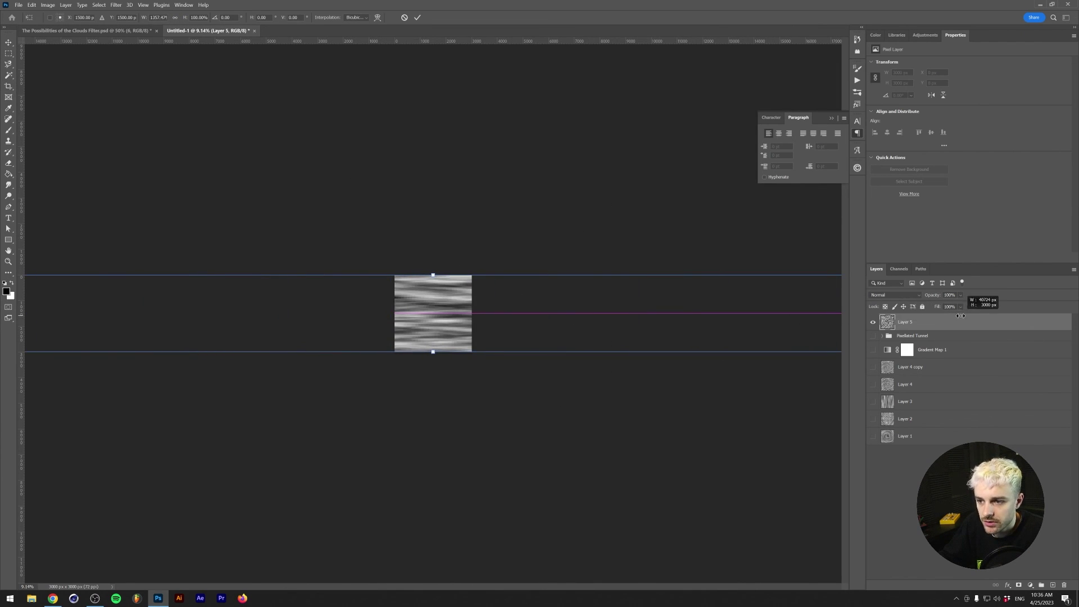
key(Return)
key(ctrl+0)
key(c)
Apply a Gaussian Blur to the stretched clouds layer to soften its streaks
click(116, 5)
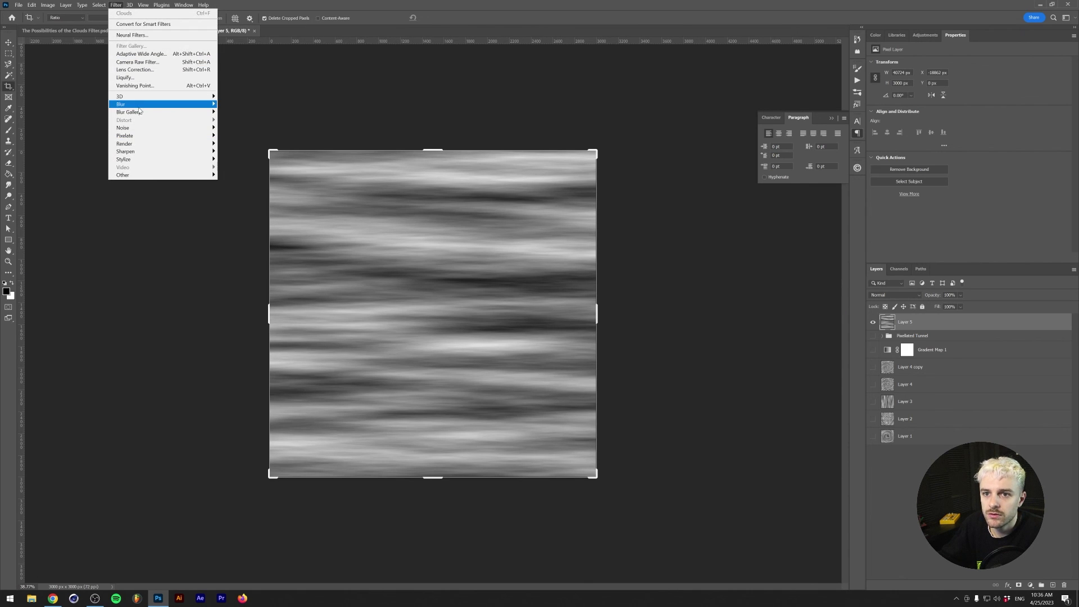
mouse_move(169, 107)
click(239, 135)
key(Return)
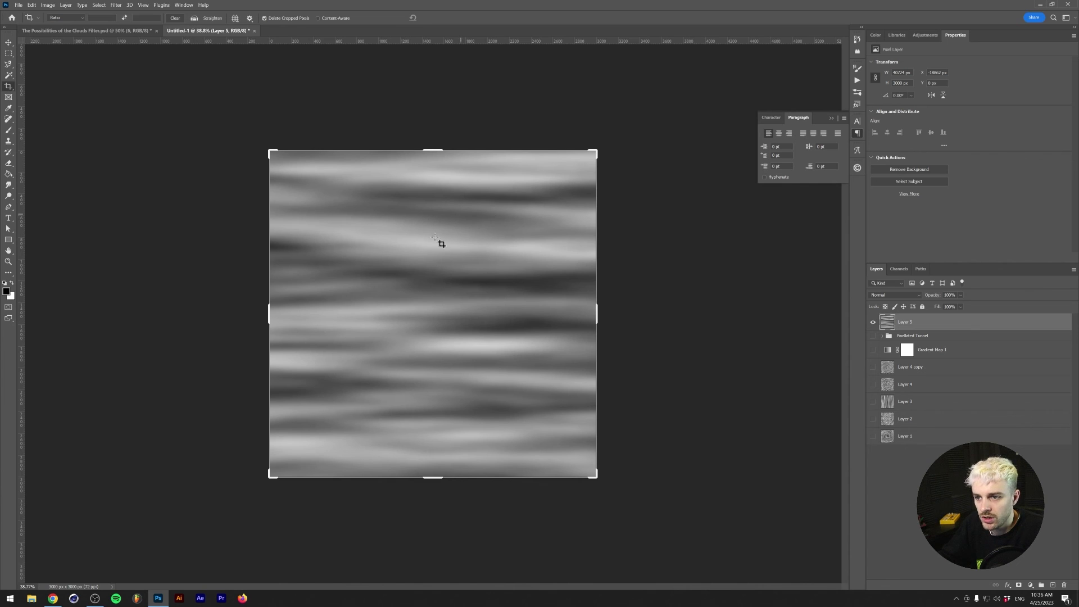
Increase the blurred streaks' contrast with an S-shaped Curves adjustment, lowering the shadows and raising the highlights
click(48, 5)
mouse_move(61, 25)
click(147, 40)
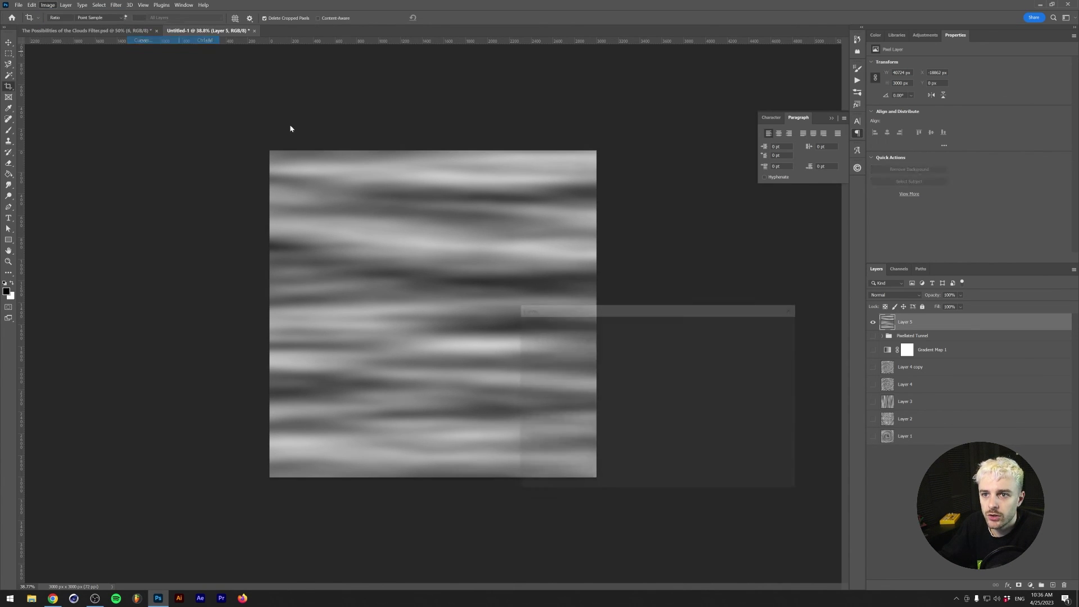
drag(582, 431, 583, 443)
drag(641, 385, 640, 357)
click(778, 326)
key(c)
Add a Gradient Map adjustment layer above the streaks and expand the Dreadlabs Gmaps presets in its gradient editor
click(925, 35)
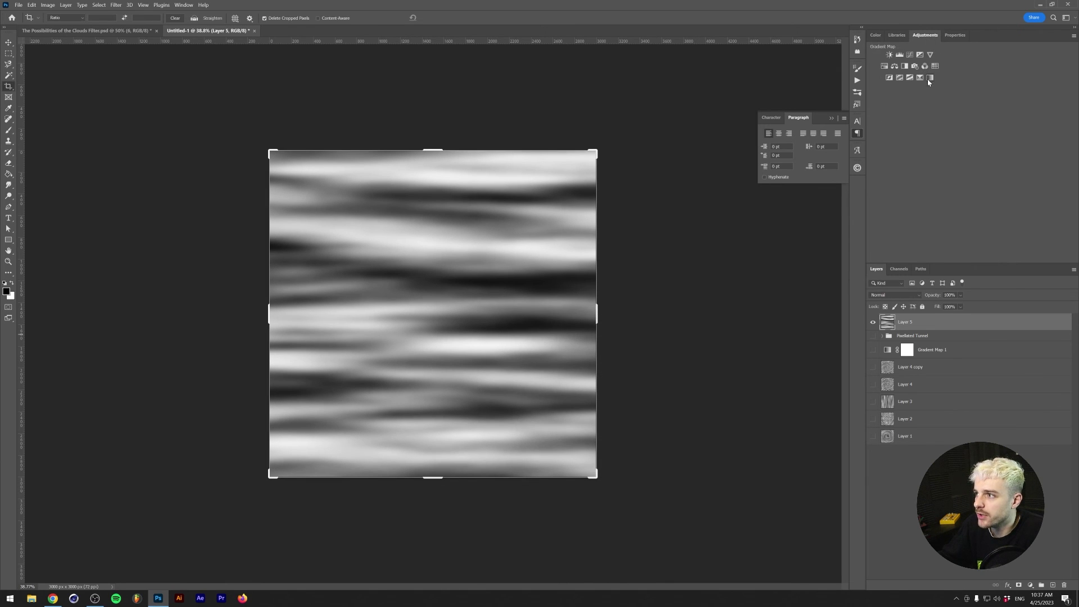
click(930, 78)
click(925, 66)
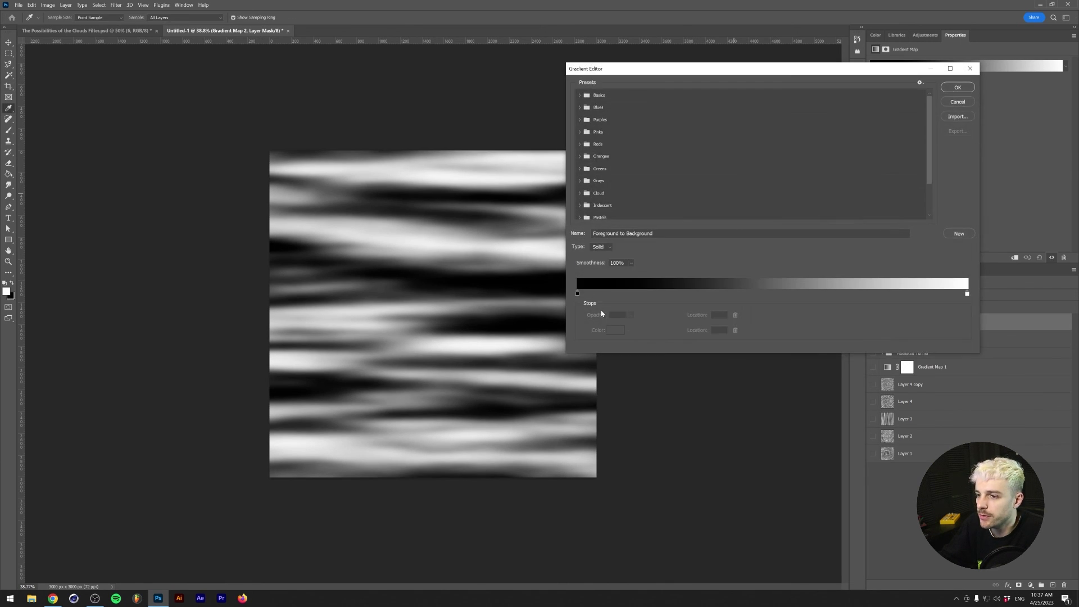
scroll(630, 203, down, 2)
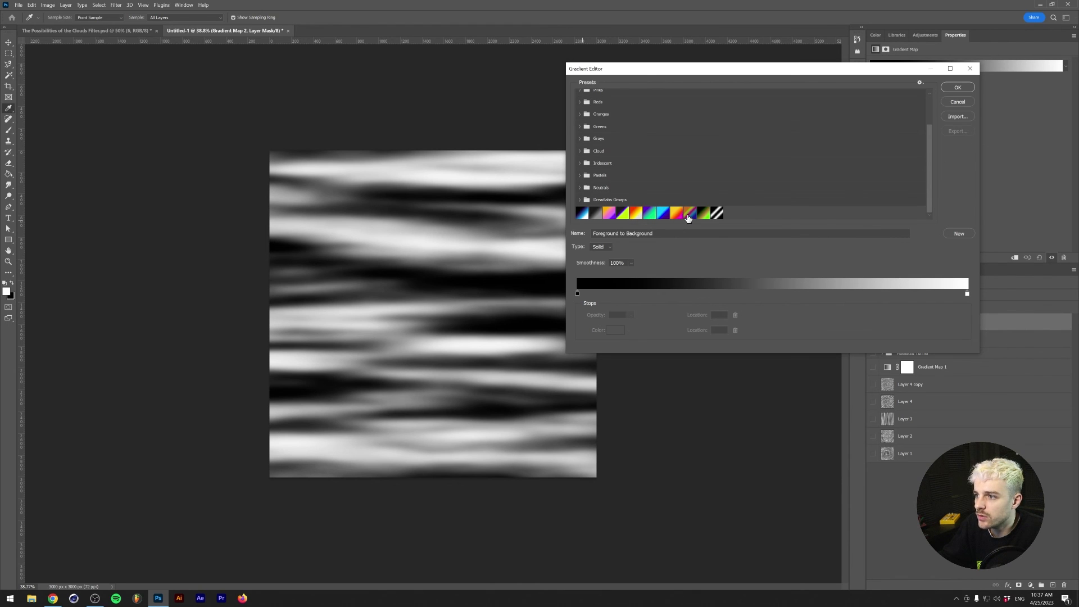
click(580, 200)
Try several Dreadlabs Gmaps presets on the stretched streaks and apply Dreadlabs Gmap 10 to the Gradient Map layer
click(590, 199)
click(658, 200)
click(642, 203)
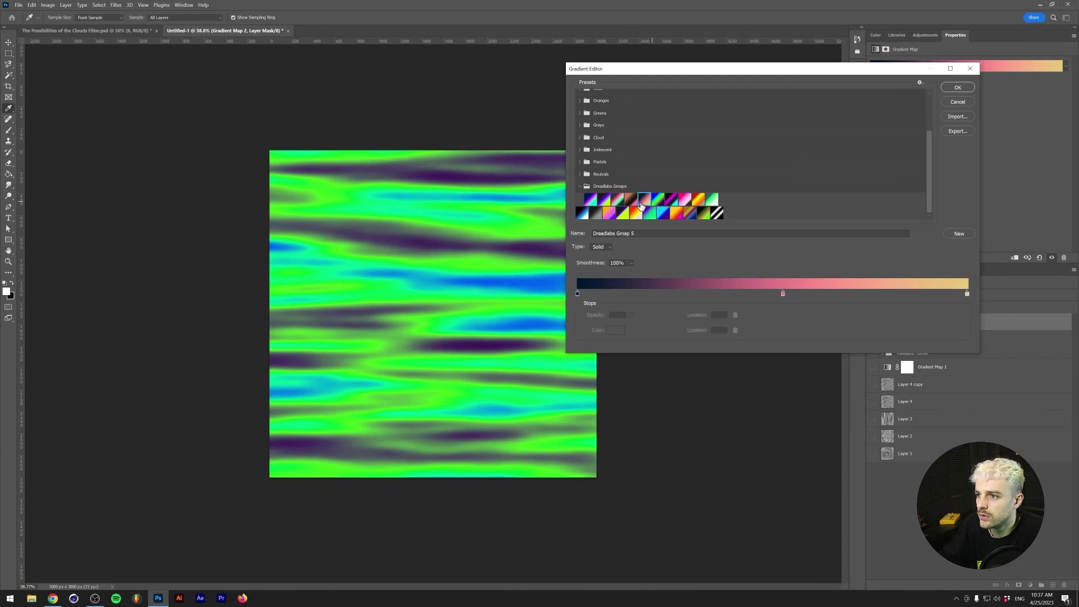
click(631, 203)
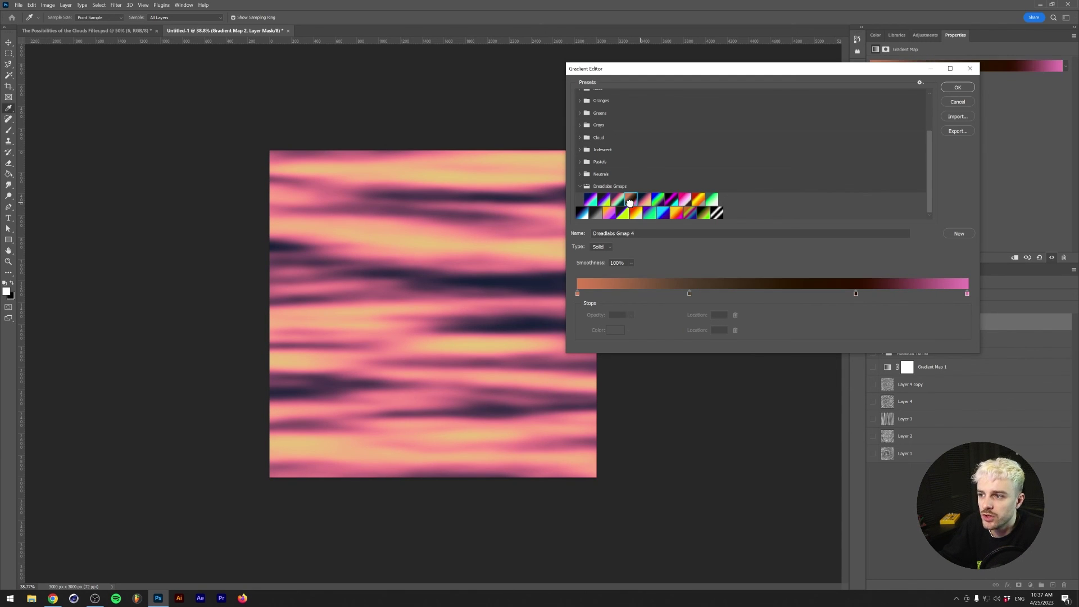
click(621, 203)
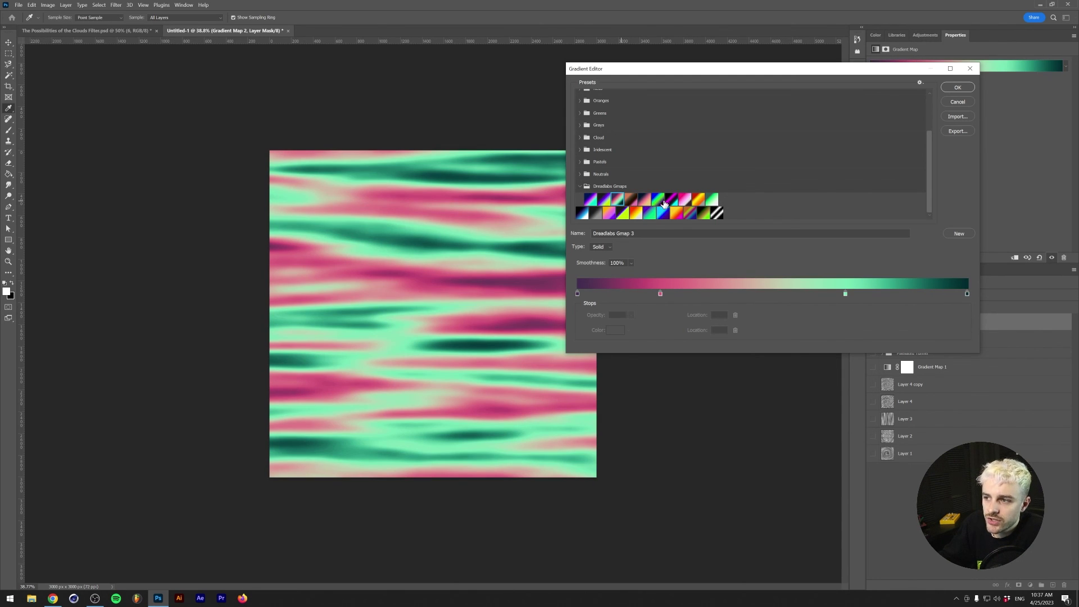
click(587, 201)
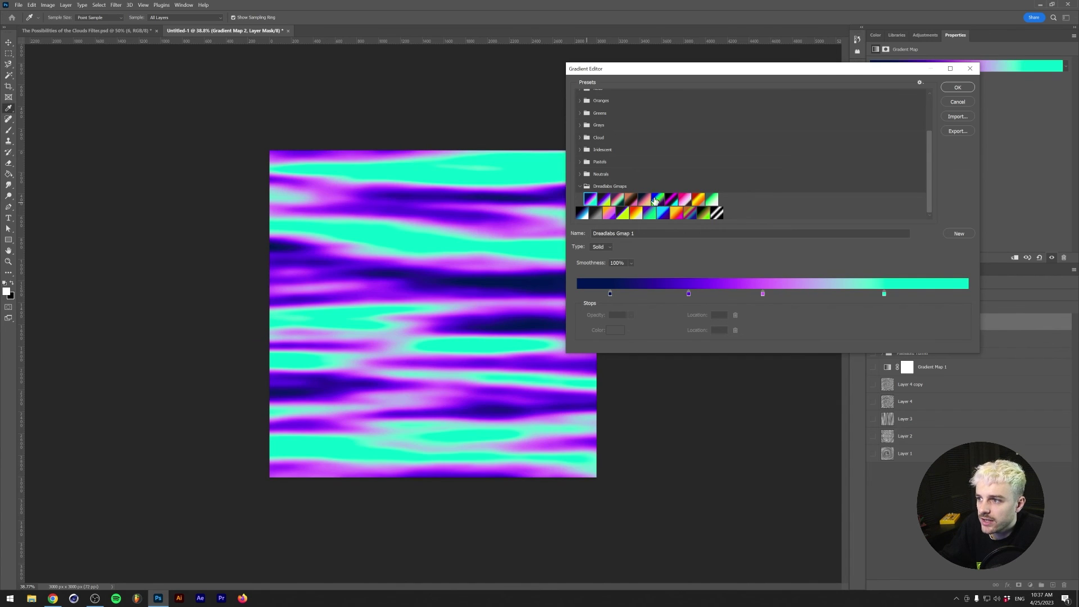
click(685, 200)
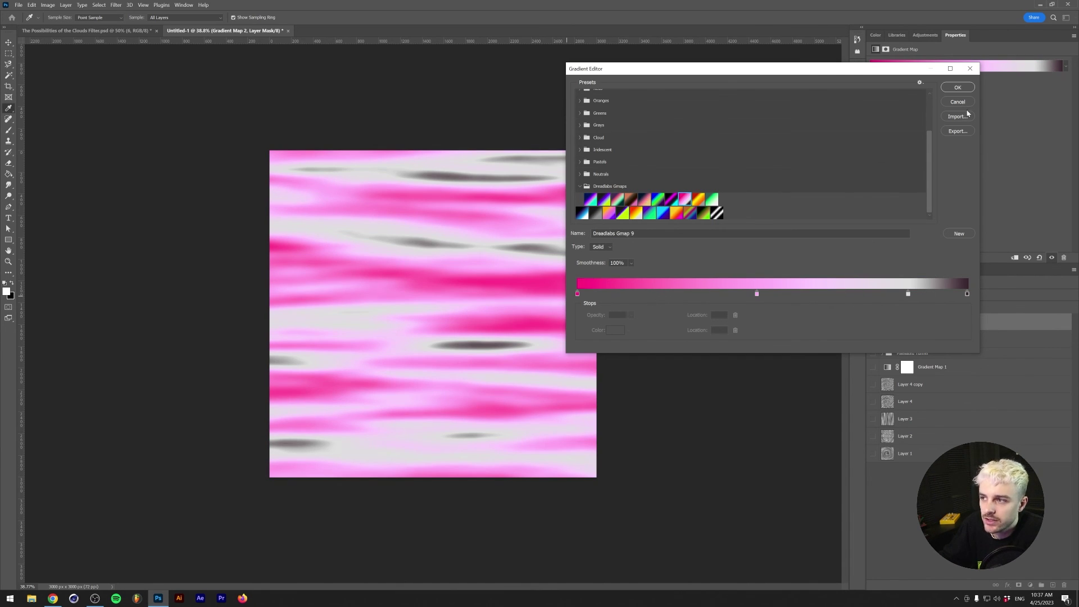
click(671, 199)
click(658, 200)
click(711, 199)
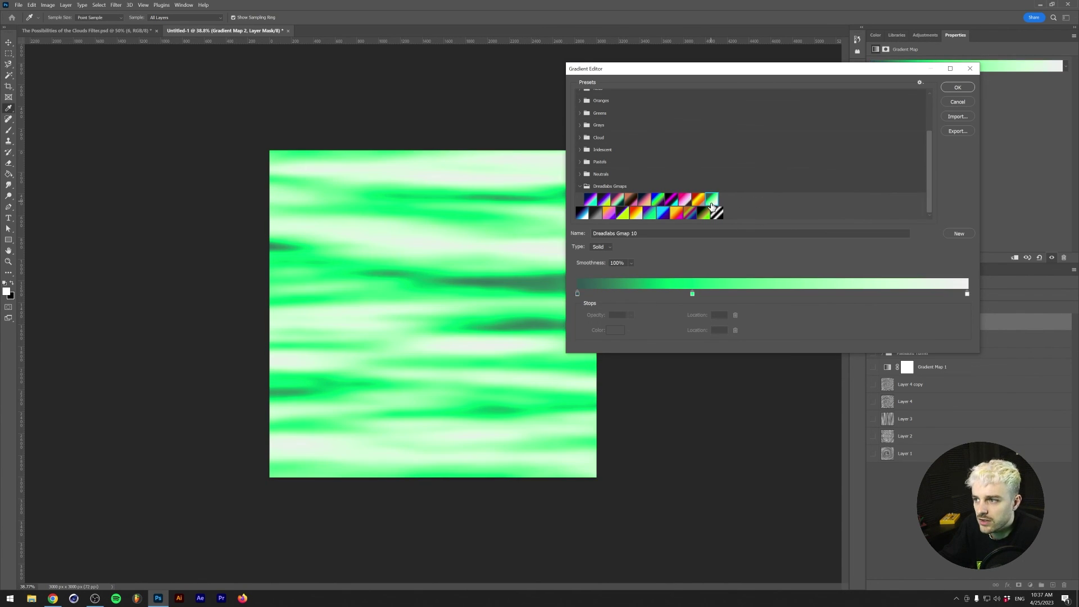
key(Return)
key(c)
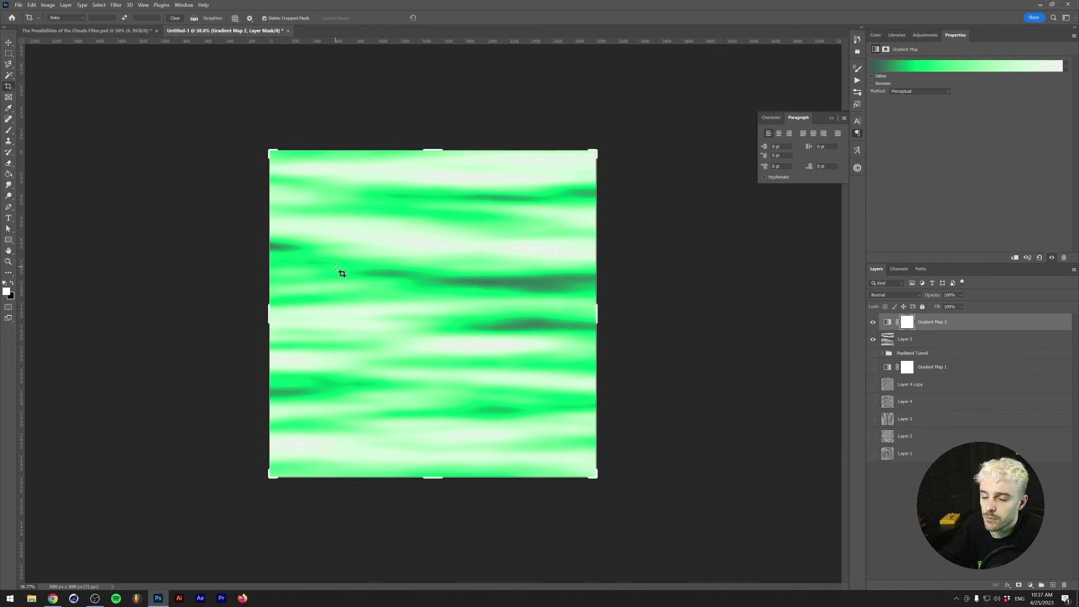
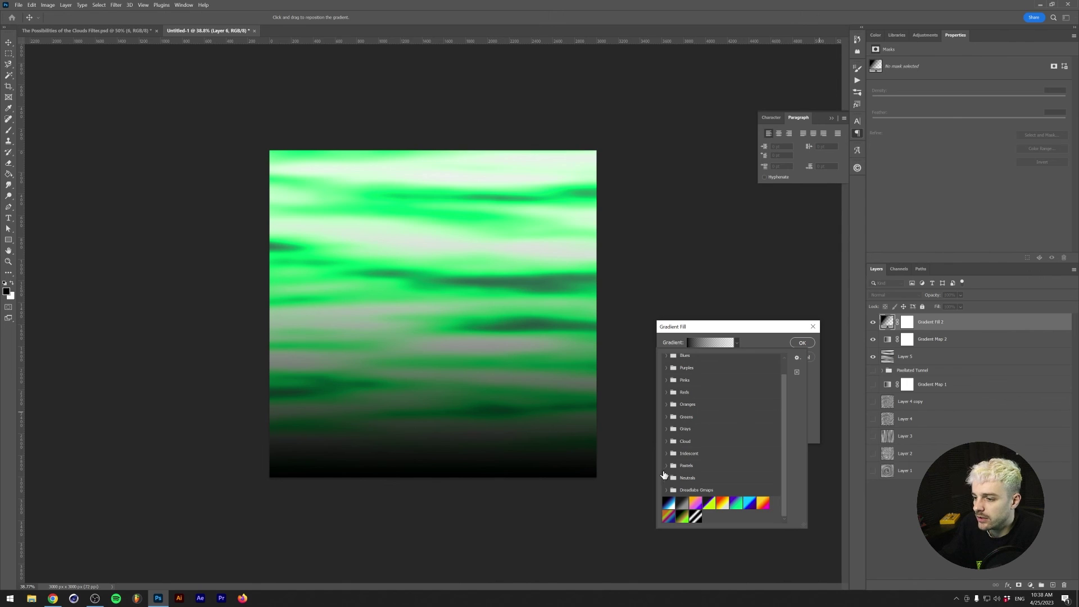
Set the new Gradient Fill layer to the navy, pink and yellow preset from Dreadlabs Gmaps and accept it
click(668, 491)
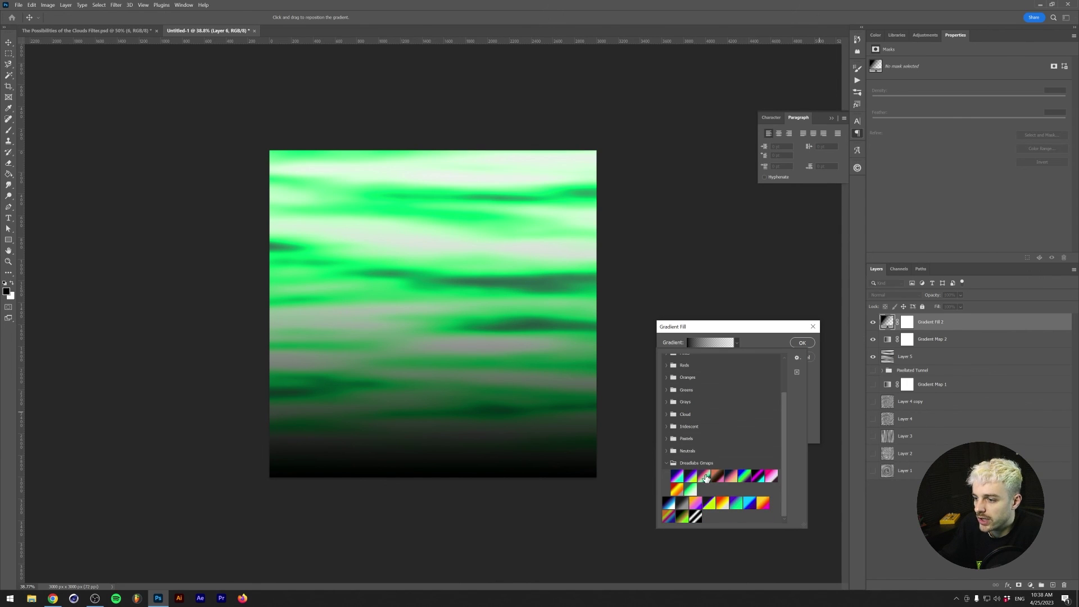
click(731, 477)
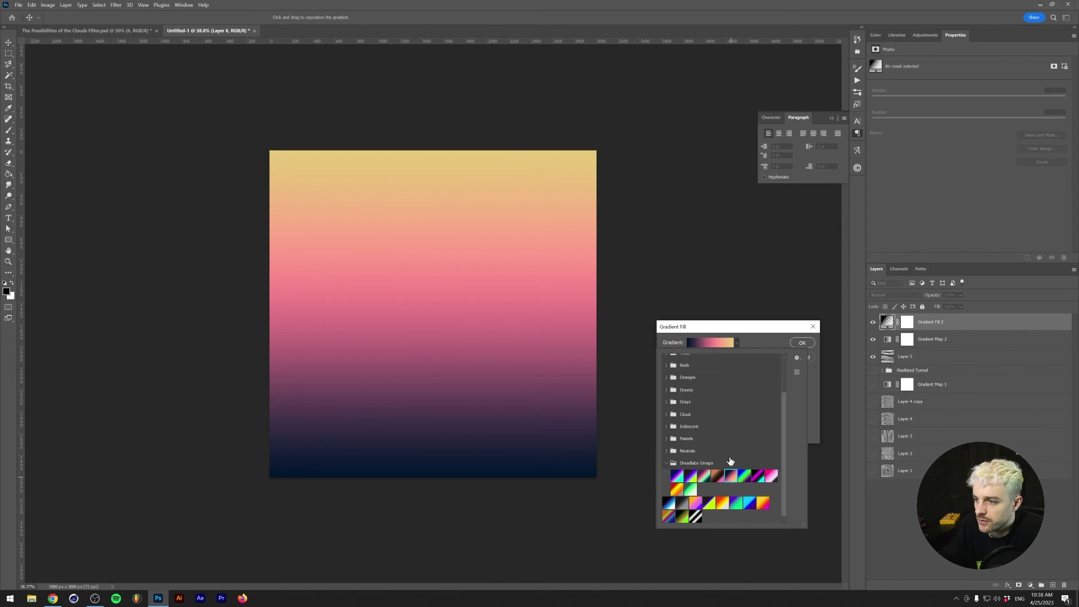
click(797, 345)
key(c)
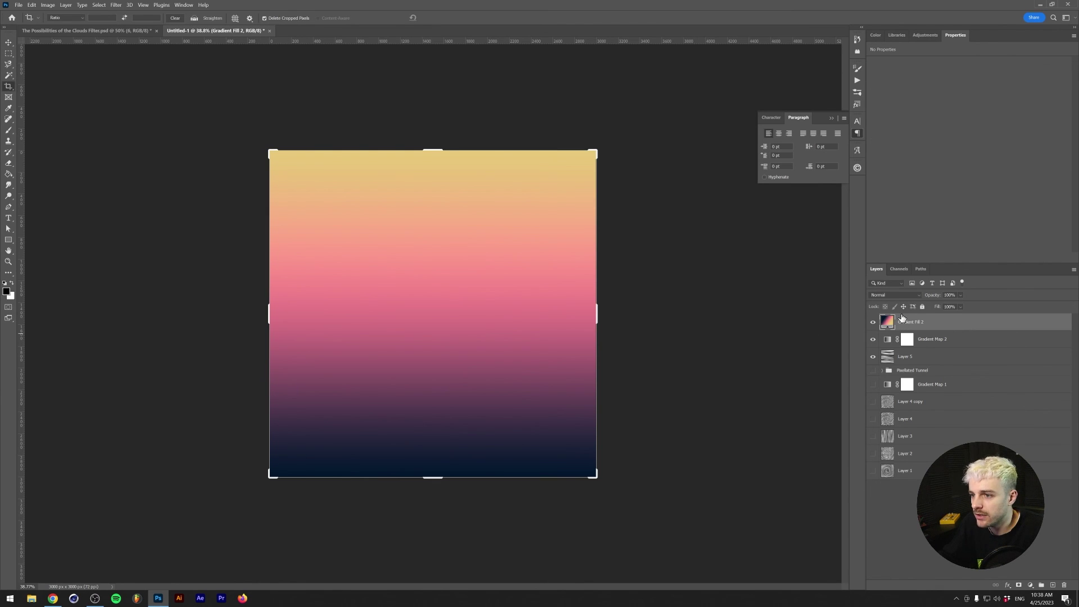
Duplicate the gradient fill layer and set the copy's angle to -90°, comparing it with the original direction
key(ctrl+j)
double_click(889, 322)
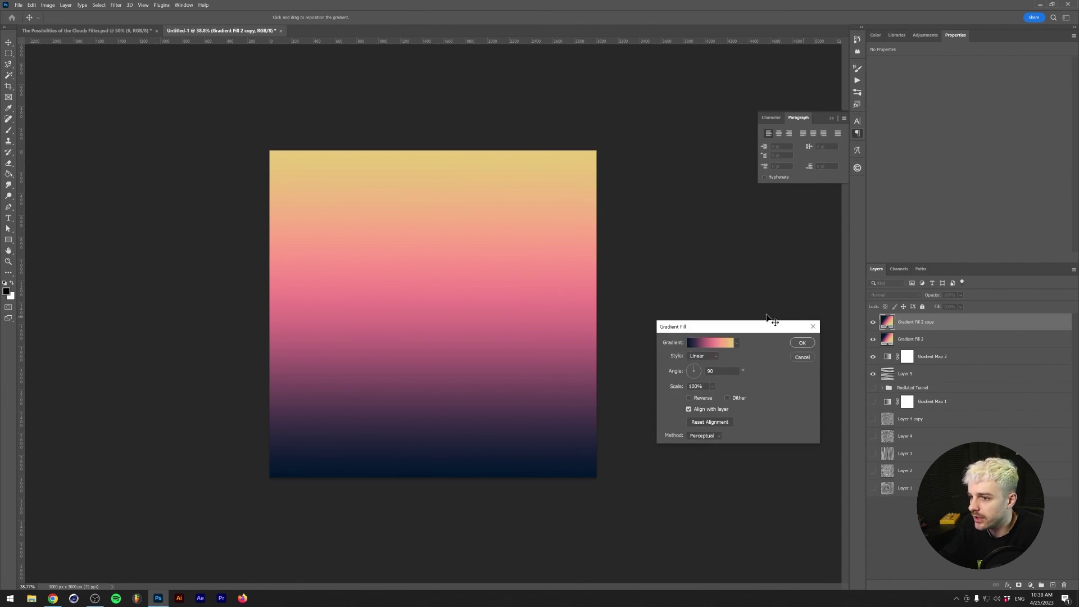
click(695, 381)
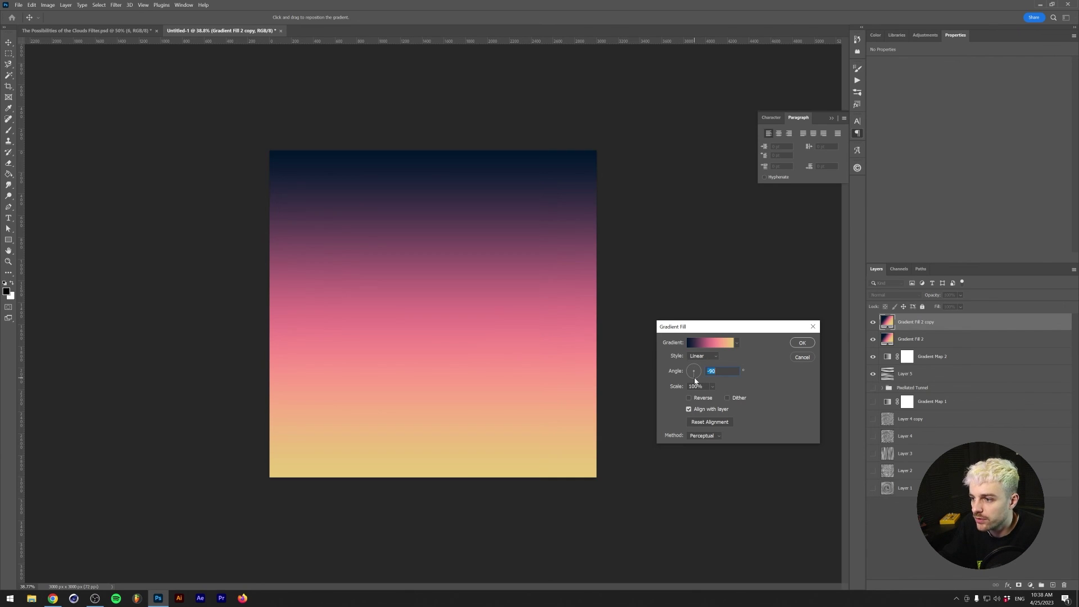
key(Return)
key(ctrl+z)
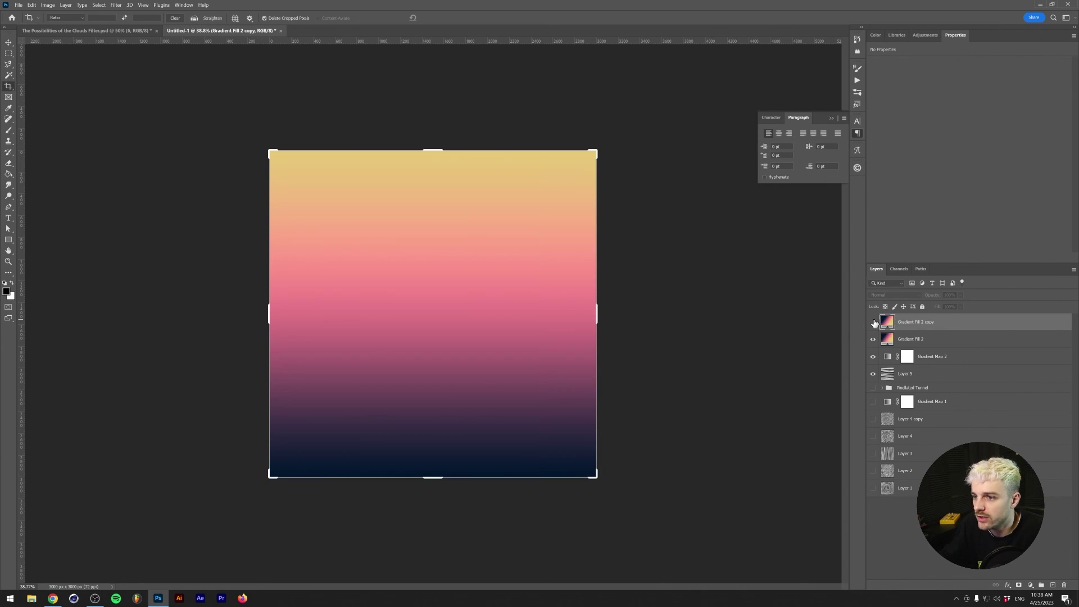
key(ctrl+shift+z)
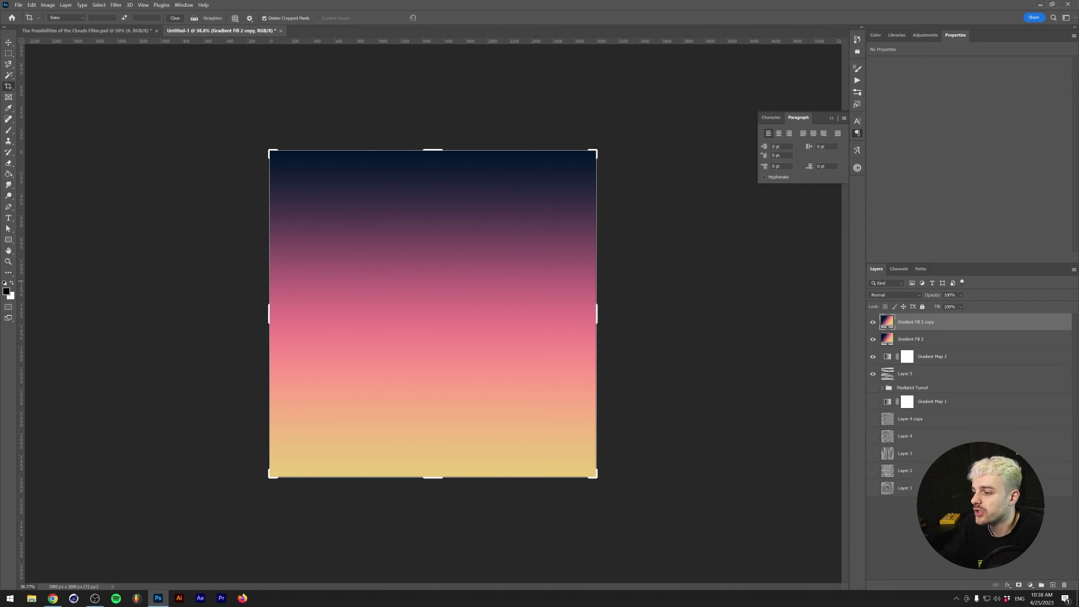
Add a layer mask to the flipped gradient fill copy, render Clouds into it, and inspect the mask on its own
click(1019, 585)
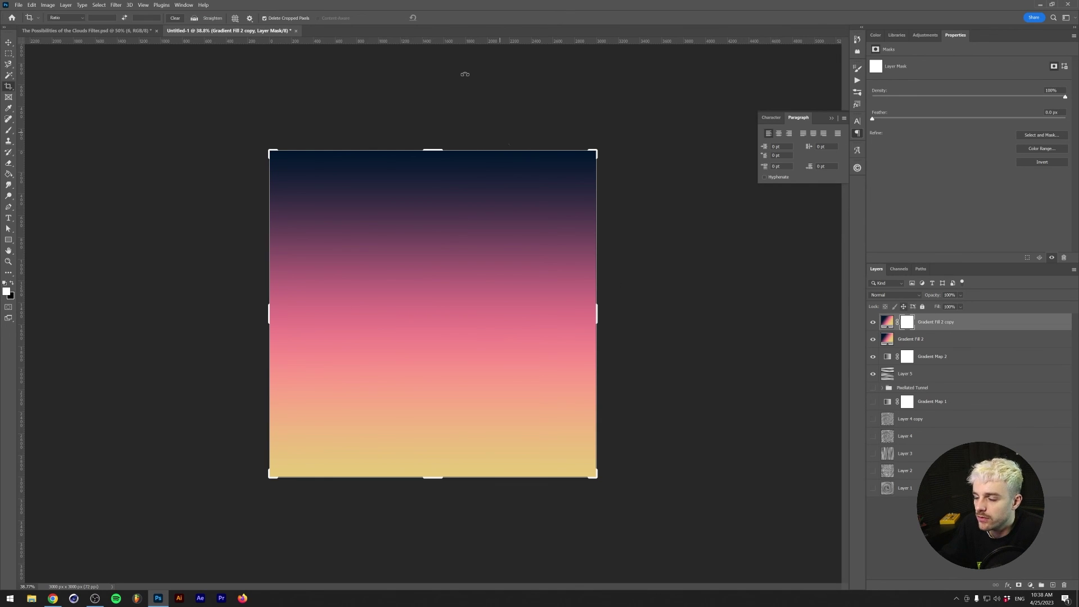
click(116, 5)
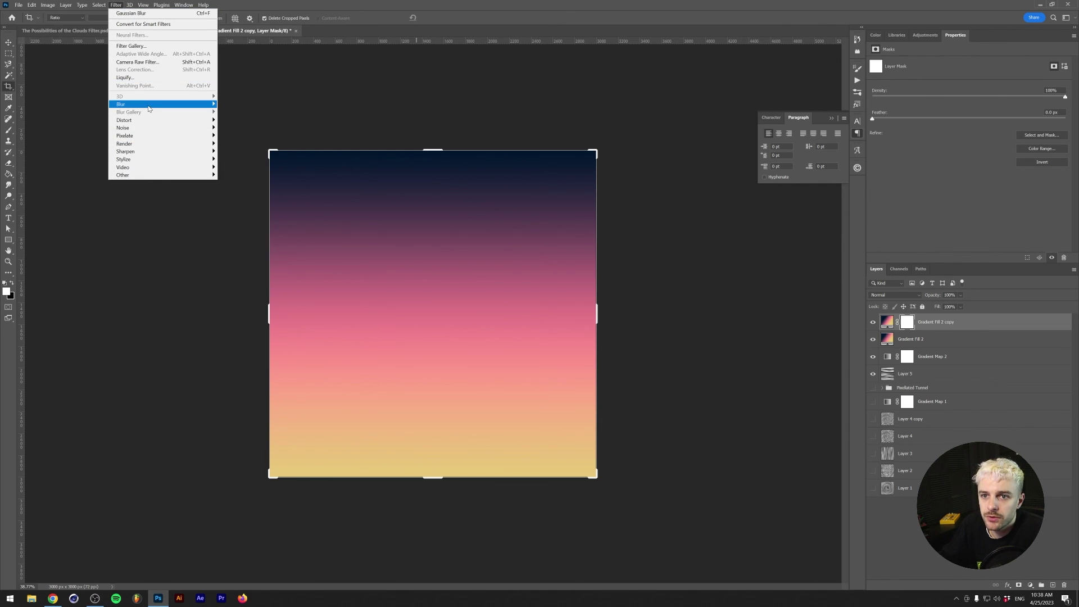
mouse_move(157, 145)
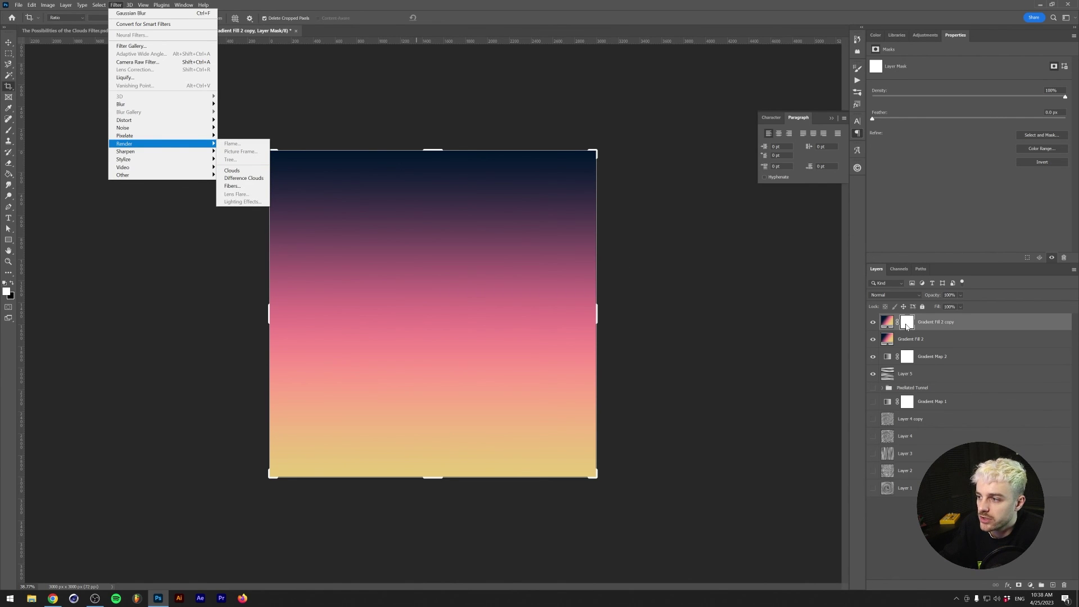
click(231, 171)
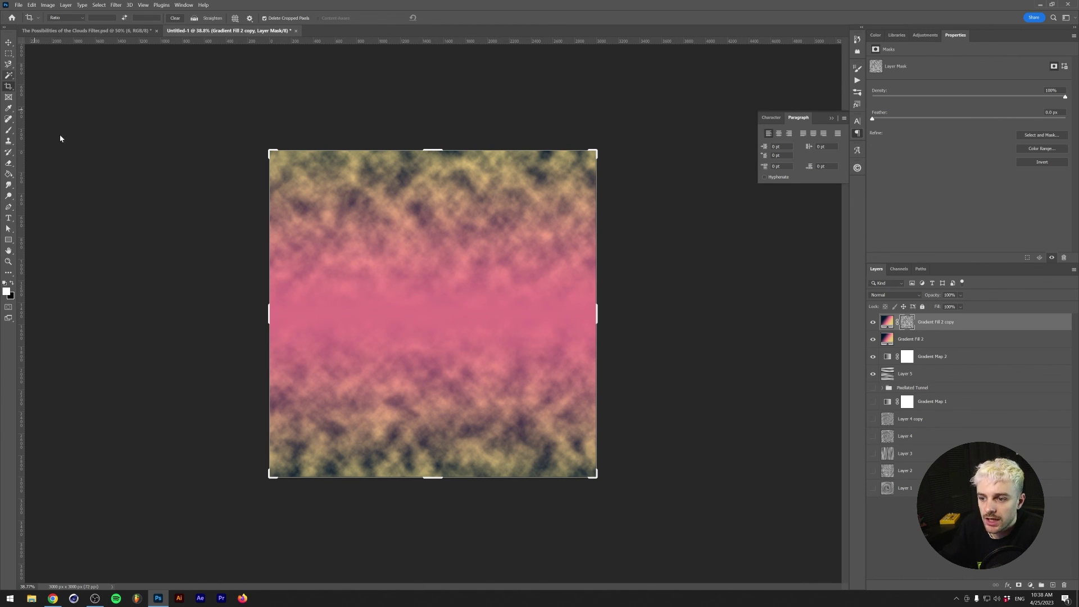
key(v)
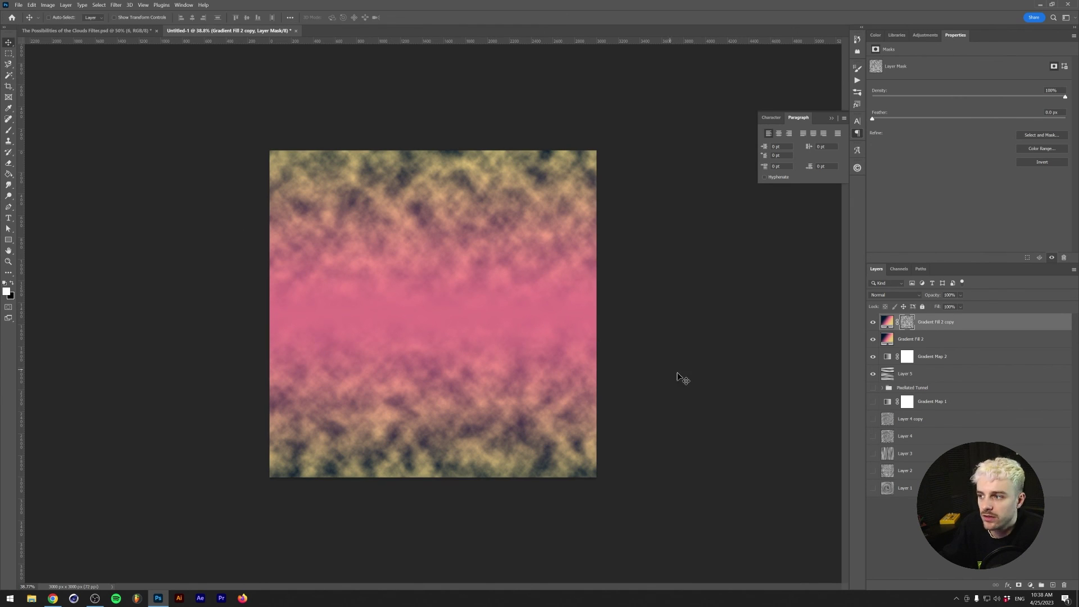
alt+click(909, 325)
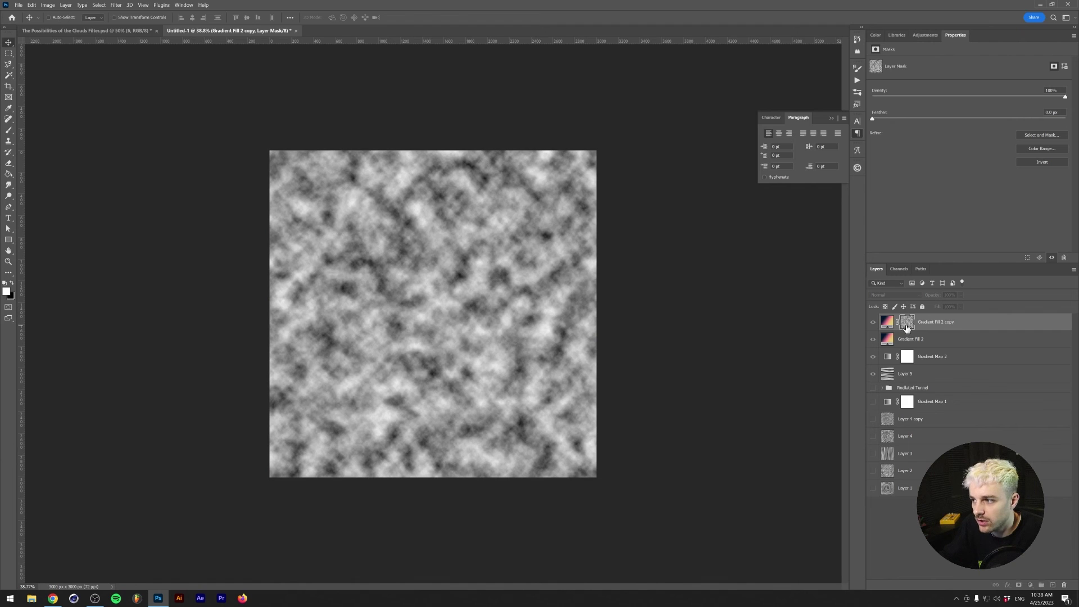
alt+click(907, 325)
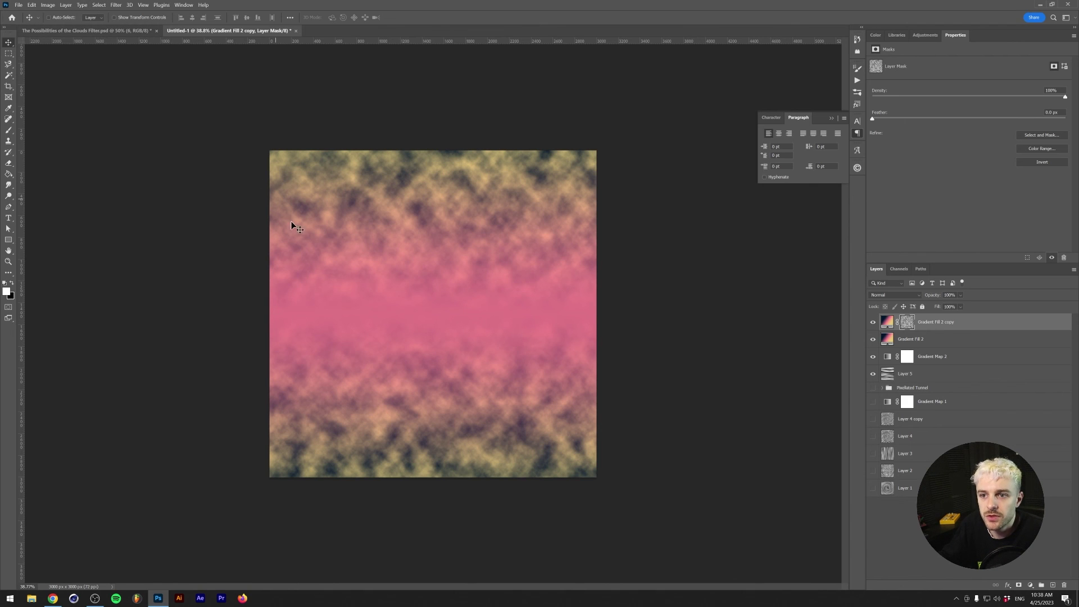
Stretch the masked gradient copy vertically from its centre to about 12946 px high
key(ctrl+t)
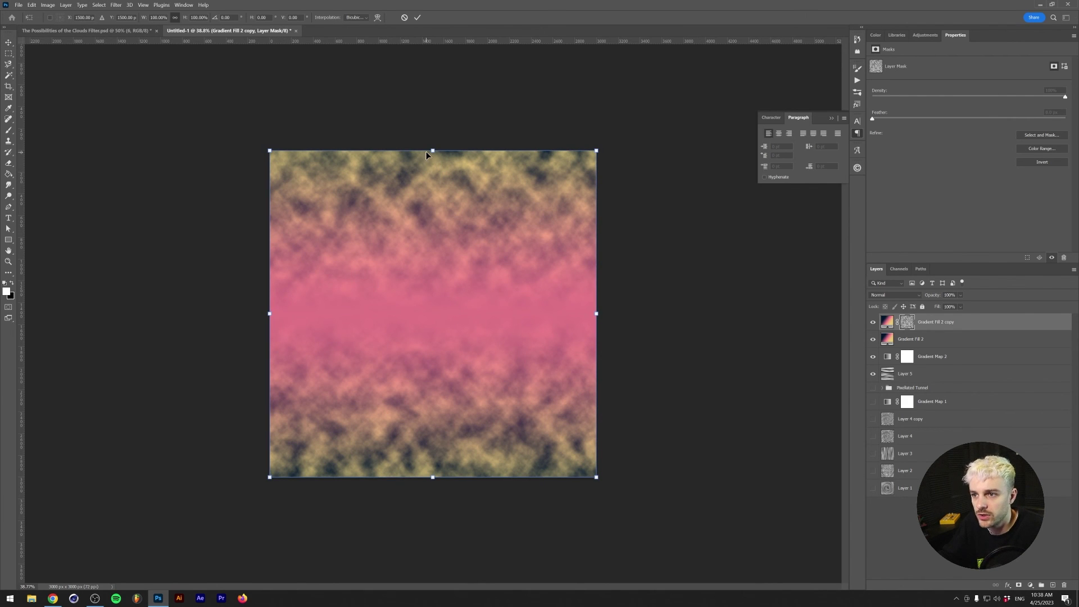
alt+drag(431, 151, 444, 11)
scroll(461, 255, down, 5)
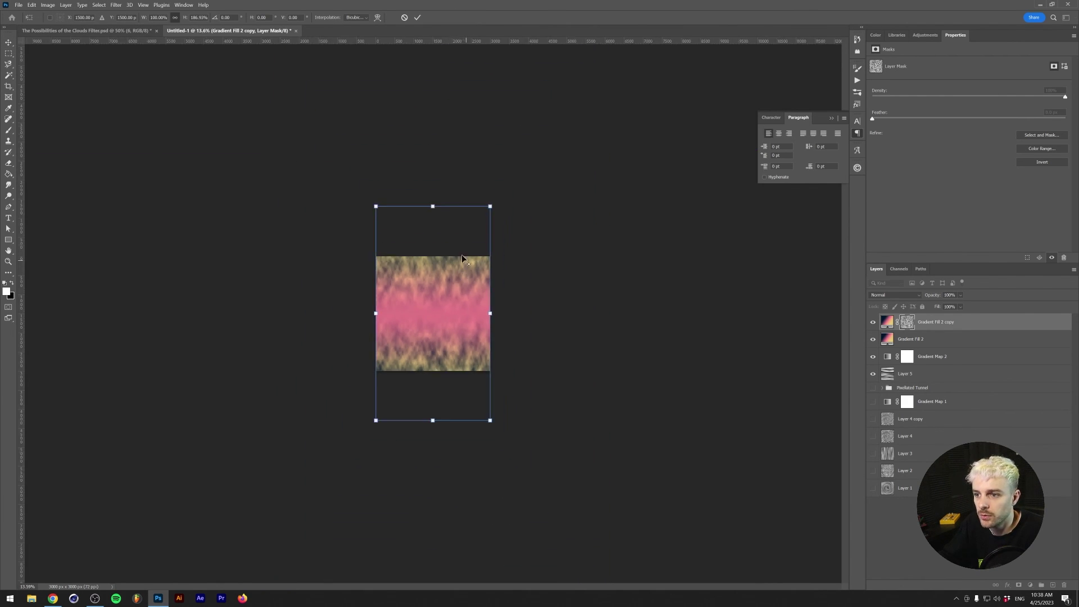
drag(431, 202, 428, 66)
key(Return)
scroll(397, 357, up, 5)
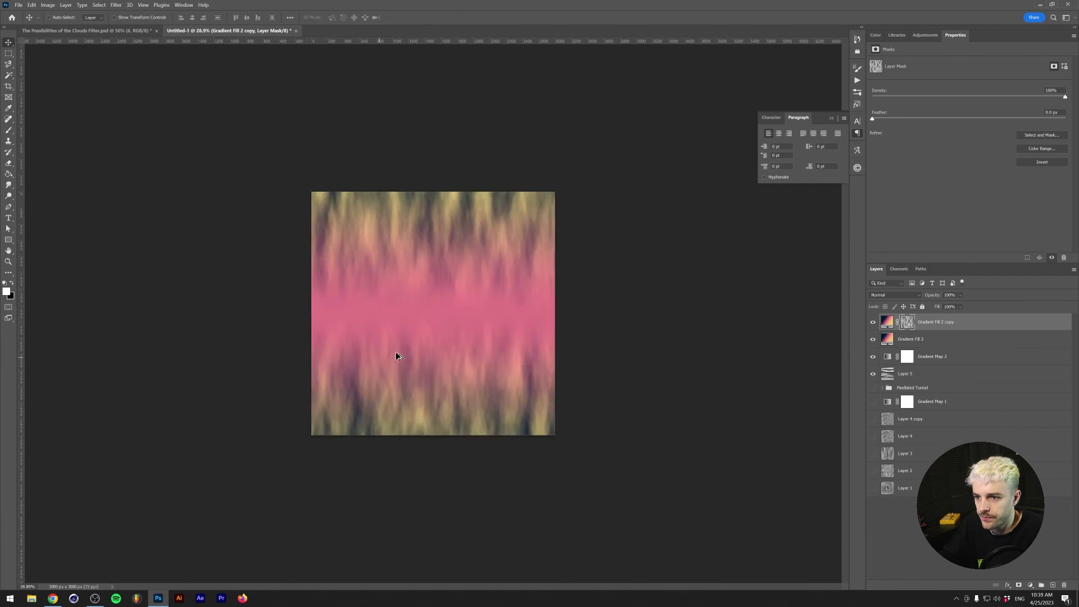
Apply a Gaussian Blur to the stretched clouds mask of the gradient fill copy
click(115, 5)
mouse_move(131, 99)
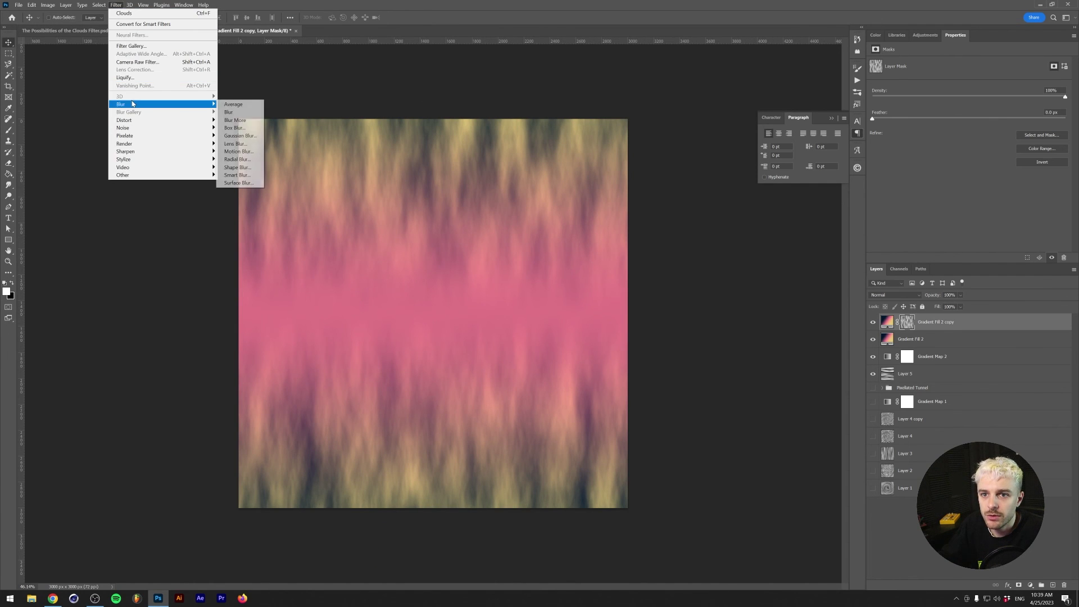
click(250, 138)
key(Return)
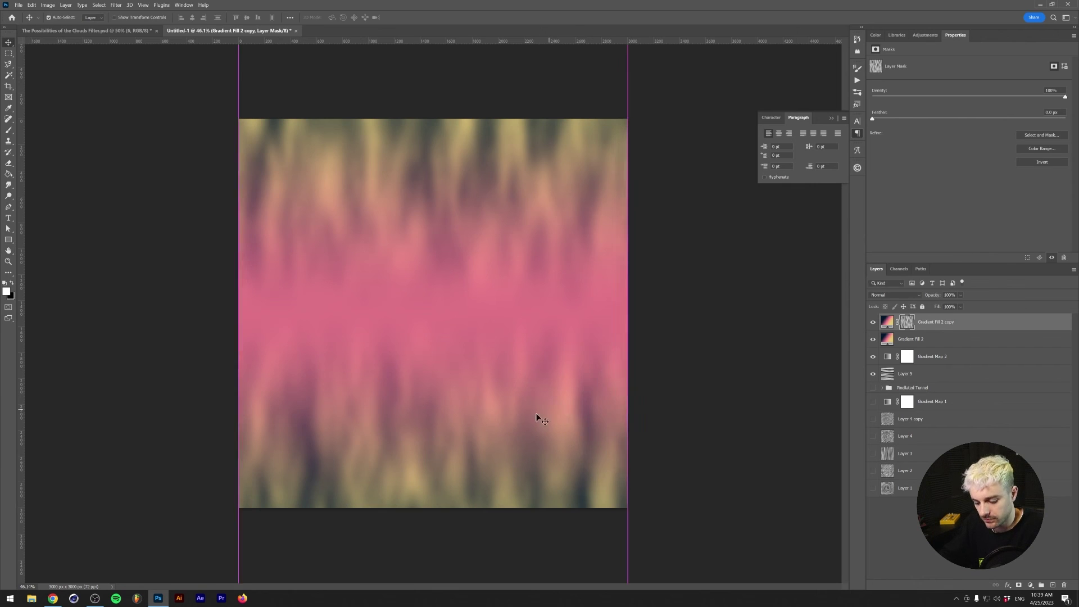
Increase the mask's contrast with an S-shaped Curves adjustment, lowering the shadows and raising the highlights from input 165 to output 208
key(ctrl+m)
drag(579, 435, 586, 437)
drag(635, 376, 629, 368)
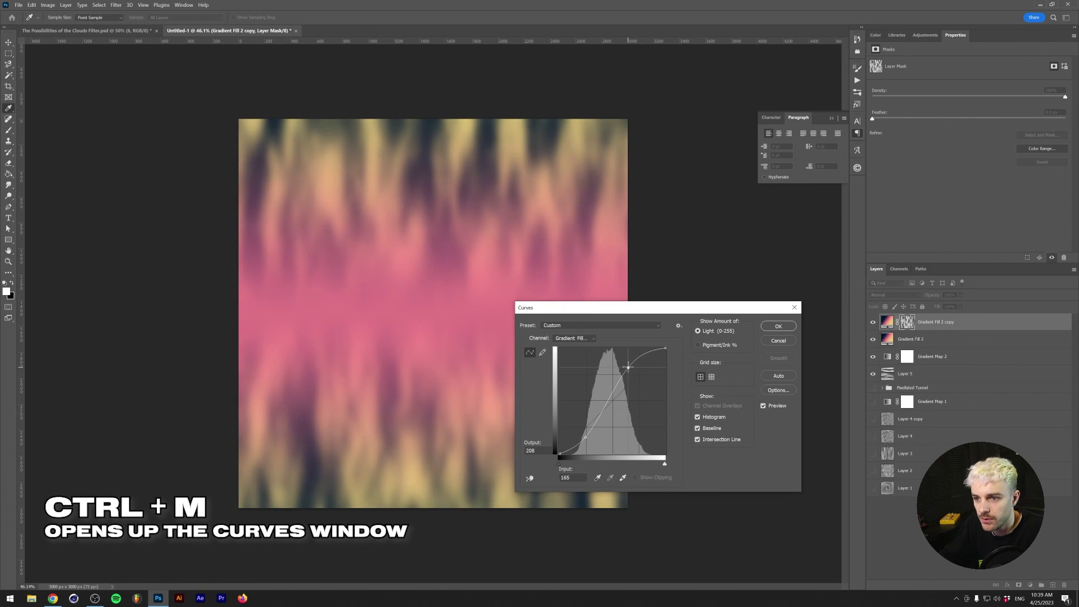
click(778, 326)
key(v)
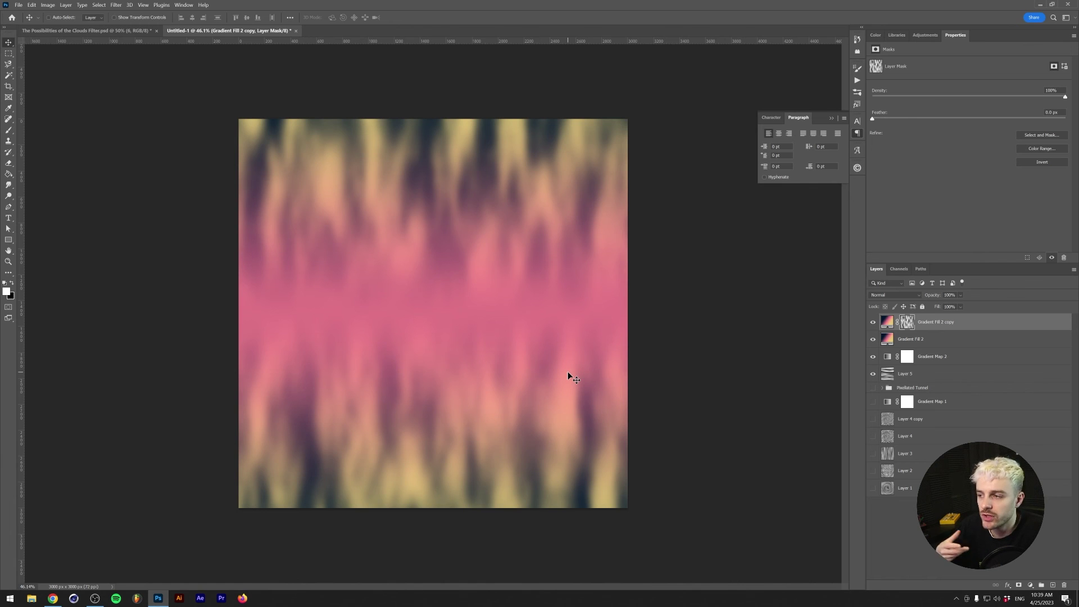
Change the masked gradient fill copy to the orange, dark brown and pink preset from Dreadlabs Gmaps
double_click(884, 325)
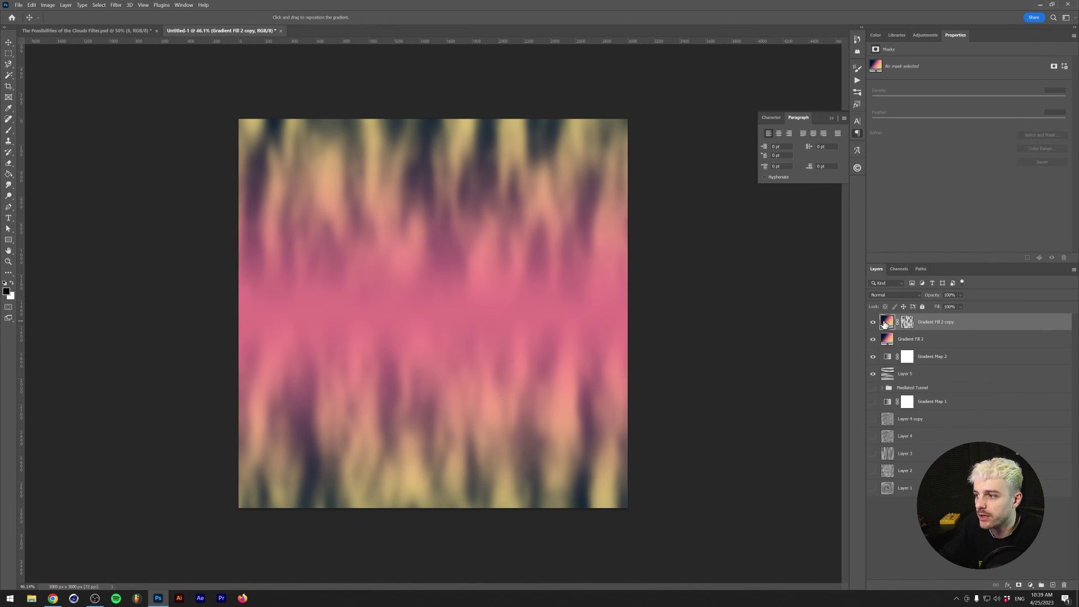
click(737, 342)
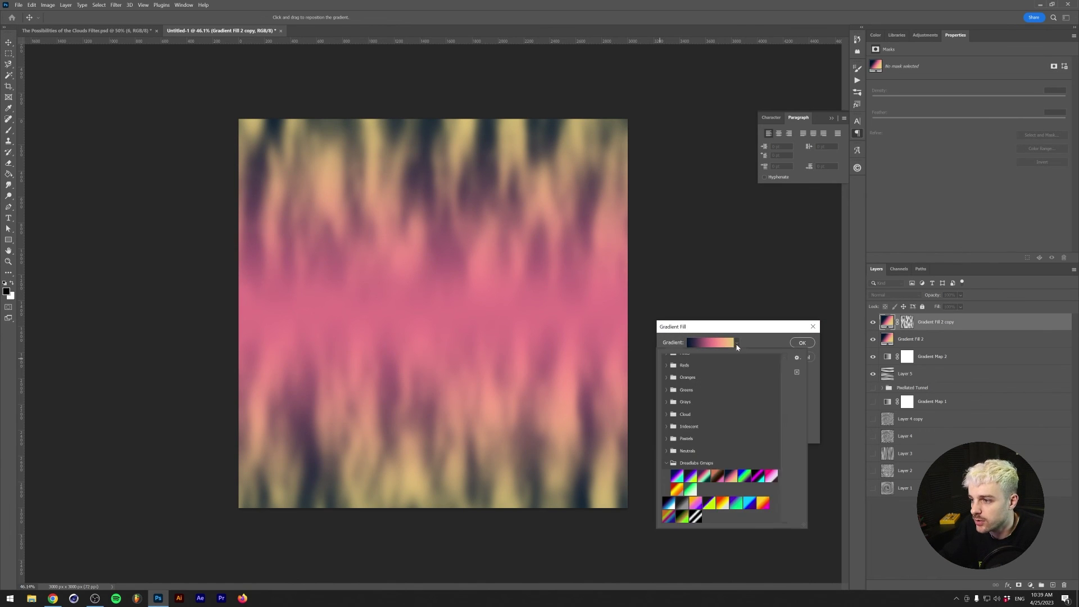
click(725, 479)
key(Return)
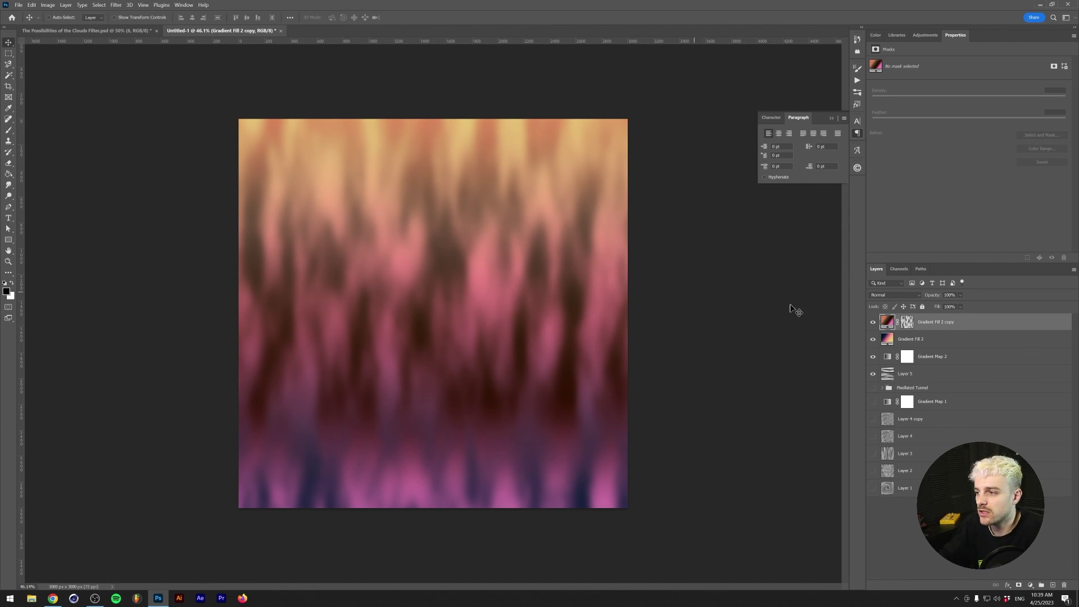
Merge the masked gradient fill copy and the original gradient fill into one pixel layer
right_click(931, 326)
key(Escape)
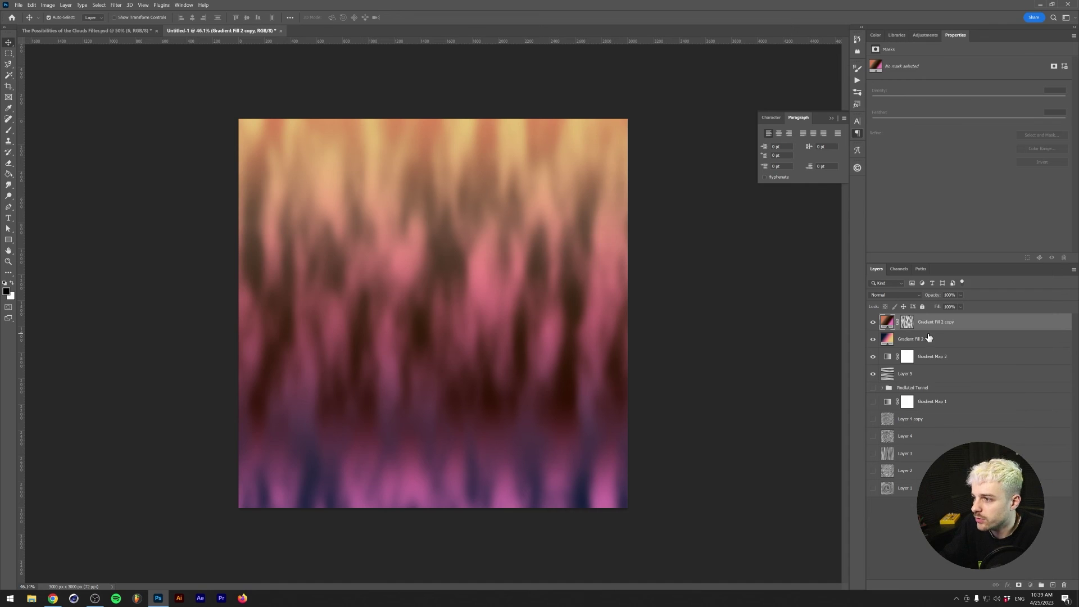
shift+click(931, 339)
right_click(931, 339)
key(Escape)
key(ctrl+e)
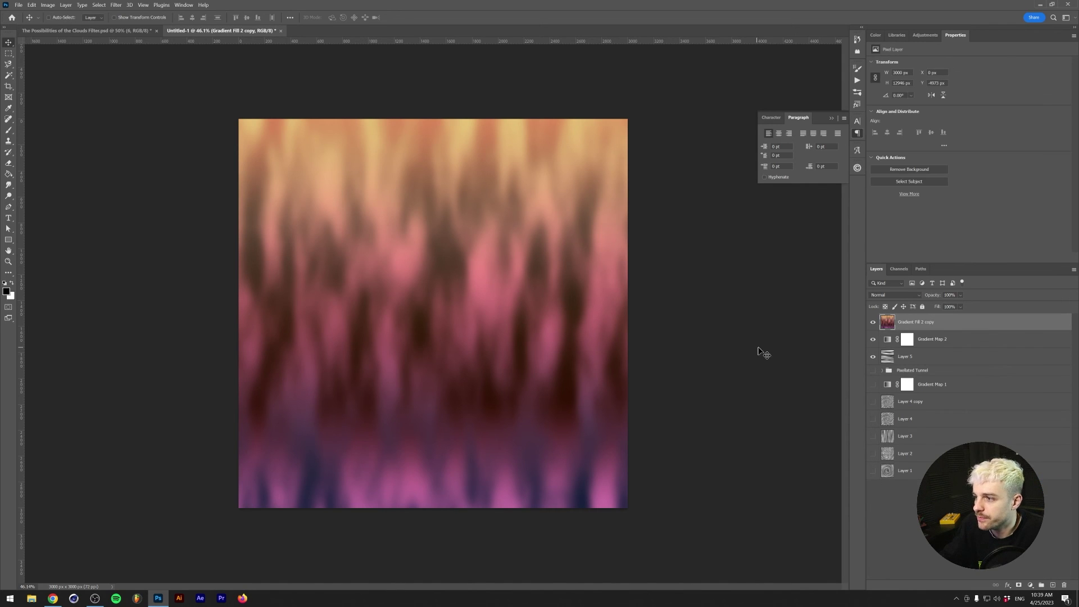
Try the Wave distortion on the merged gradient layer and undo it
click(115, 5)
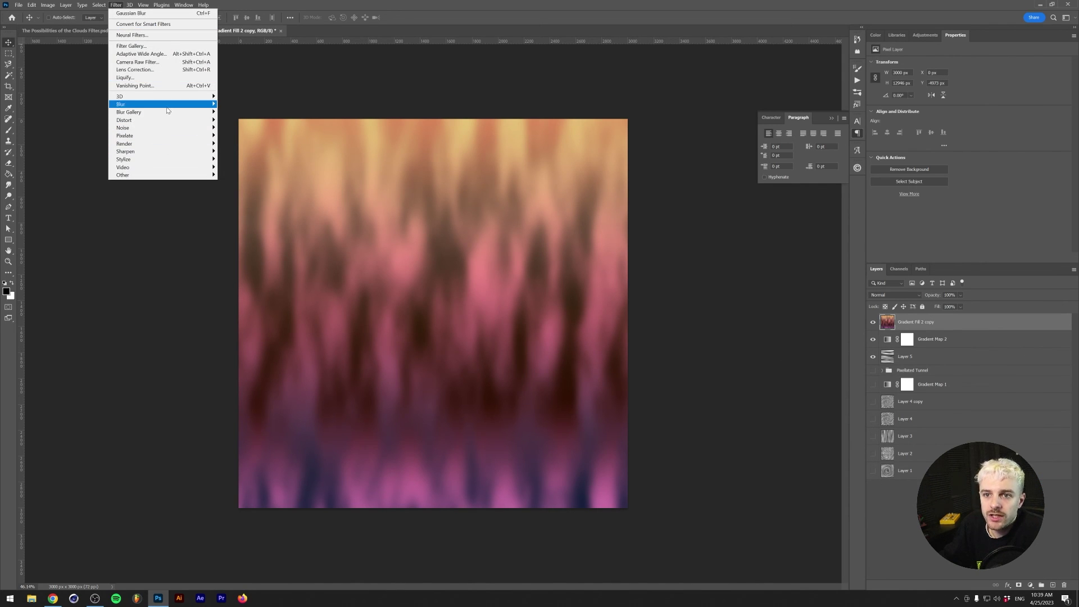
mouse_move(166, 115)
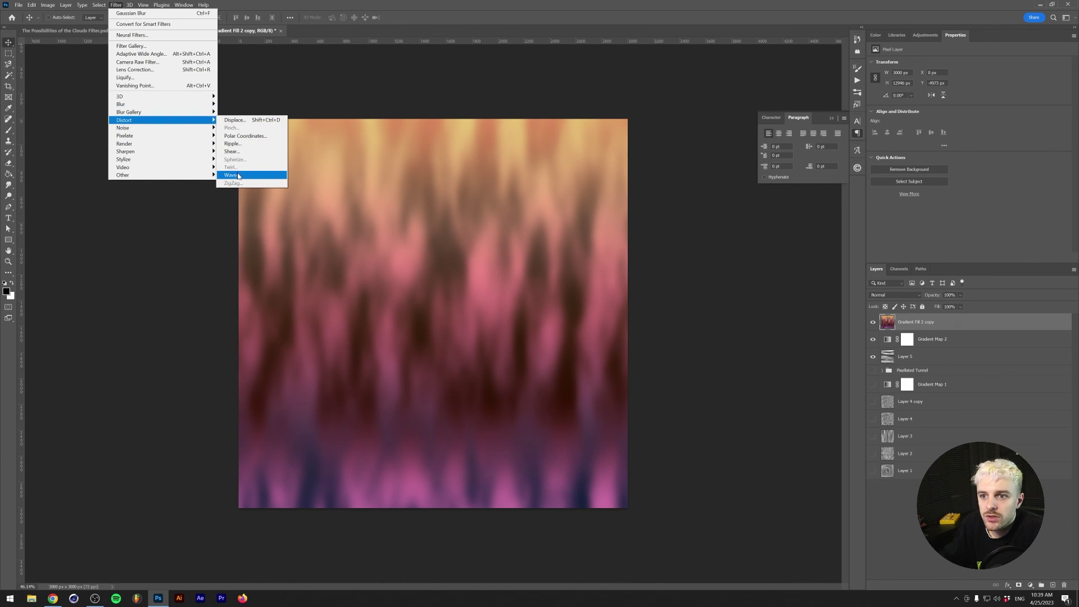
click(239, 175)
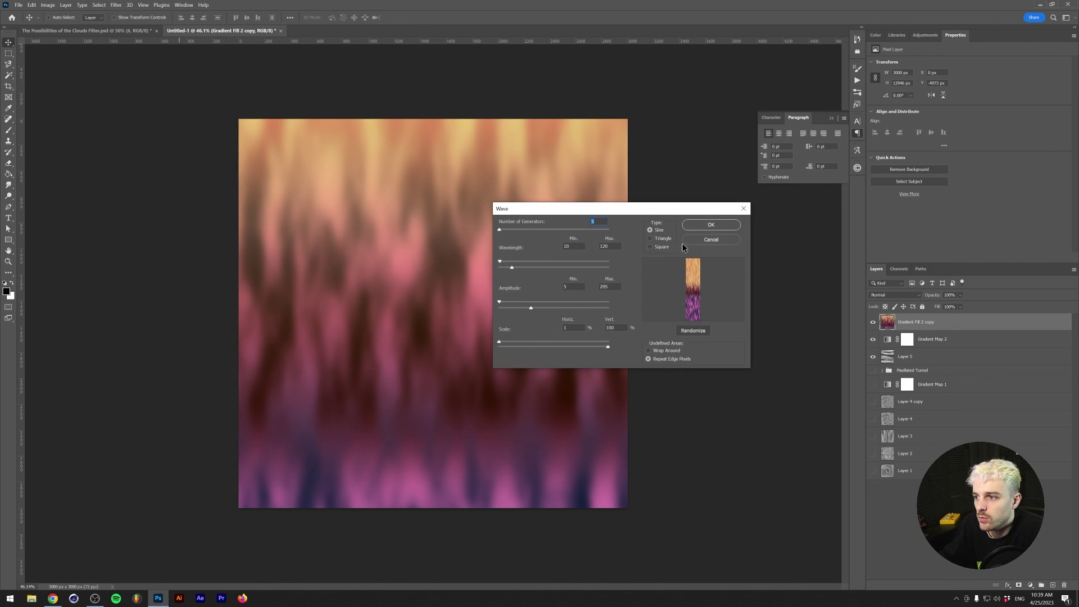
click(710, 226)
key(ctrl+z)
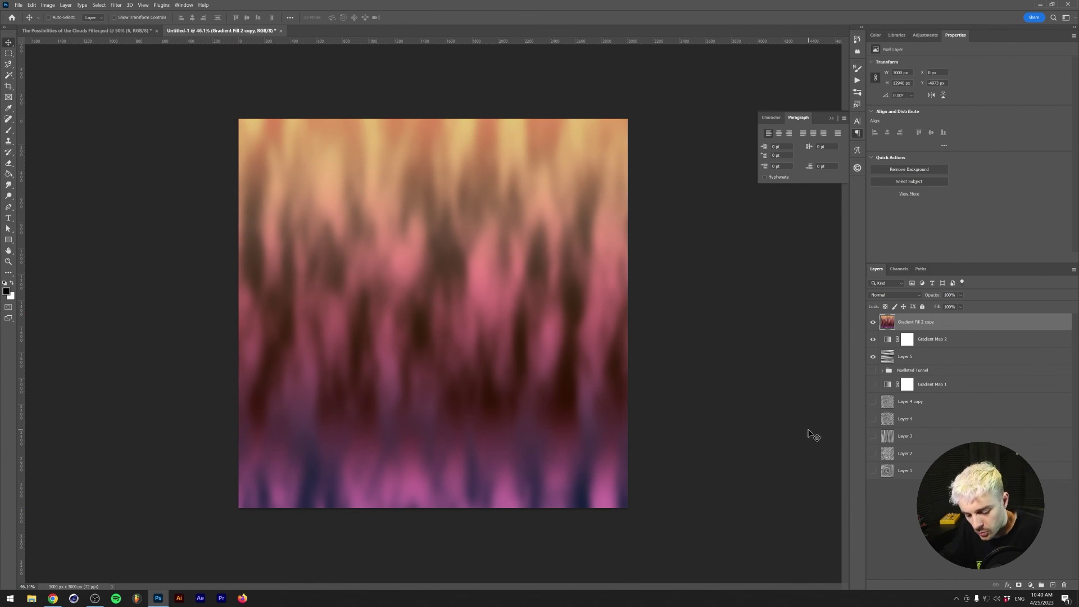
Trim the merged gradient layer to the canvas by masking it with a full-canvas selection and applying the mask
mouse_move(565, 321)
mouse_down()
mouse_move(517, 485)
mouse_move(567, 458)
mouse_move(585, 333)
mouse_move(579, 242)
mouse_move(578, 309)
mouse_up()
key(ctrl+a)
click(1020, 585)
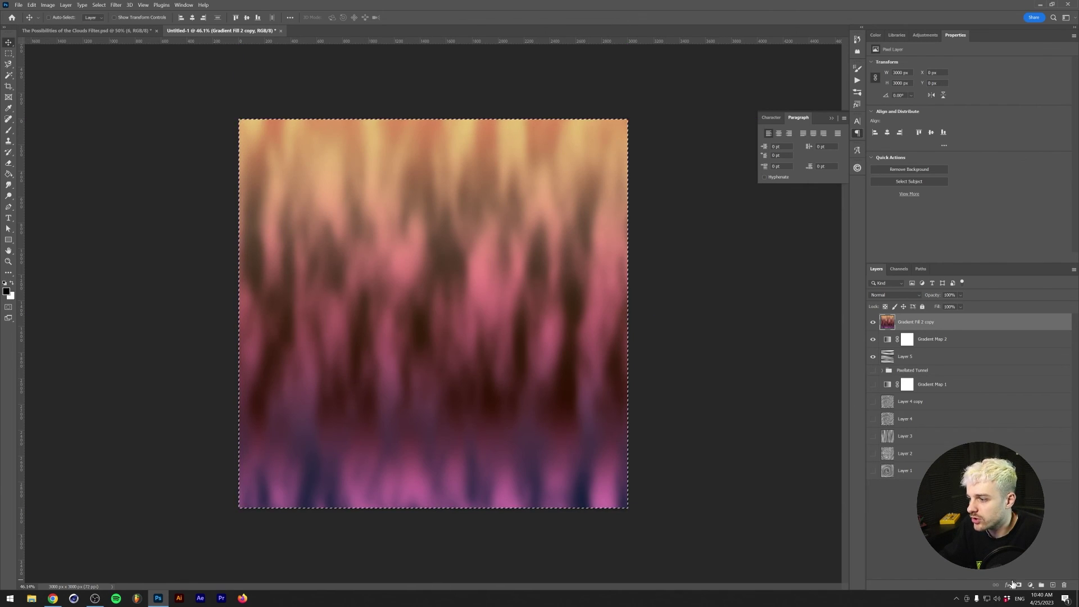
right_click(903, 323)
click(914, 338)
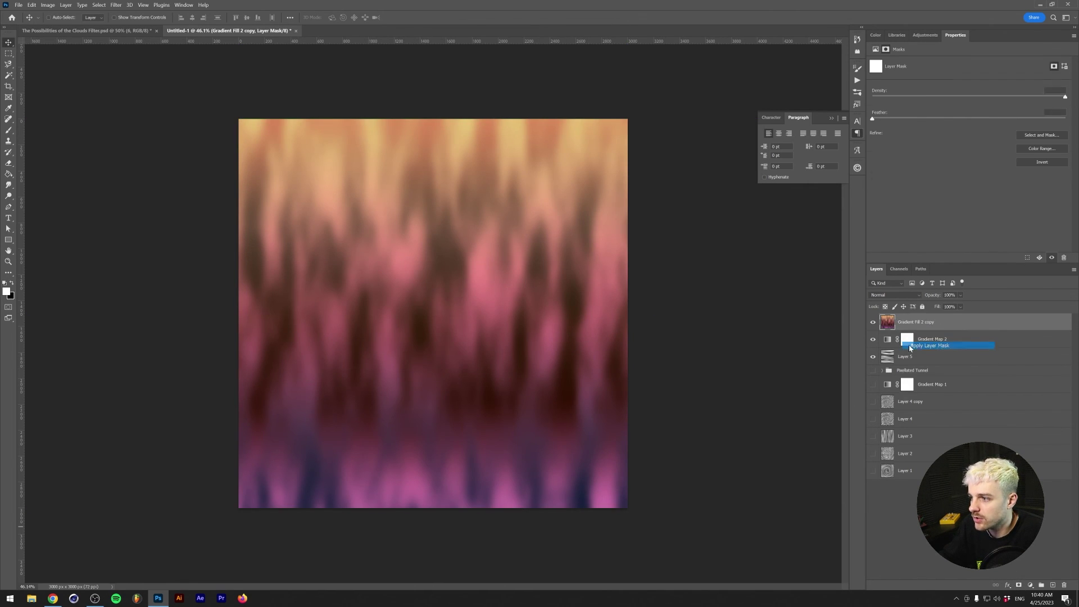
Duplicate the trimmed gradient layer and rotate the copy 90 degrees clockwise
drag(393, 352, 427, 393)
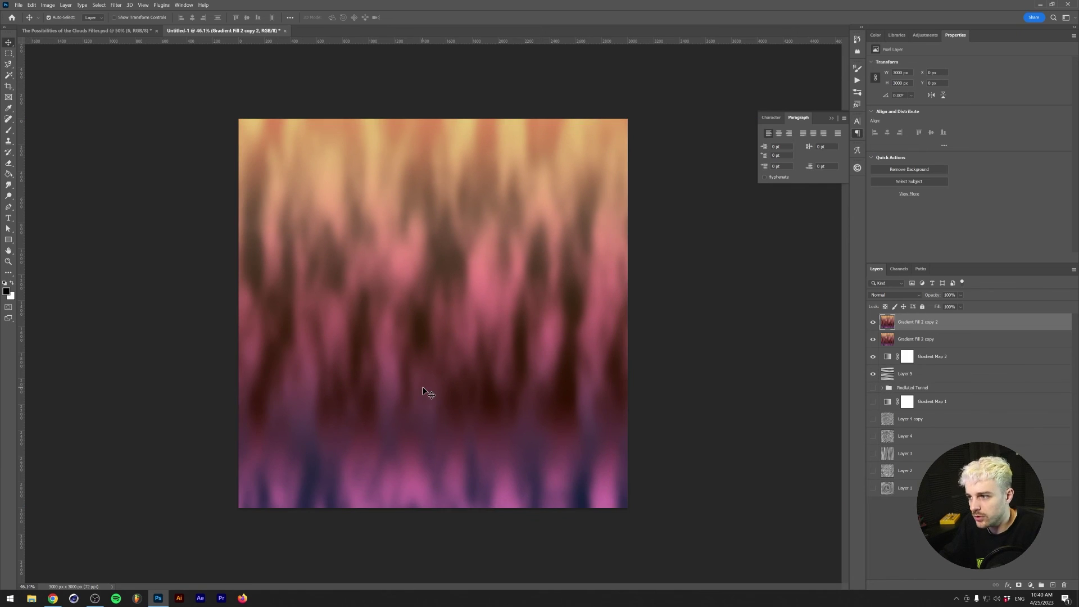
key(ctrl+j)
key(ctrl+t)
drag(677, 244, 466, 494)
key(Return)
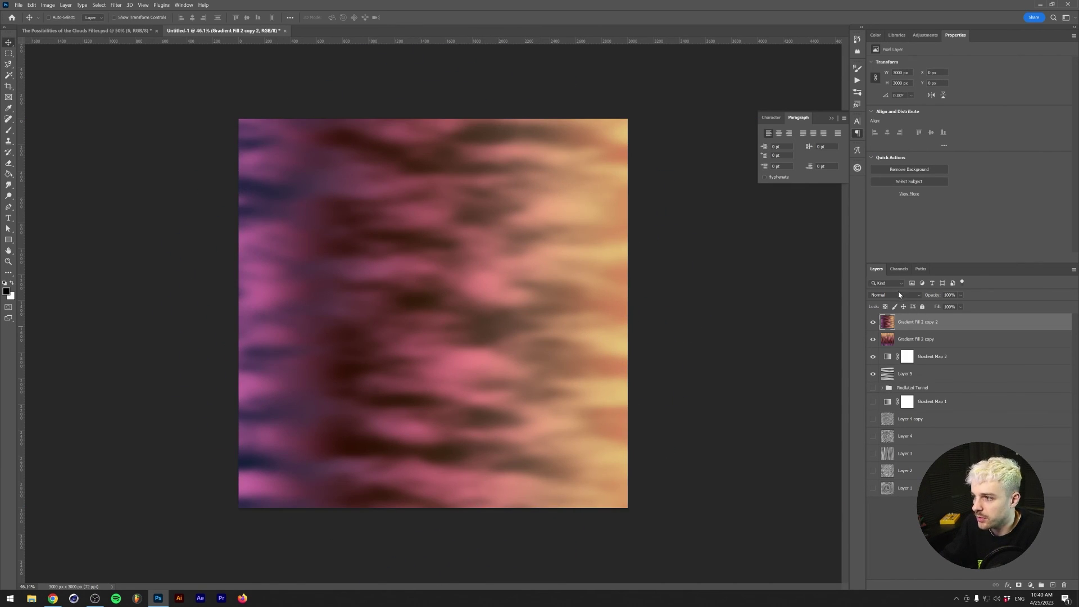
Try blend modes including Exclusion and Divide on the rotated gradient copy, reset it to Normal and delete it
click(894, 296)
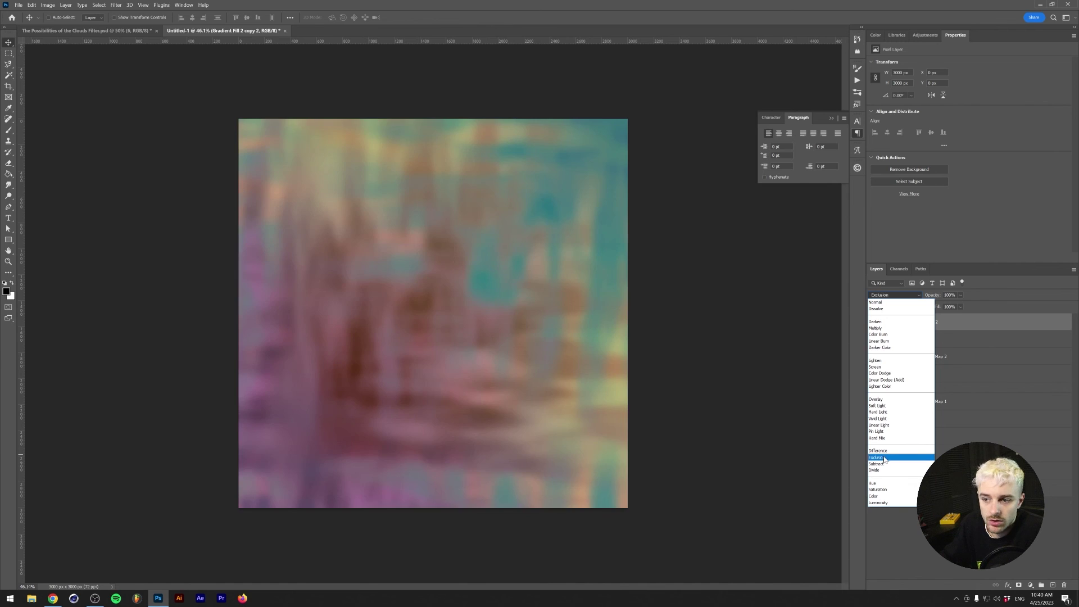
click(875, 471)
key(shift+alt+n)
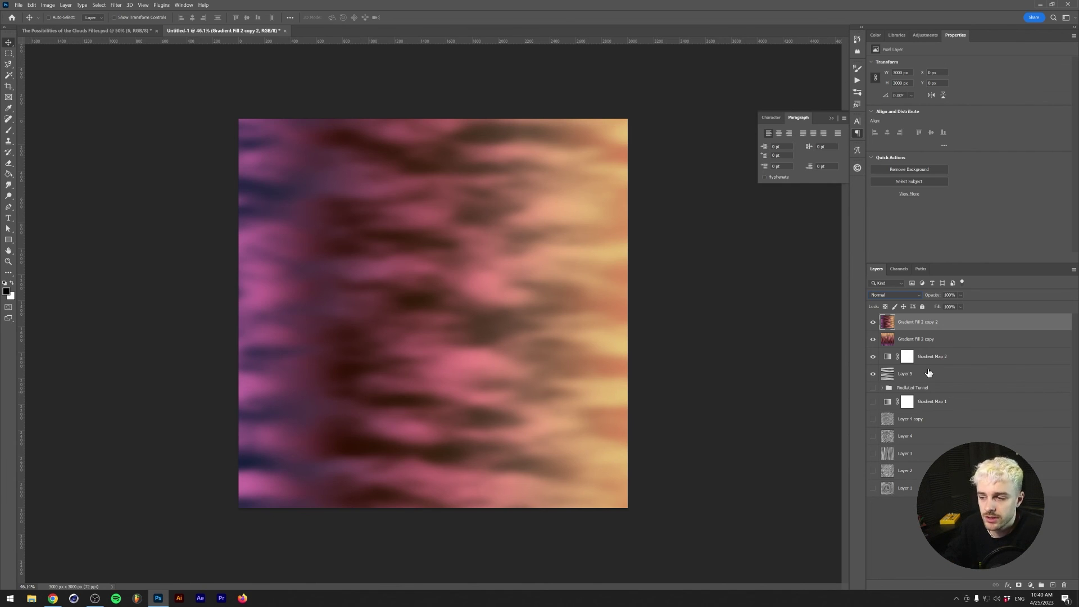
key(Delete)
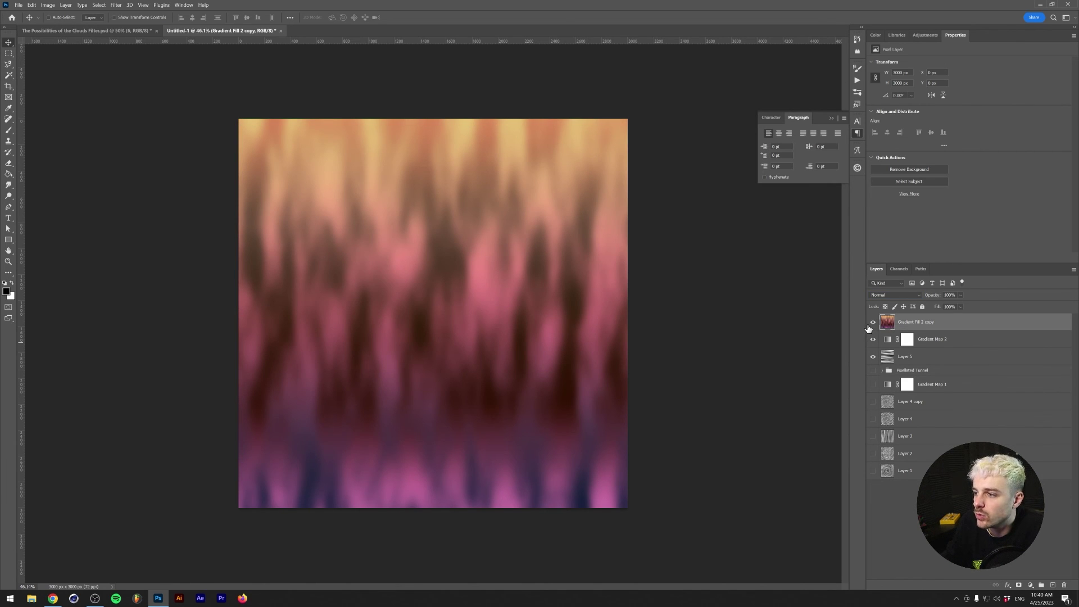
Hide the gradient fill, Gradient Map 2 and Layer 5, show the swirled clouds on Layer 1 and duplicate that layer
drag(872, 324, 873, 365)
click(876, 472)
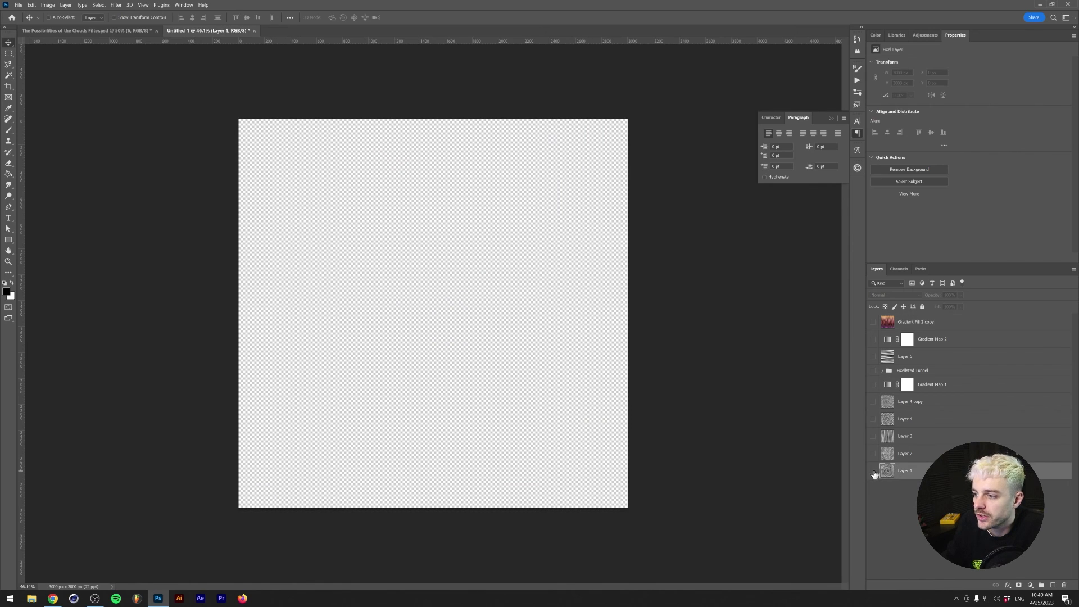
click(873, 471)
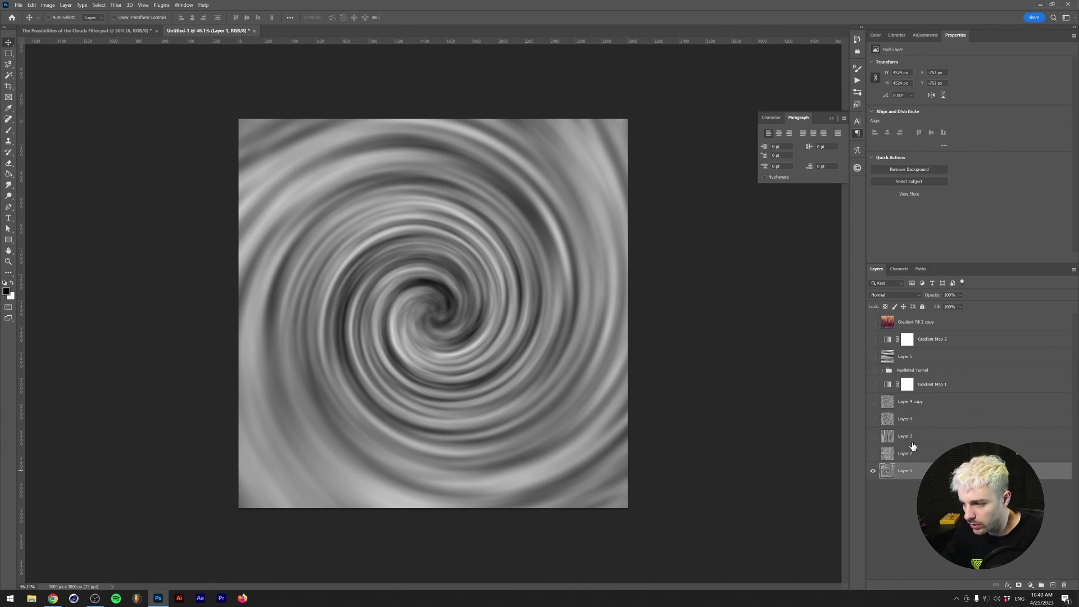
drag(913, 452, 916, 456)
Compare the example textures in The Possibilities of the Clouds Filter.psd by toggling layers 6, 8 and 10, and return to the working document
click(90, 30)
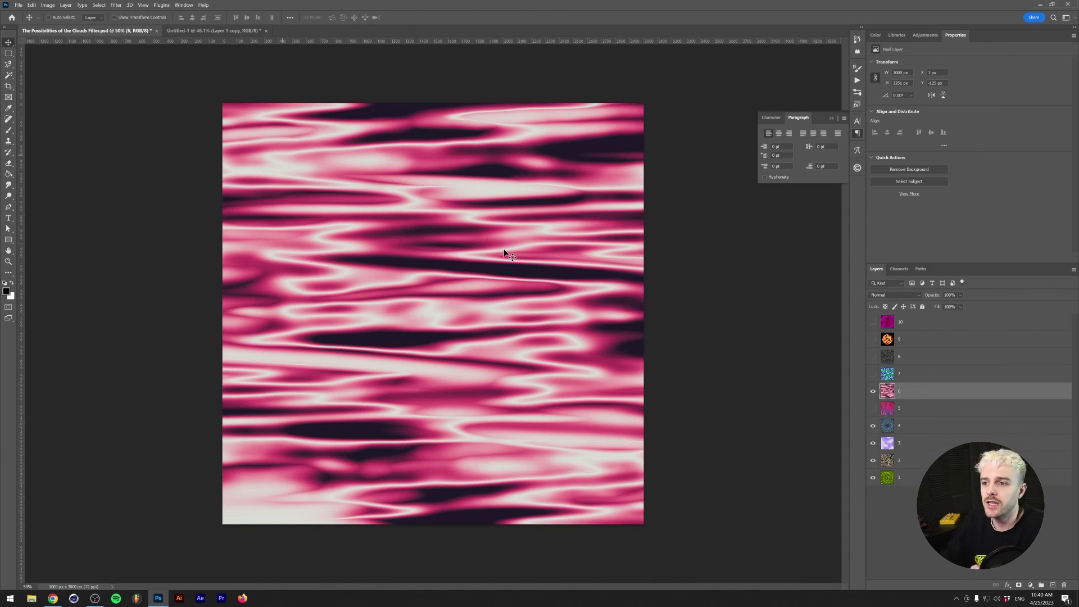
click(873, 391)
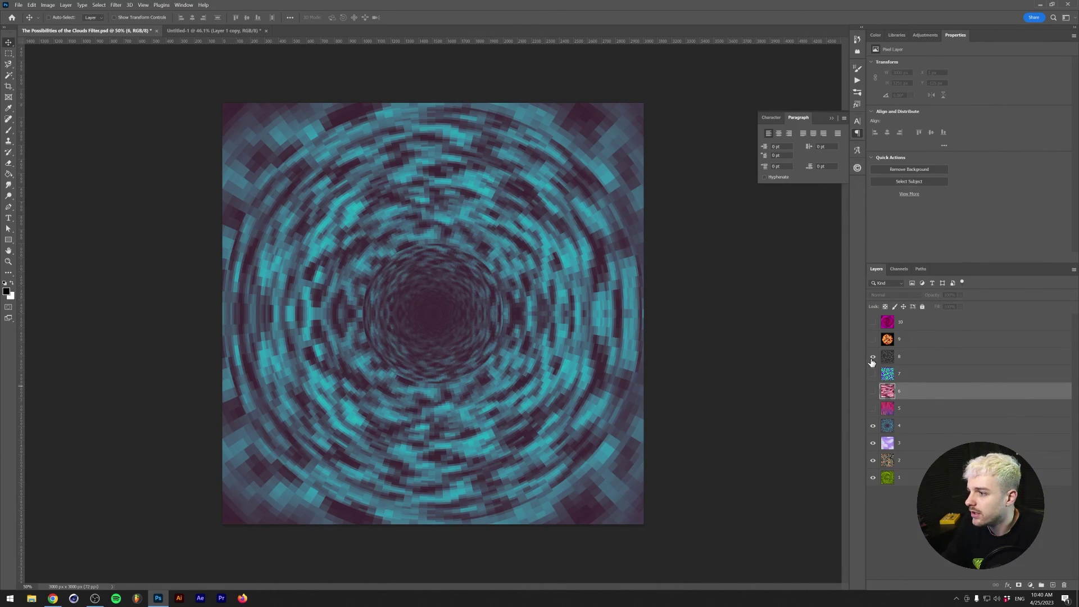
click(873, 357)
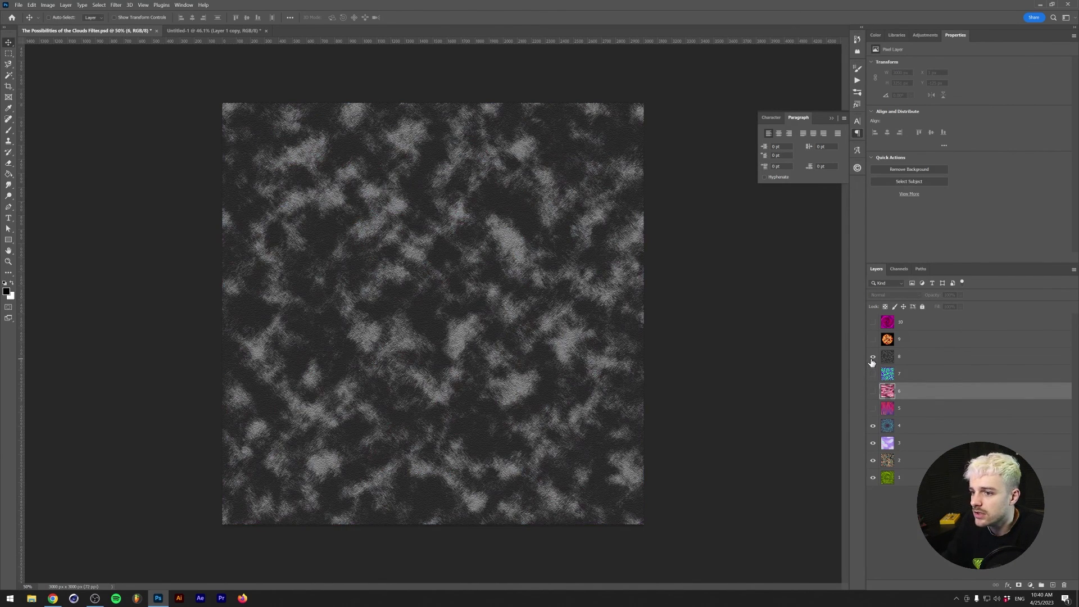
click(873, 323)
key(ctrl+Tab)
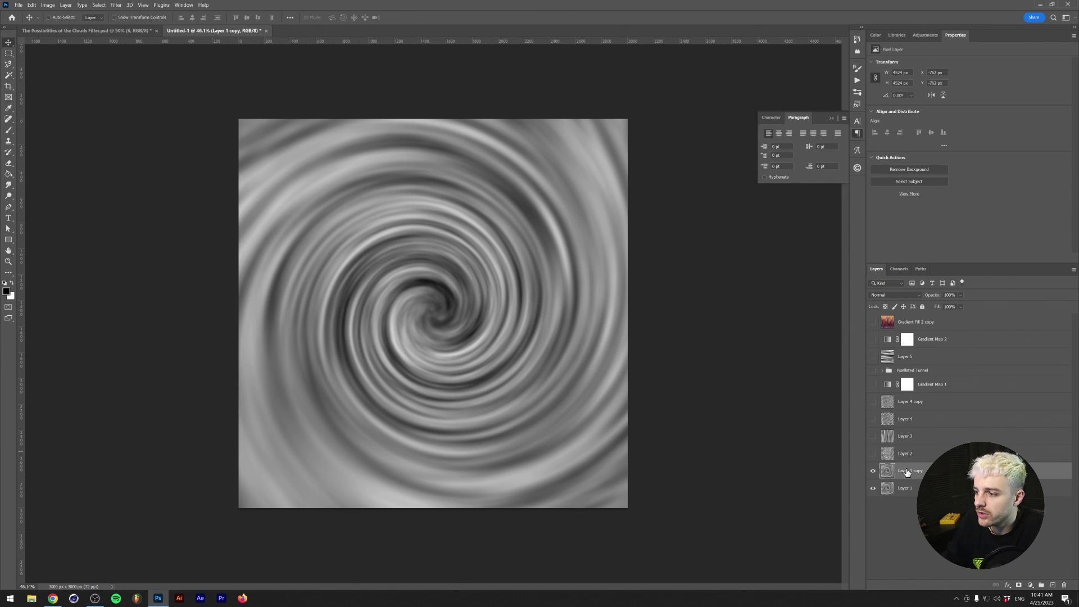
Apply the Halftone Pattern filter to the Layer 1 copy with size 3, contrast 50 and the Dot pattern type
click(874, 488)
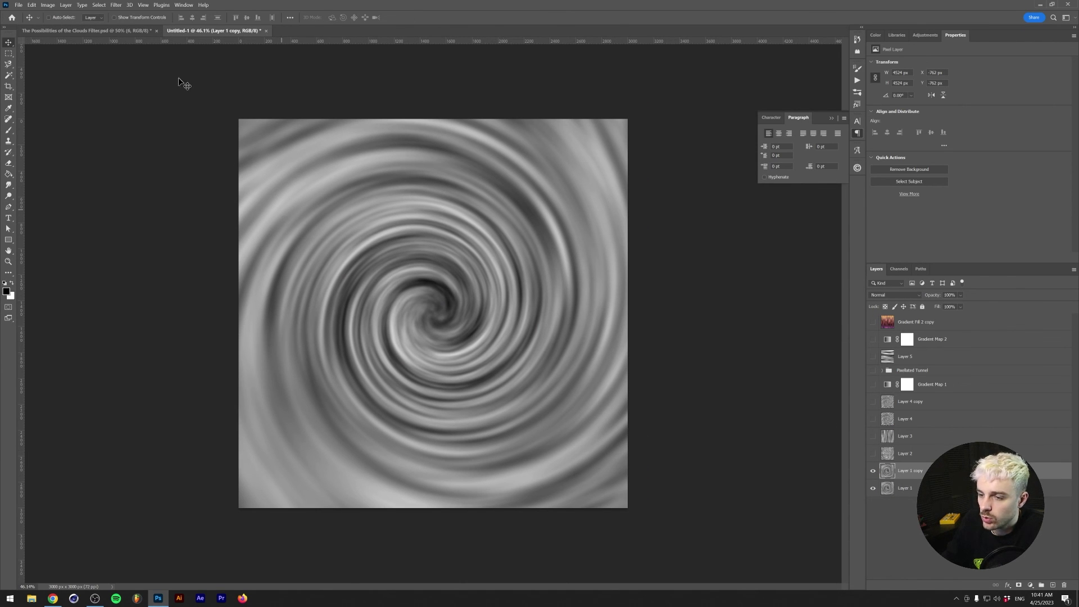
click(115, 6)
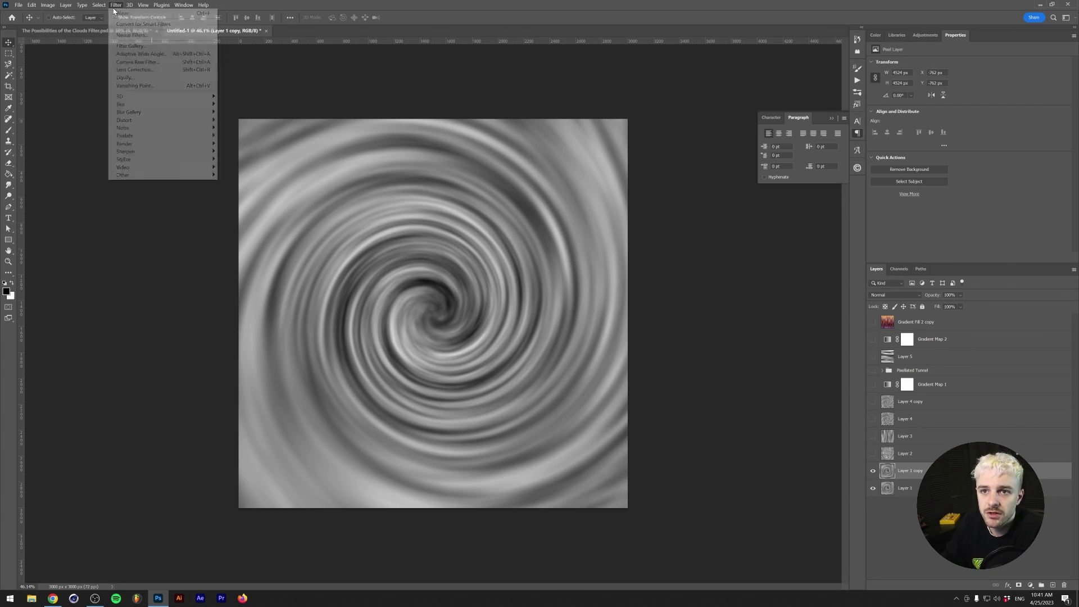
click(134, 46)
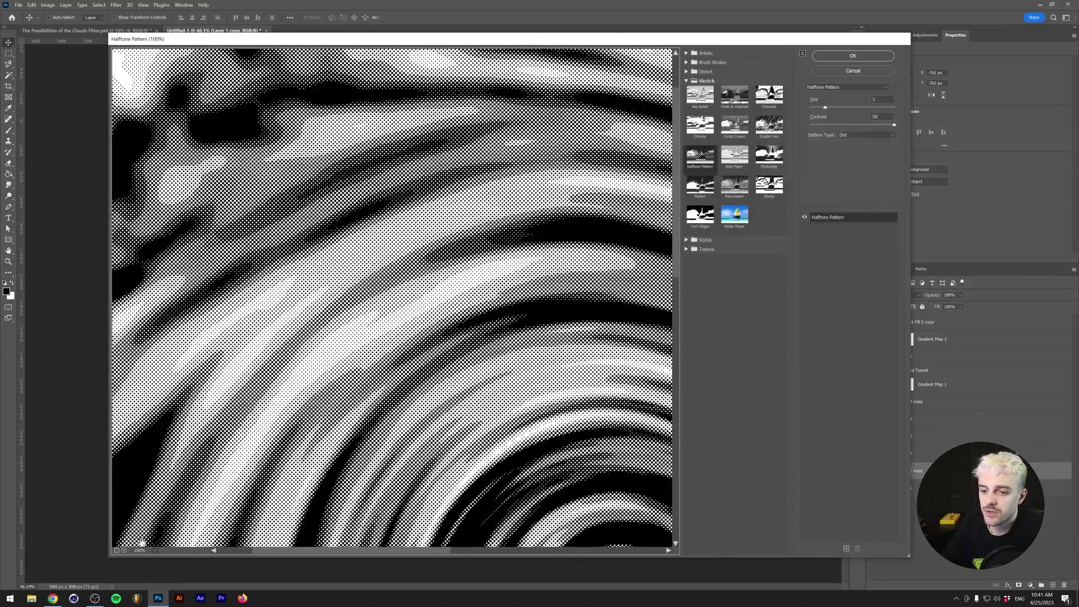
click(117, 550)
click(117, 550)
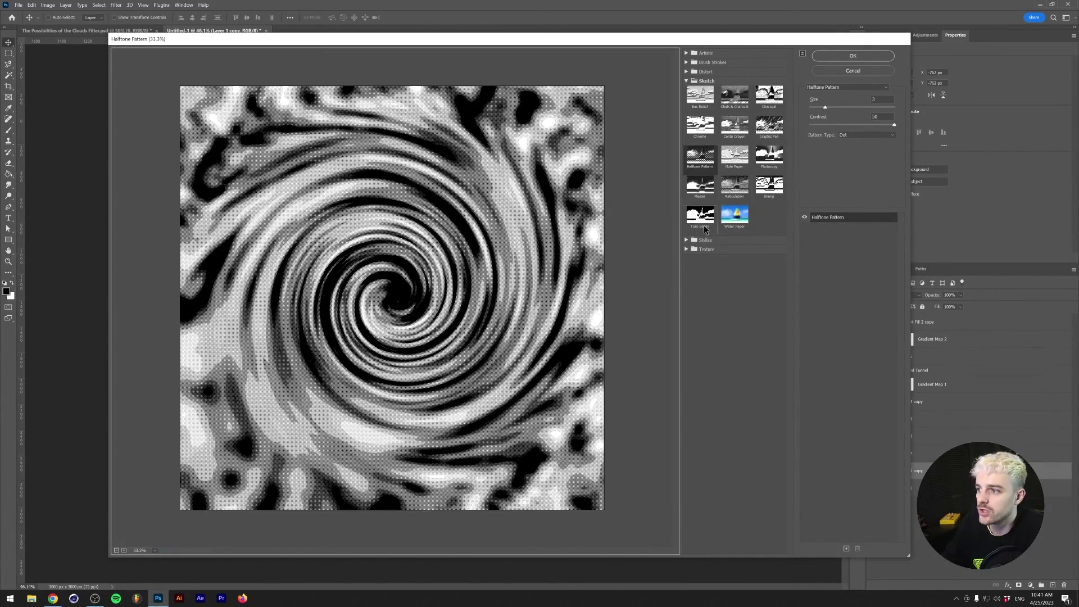
click(895, 125)
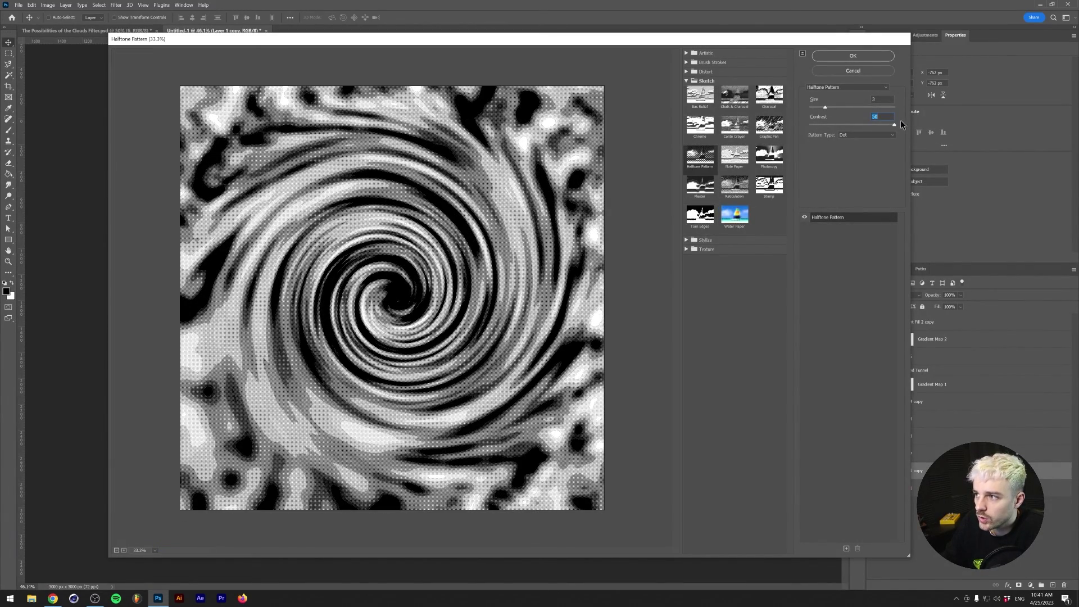
click(124, 551)
click(123, 550)
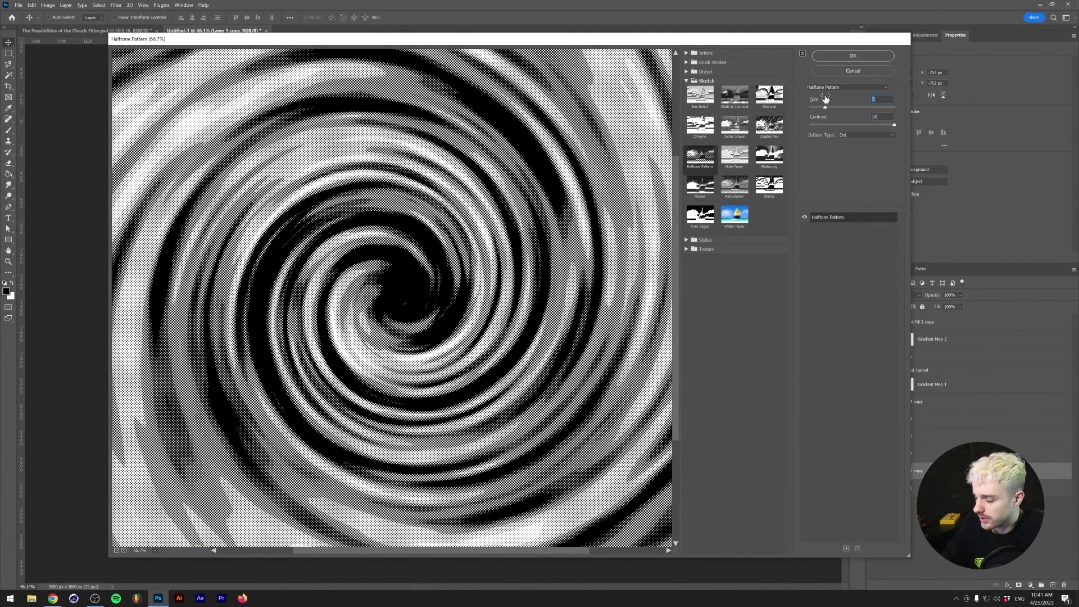
click(853, 55)
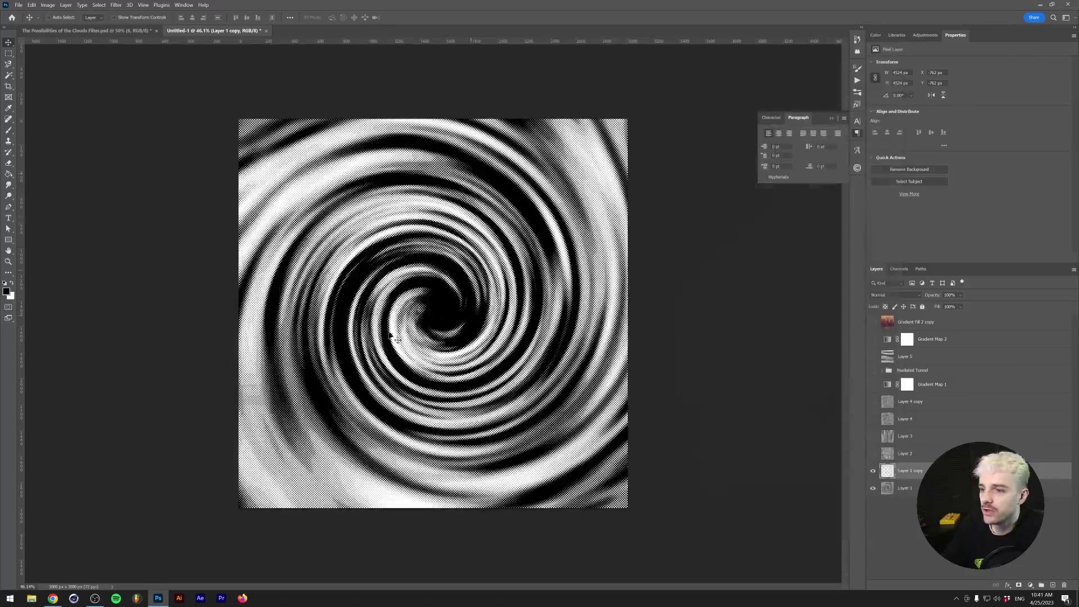
Set the halftone swirl layer's blend mode to Multiply over the original swirl
scroll(447, 354, up, 4)
scroll(448, 352, down, 2)
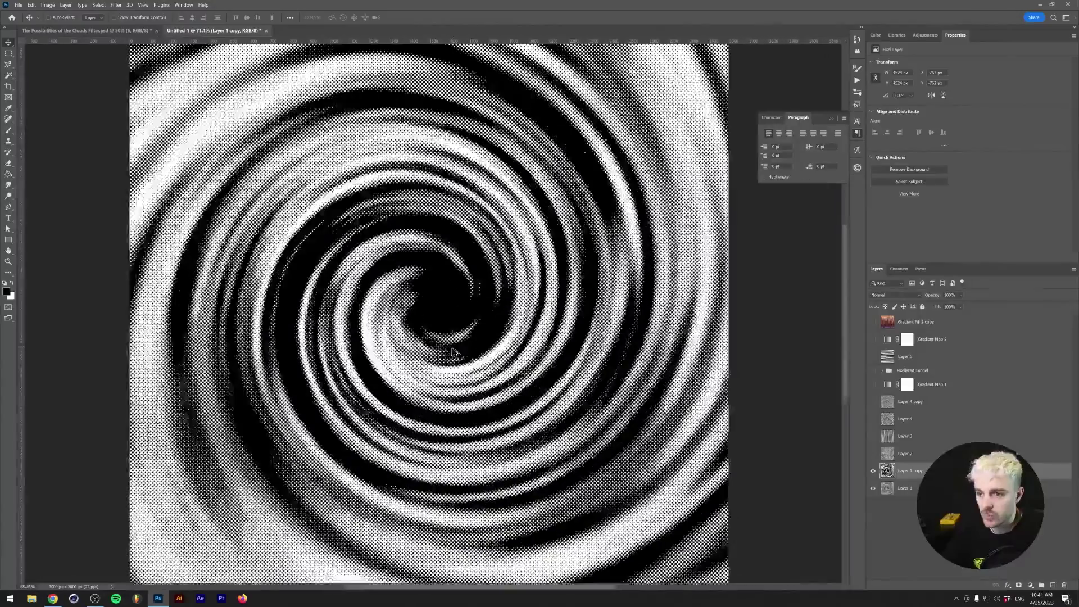
click(897, 295)
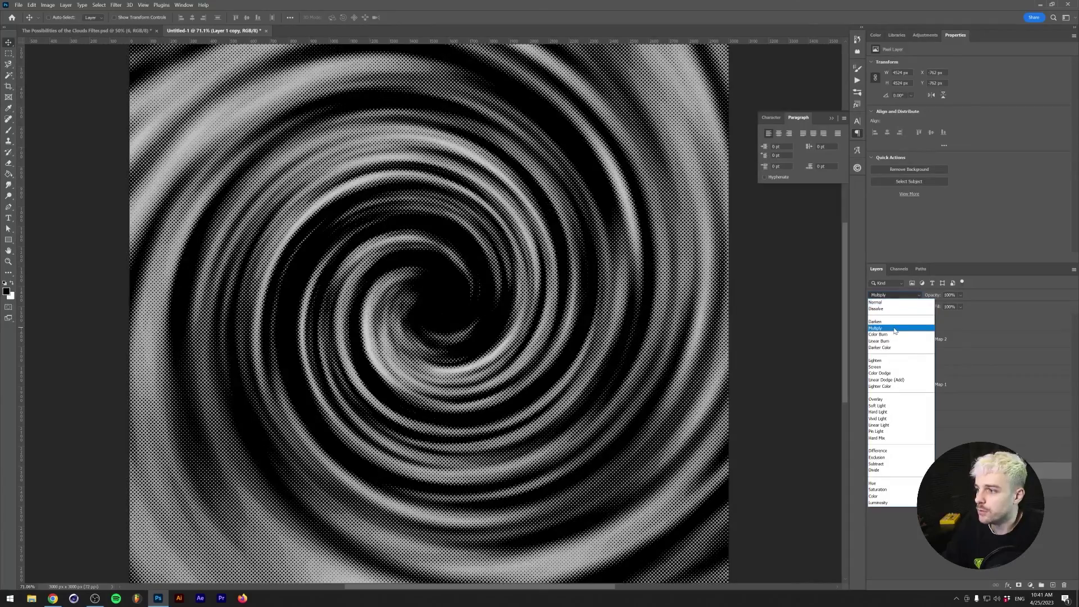
click(895, 331)
Copy the green Gradient Map 2 to between Layer 1 and the halftone layer, show it and inspect the dots up close
click(915, 488)
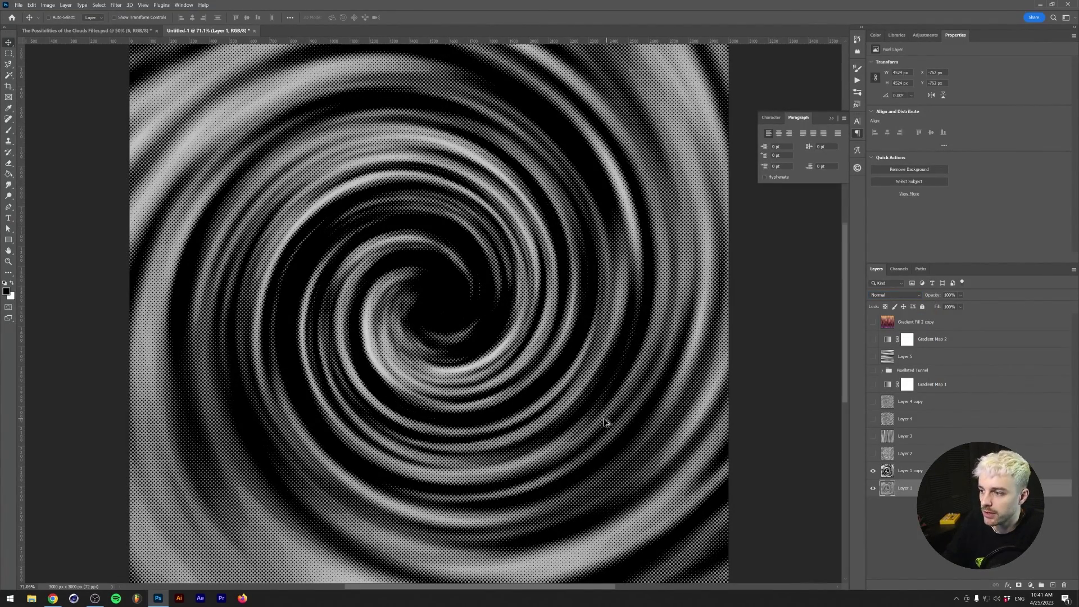
scroll(602, 422, down, 2)
click(916, 341)
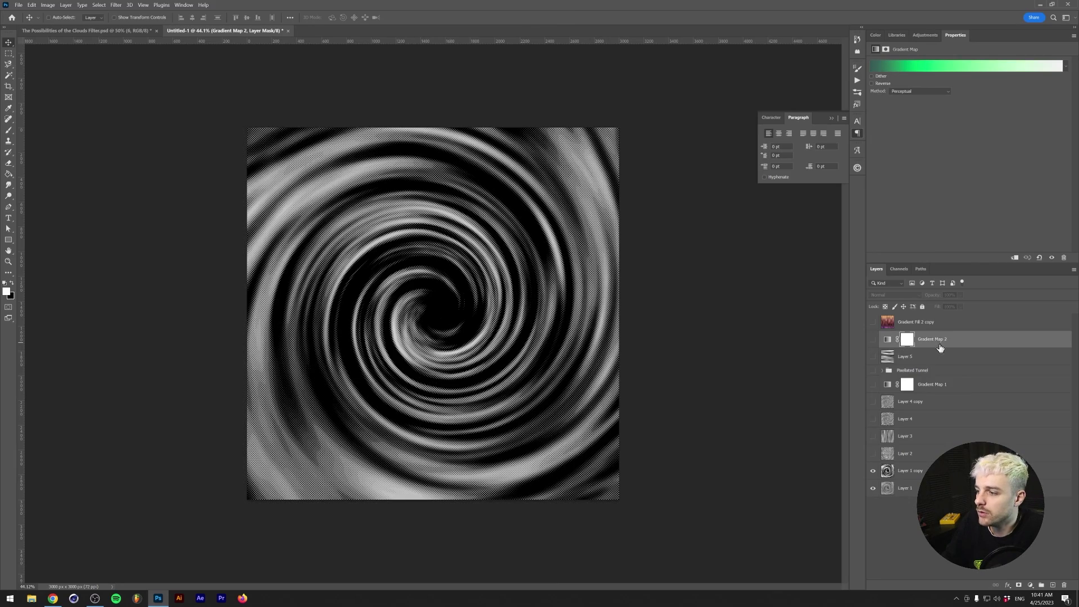
drag(941, 348, 882, 490)
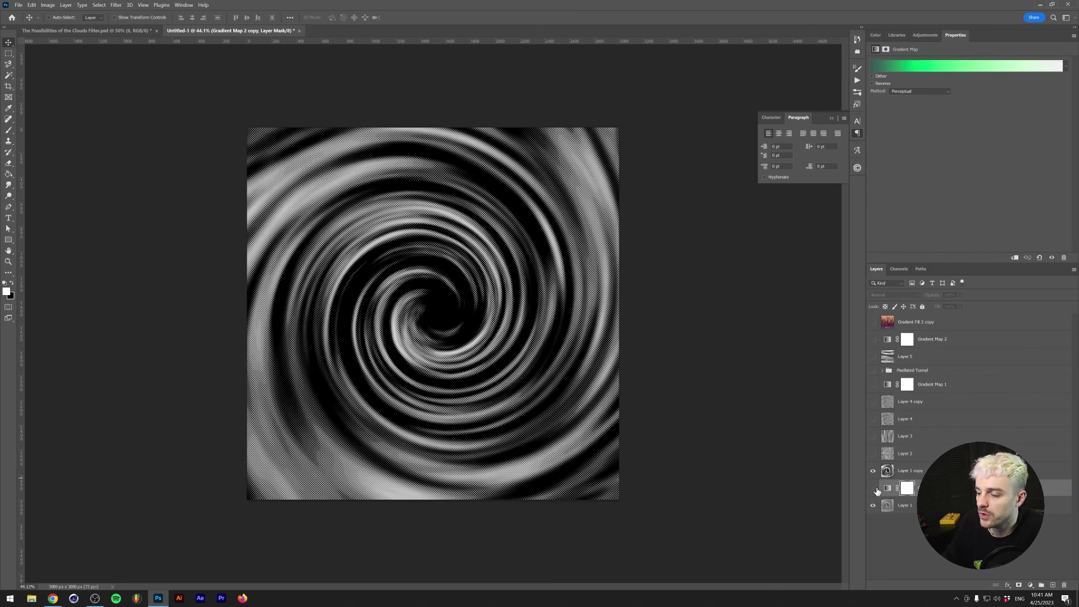
click(874, 489)
scroll(433, 371, up, 3)
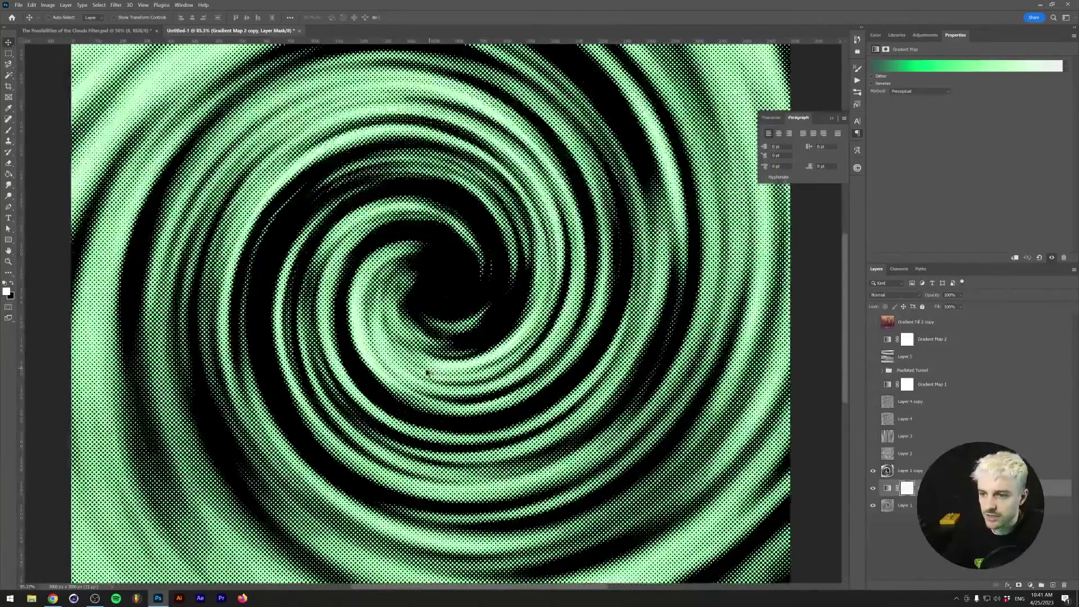
scroll(427, 372, down, 1)
scroll(414, 241, up, 3)
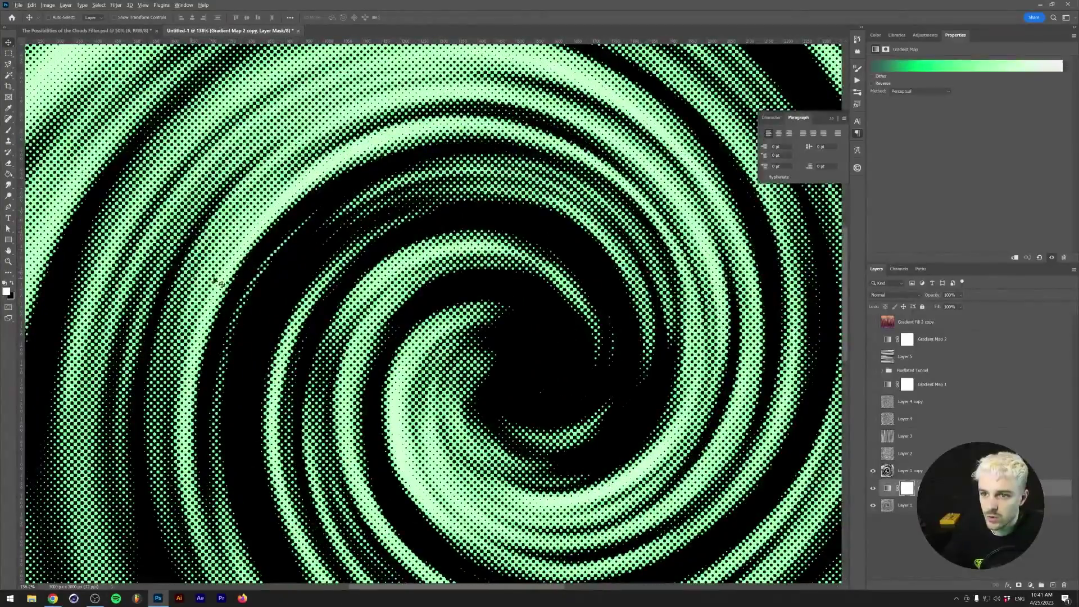
scroll(287, 309, down, 3)
scroll(495, 456, up, 3)
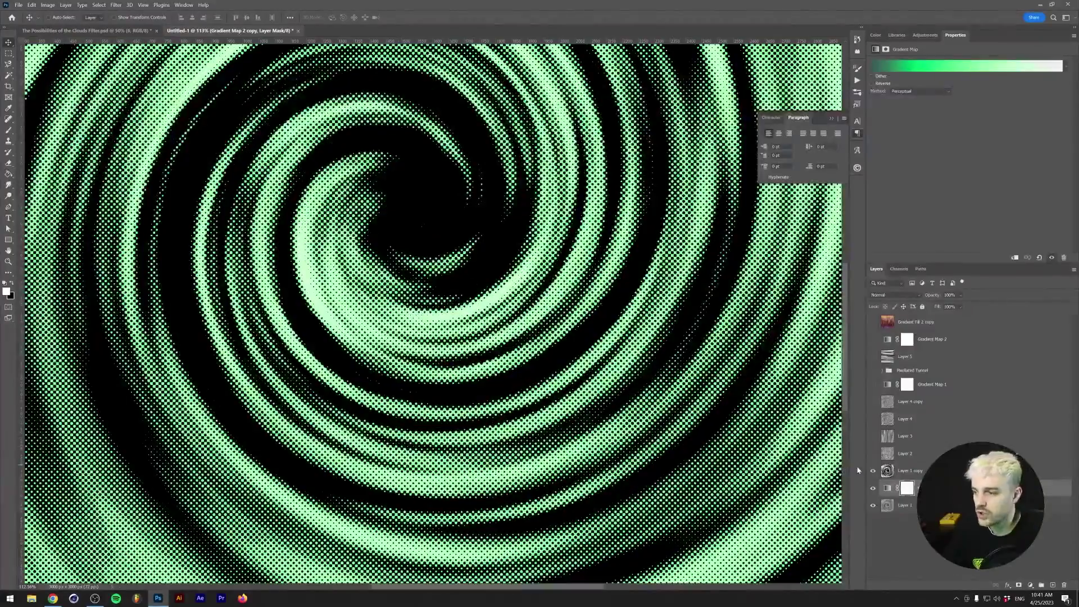
Soften the halftone dots on the Layer 1 copy with a Gaussian Blur of radius 1
click(905, 473)
click(117, 5)
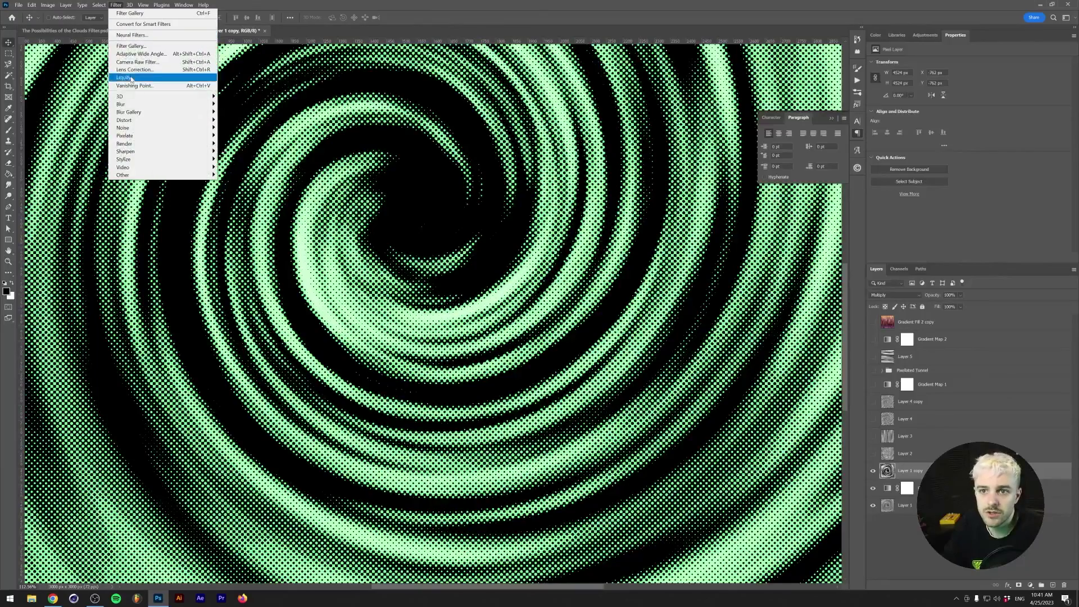
mouse_move(186, 104)
click(240, 136)
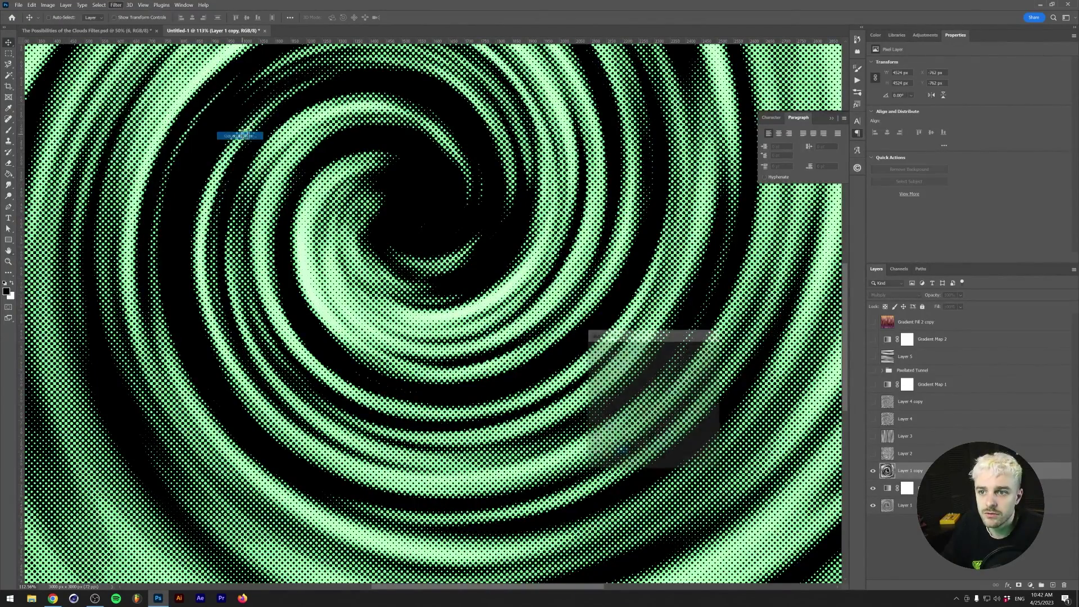
text(1)
key(Return)
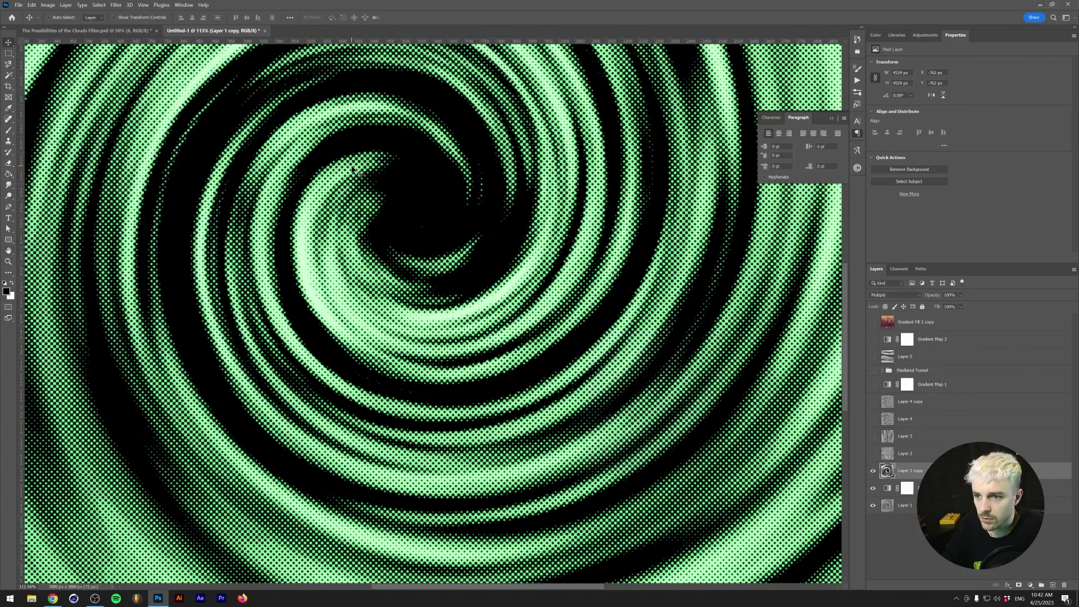
Show Layer 2 above the green halftone swirl and duplicate it
scroll(284, 303, up, 2)
scroll(287, 293, down, 6)
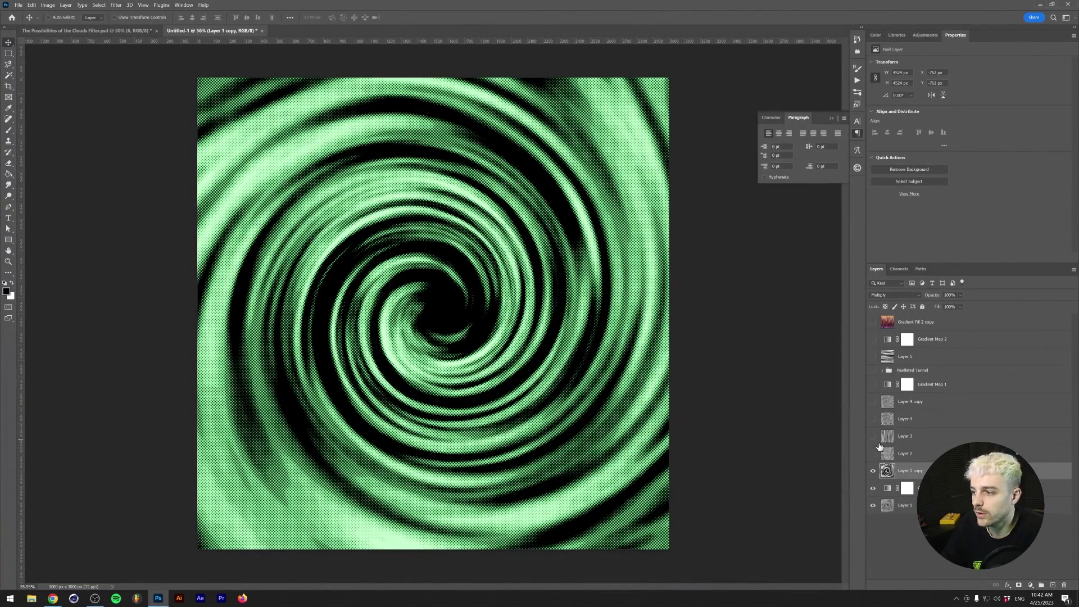
click(873, 454)
click(925, 455)
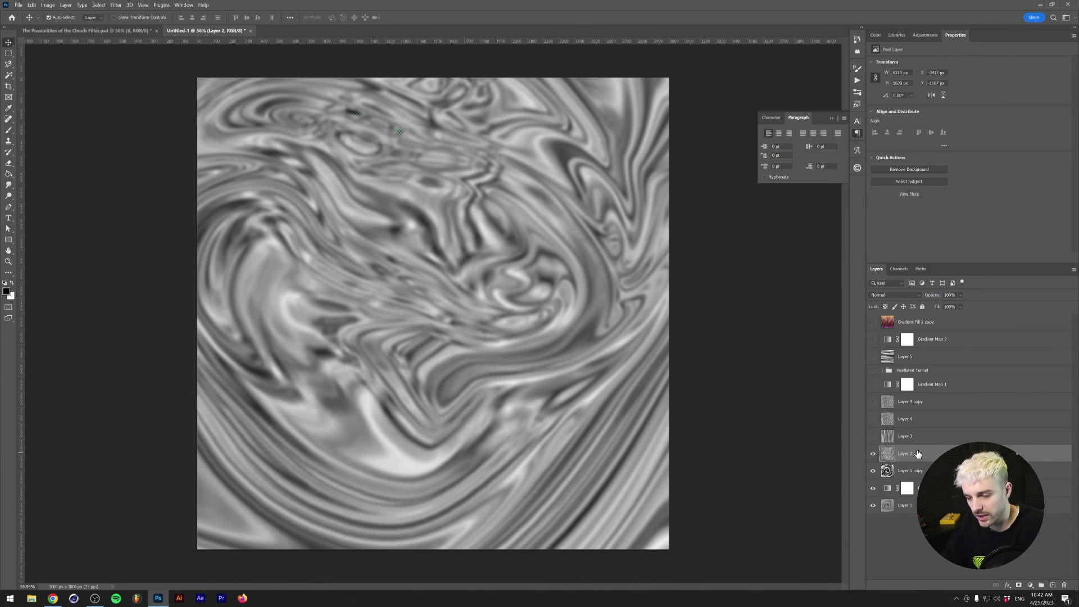
key(ctrl+j)
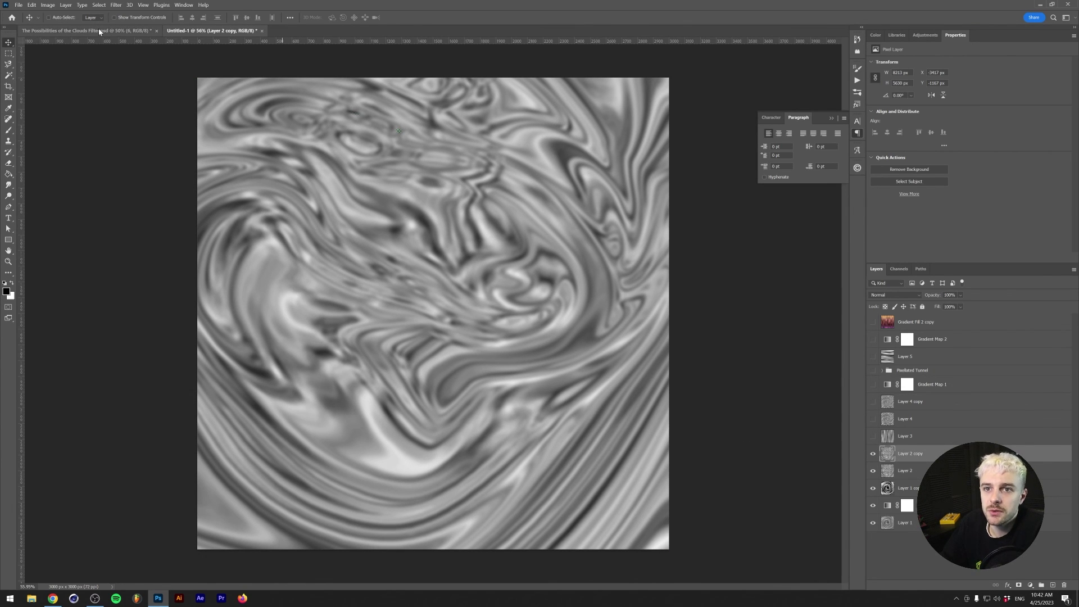
Preview the Filter Gallery on the Layer 2 copy and choose Reticulation with density 12, foreground level 40 and background level 5
key(ctrl+alt+f)
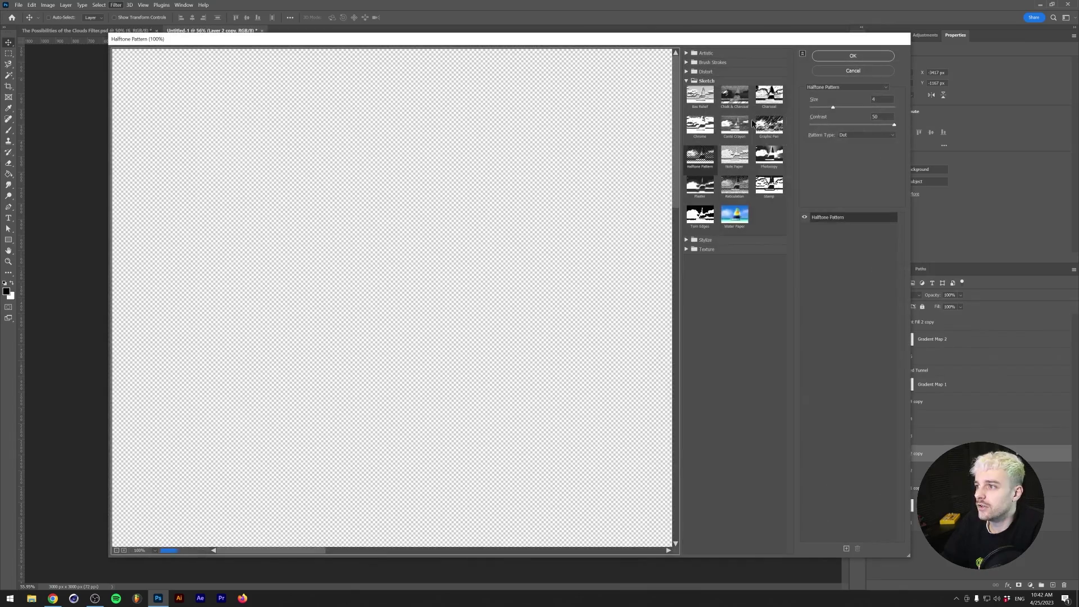
key(ctrl+minus)
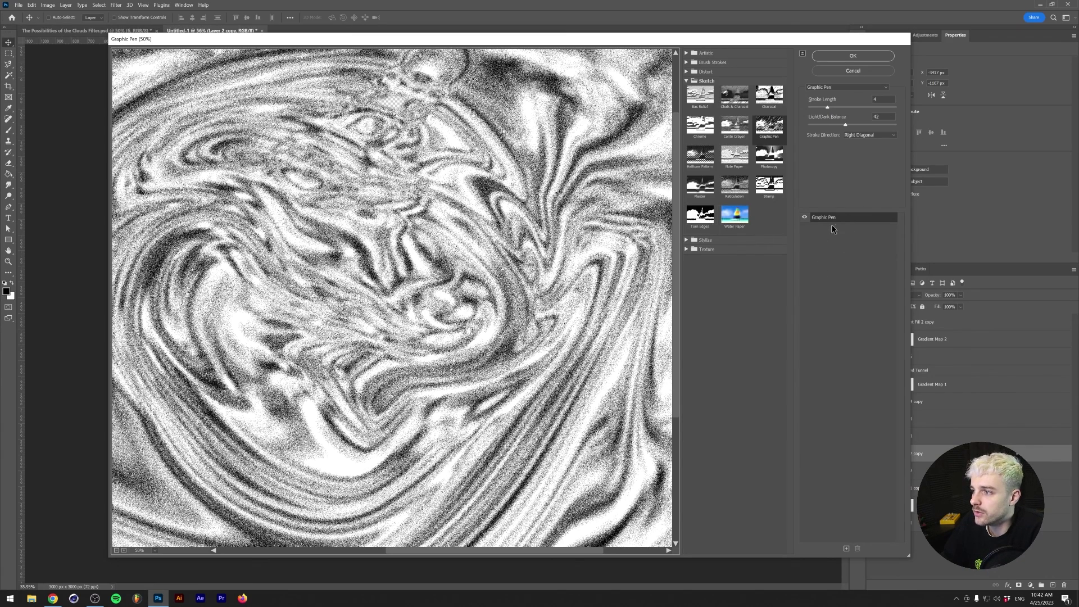
click(733, 190)
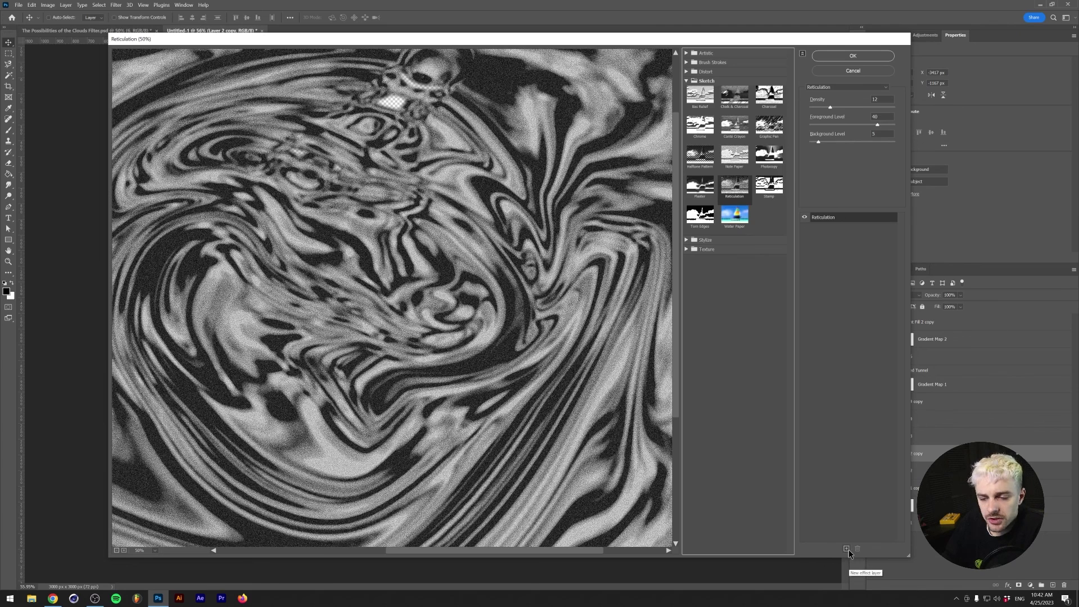
Stack a Graphic Pen effect with stroke length 4, light/dark balance 42 and right-diagonal strokes over the Reticulation effect, and apply both
click(847, 549)
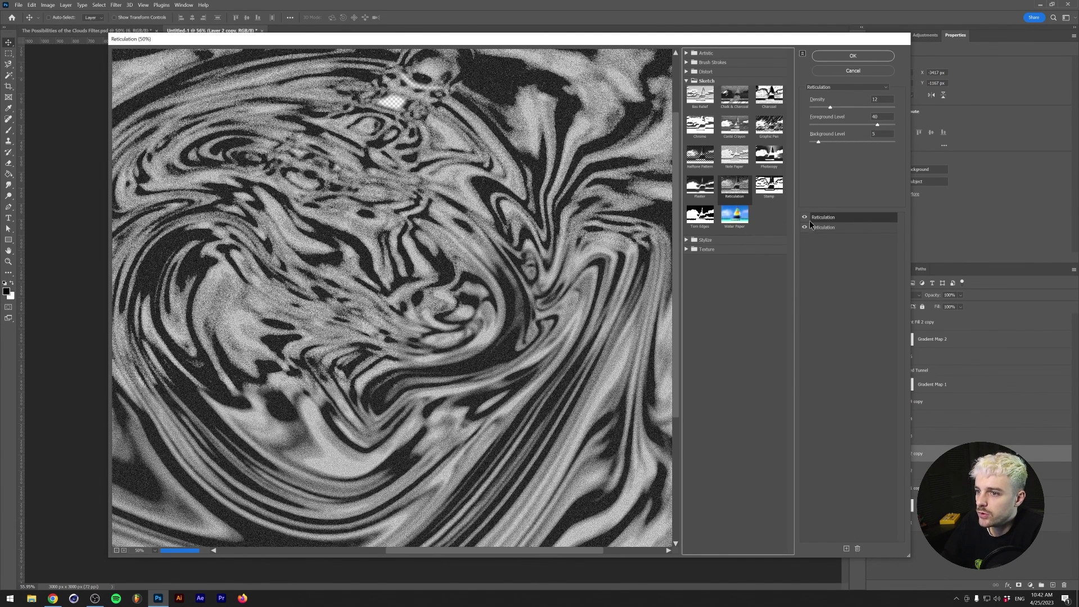
click(770, 188)
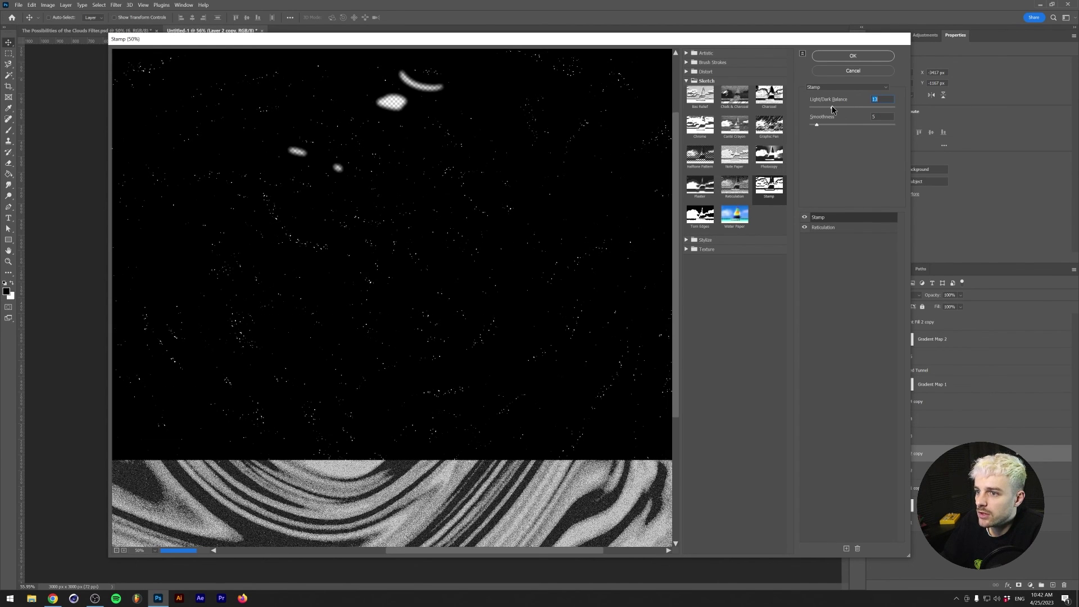
click(772, 126)
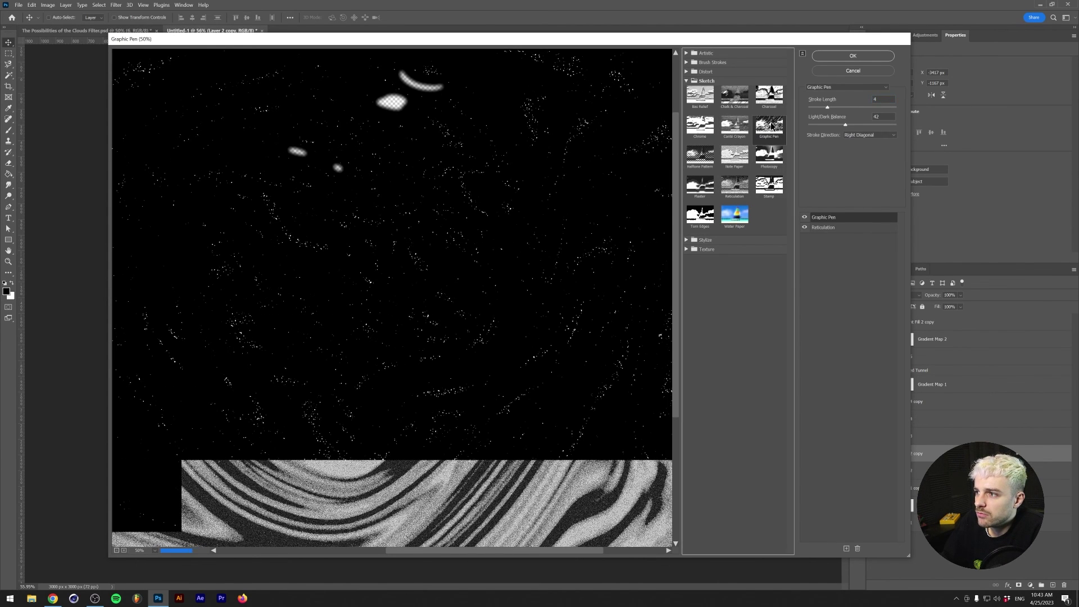
click(804, 215)
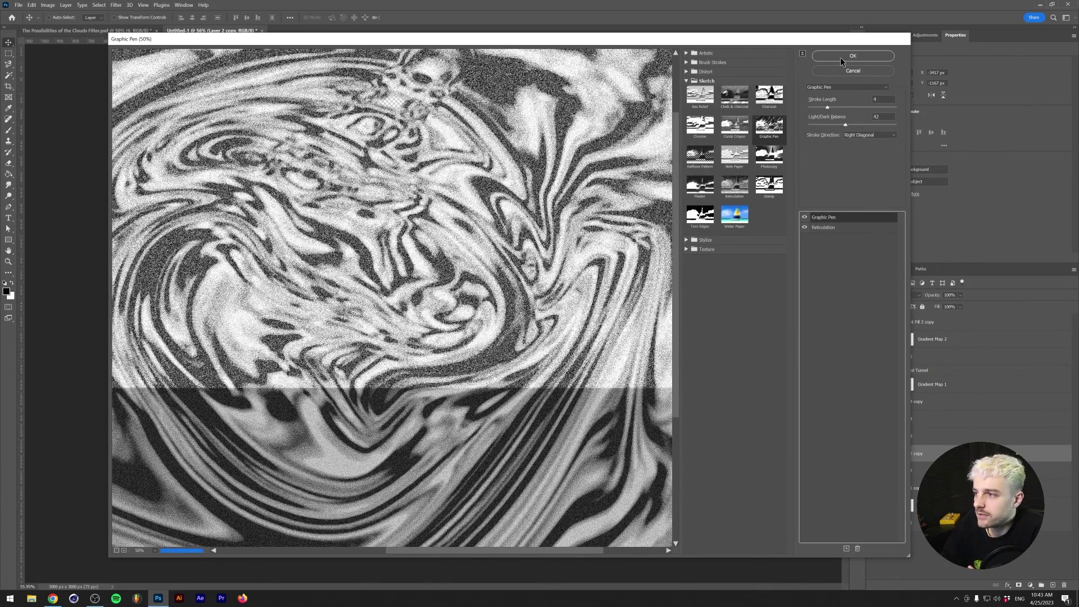
click(841, 58)
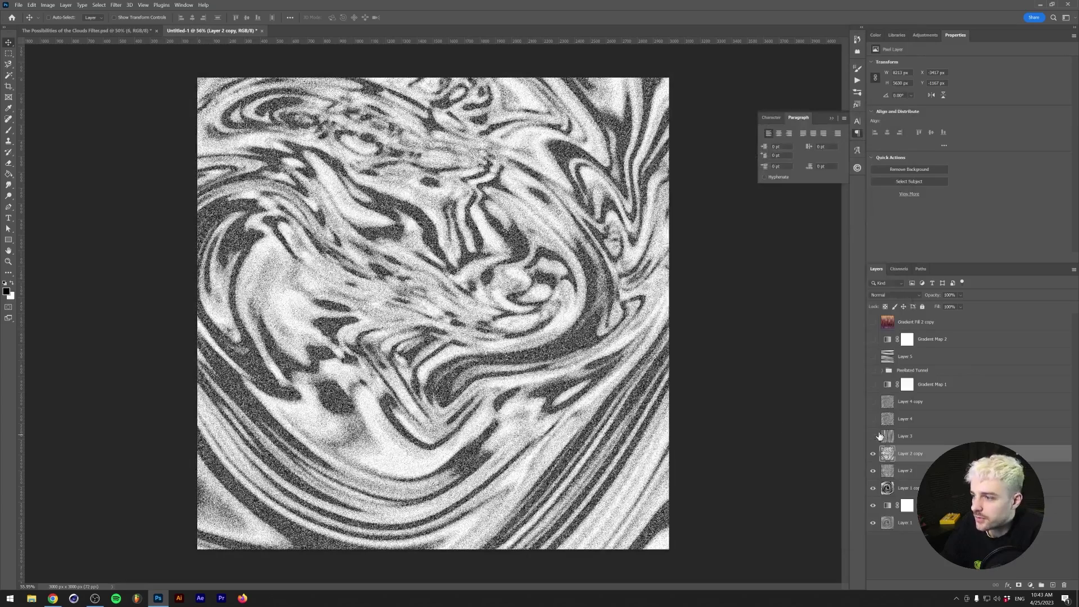
Set the Layer 2 copy's blend mode to Overlay, and try the green gradient map directly beneath it before returning it above Layer 1
click(887, 295)
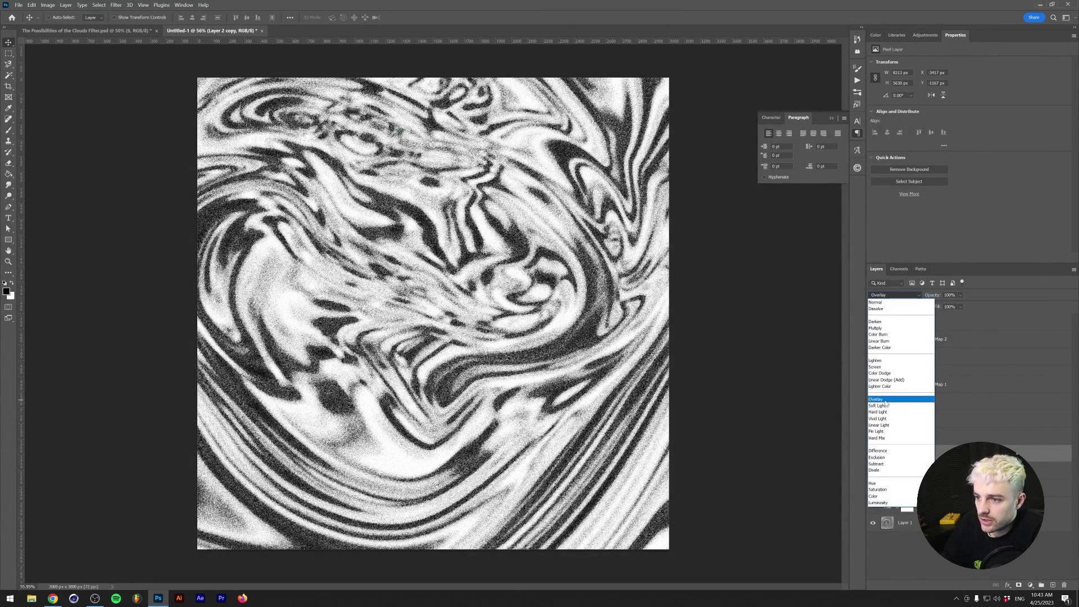
click(886, 402)
click(907, 470)
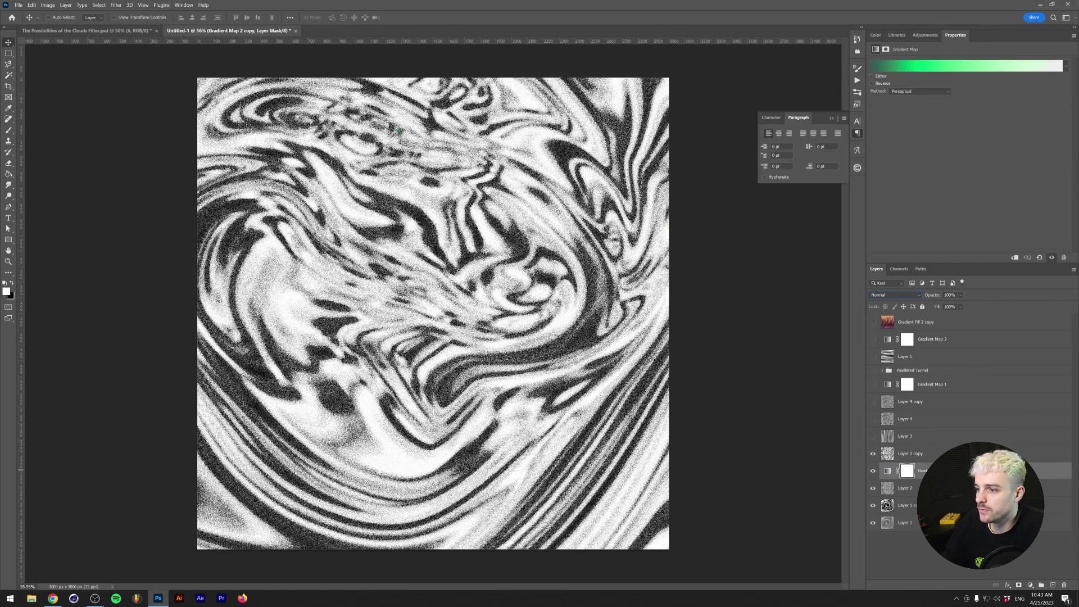
drag(930, 463, 930, 514)
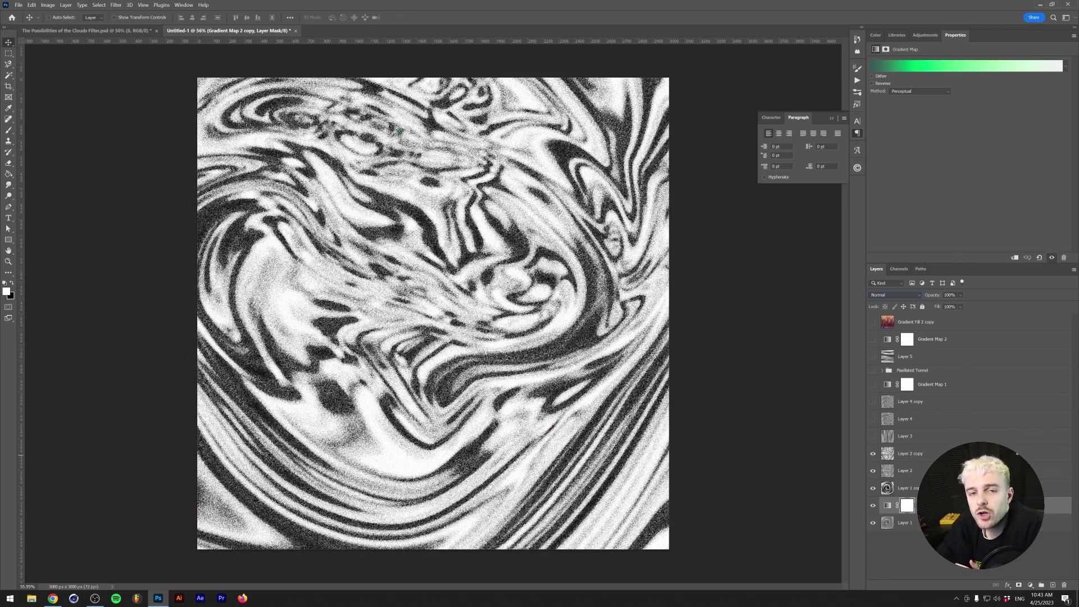